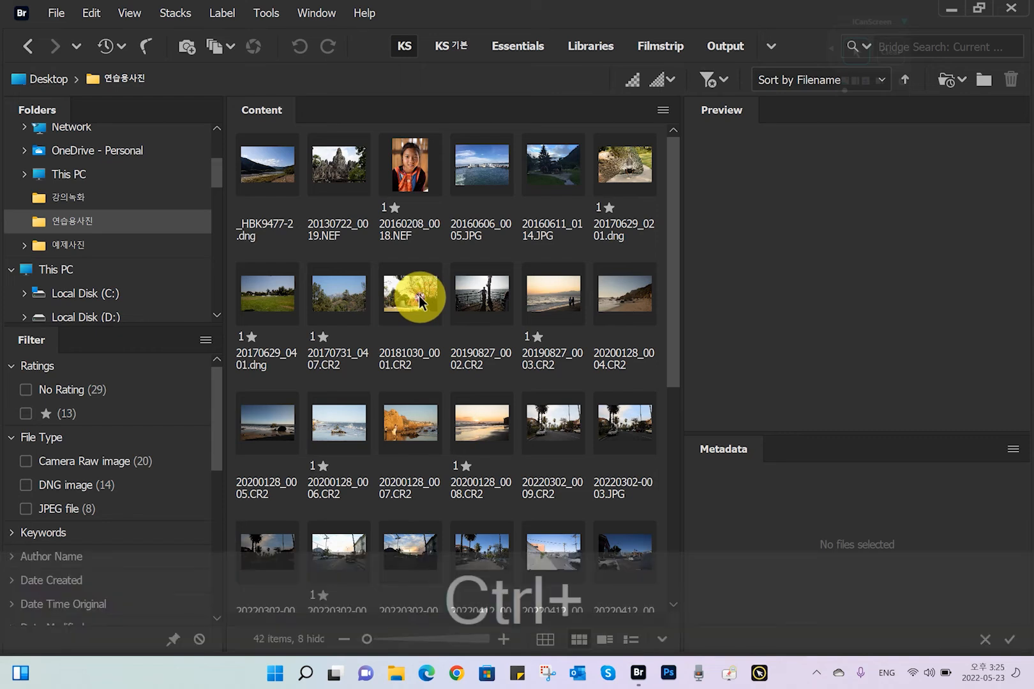
Select the photos 20181030_0001.CR2 and 20160606_0005.JPG and open them together in Camera Raw.
left_click(419, 300, "ctrl")
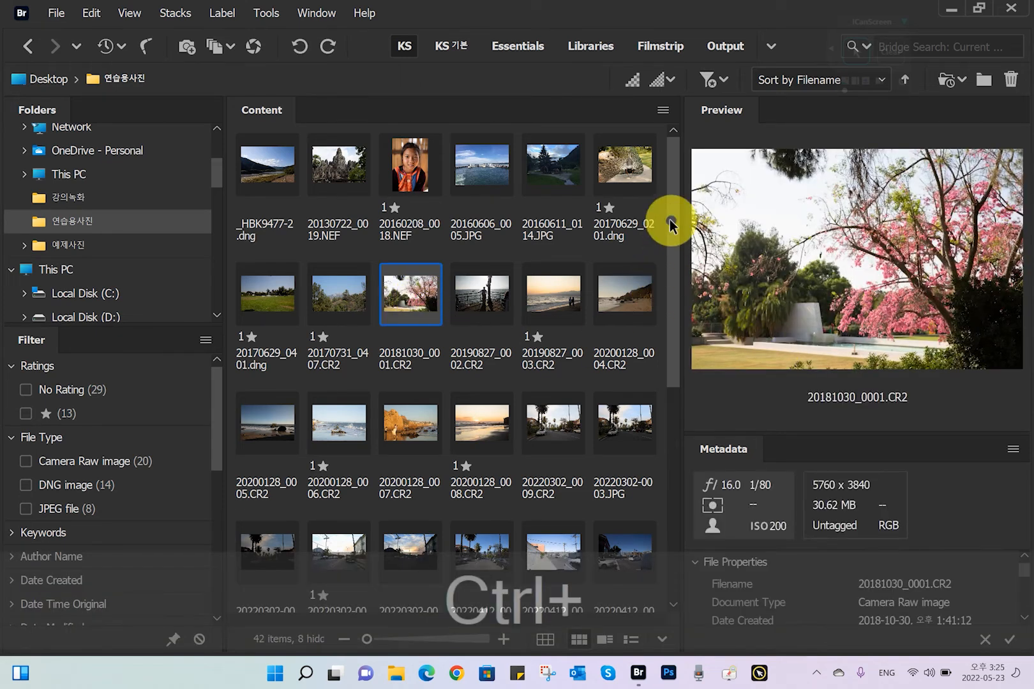
left_click(483, 169, "ctrl")
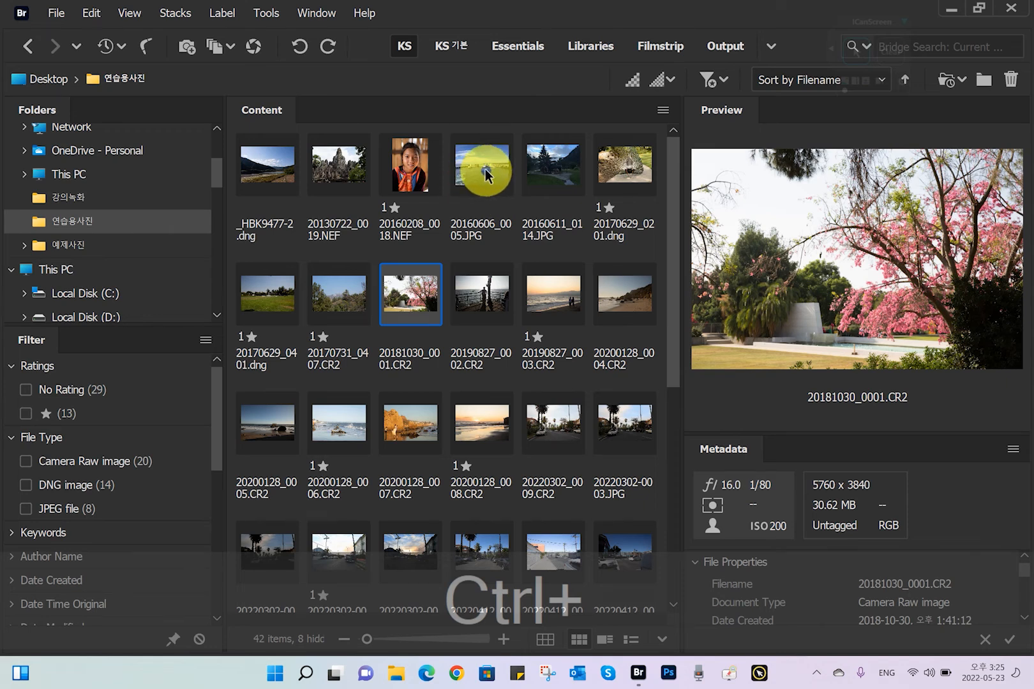
key("ctrl+r")
left_click(913, 675)
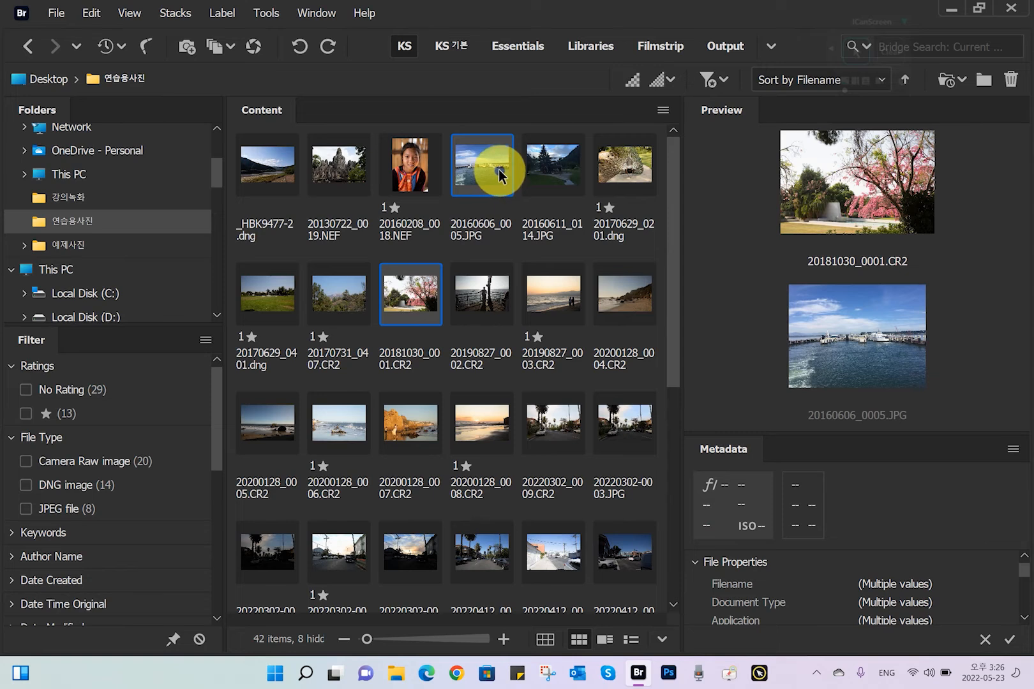
key("ctrl+r")
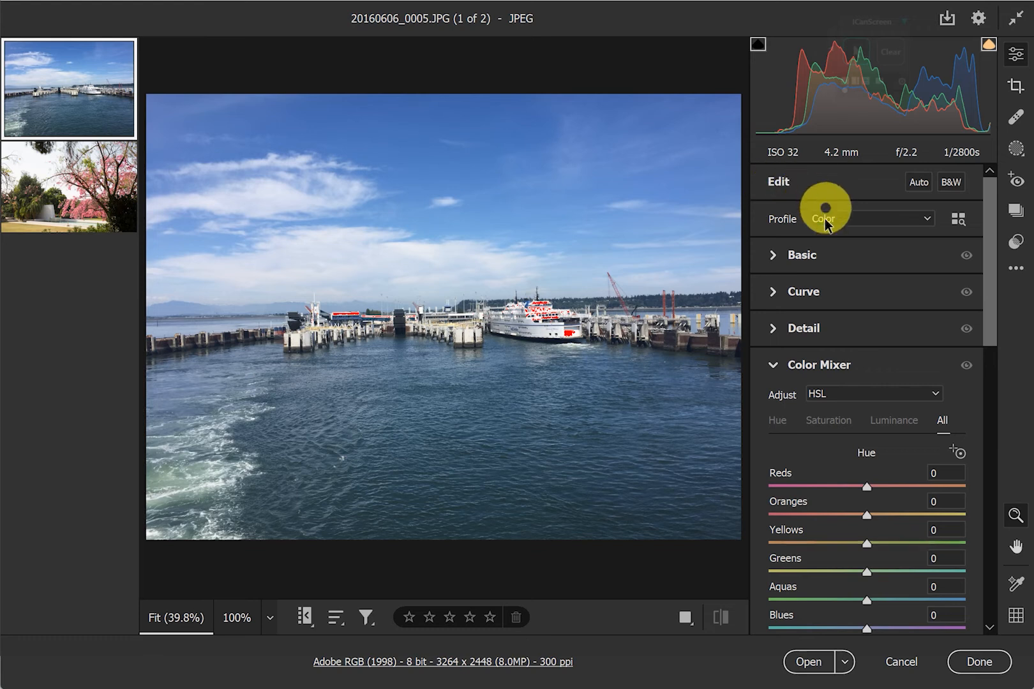
Examine the Basic adjustments and the white balance choices offered for the harbour JPEG 20160606_0005.JPG.
left_click(775, 263)
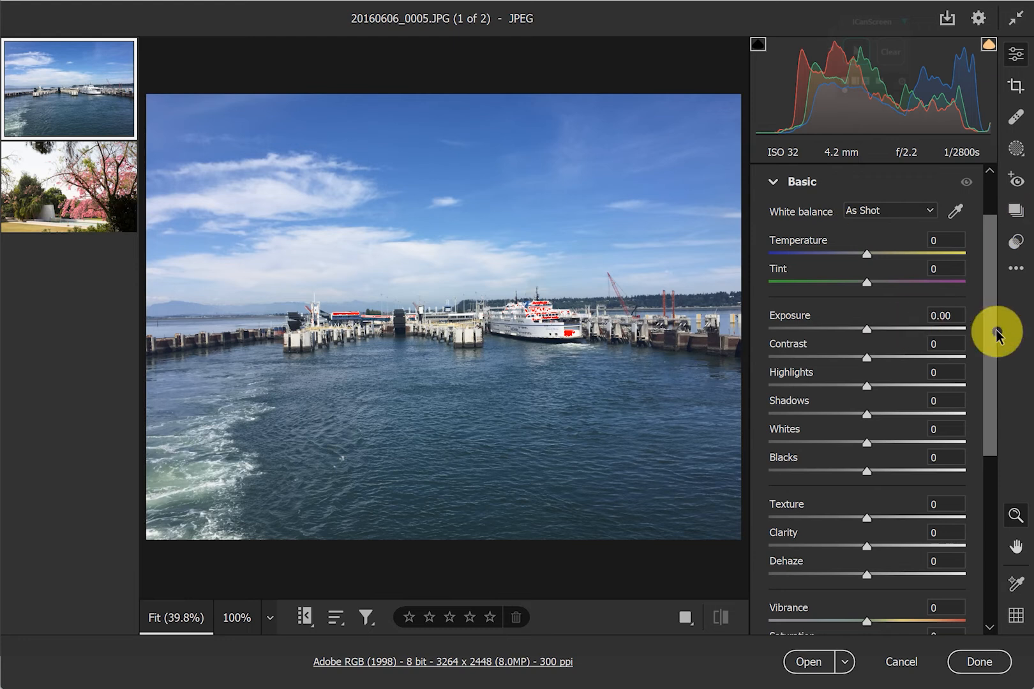
left_click_drag(995, 331, 996, 334)
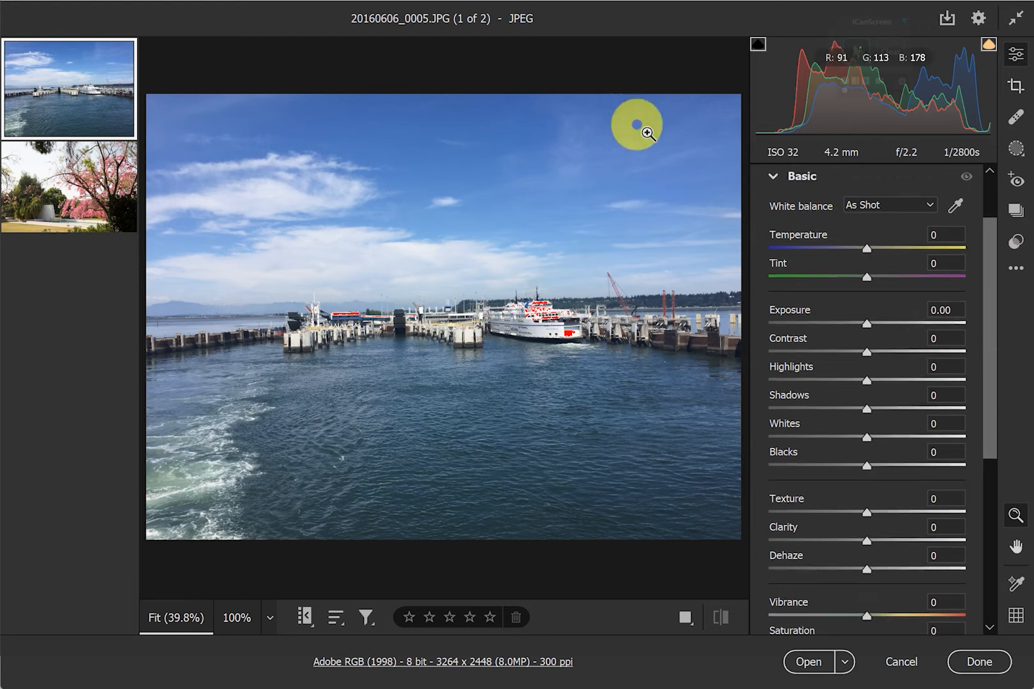
left_click(775, 180)
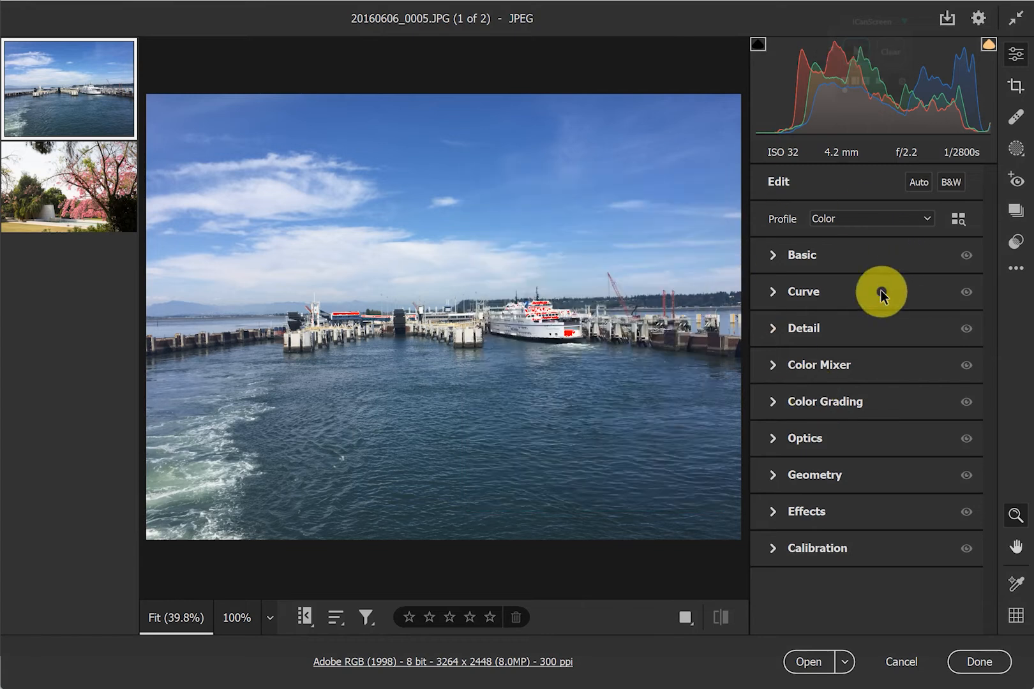
left_click(773, 255)
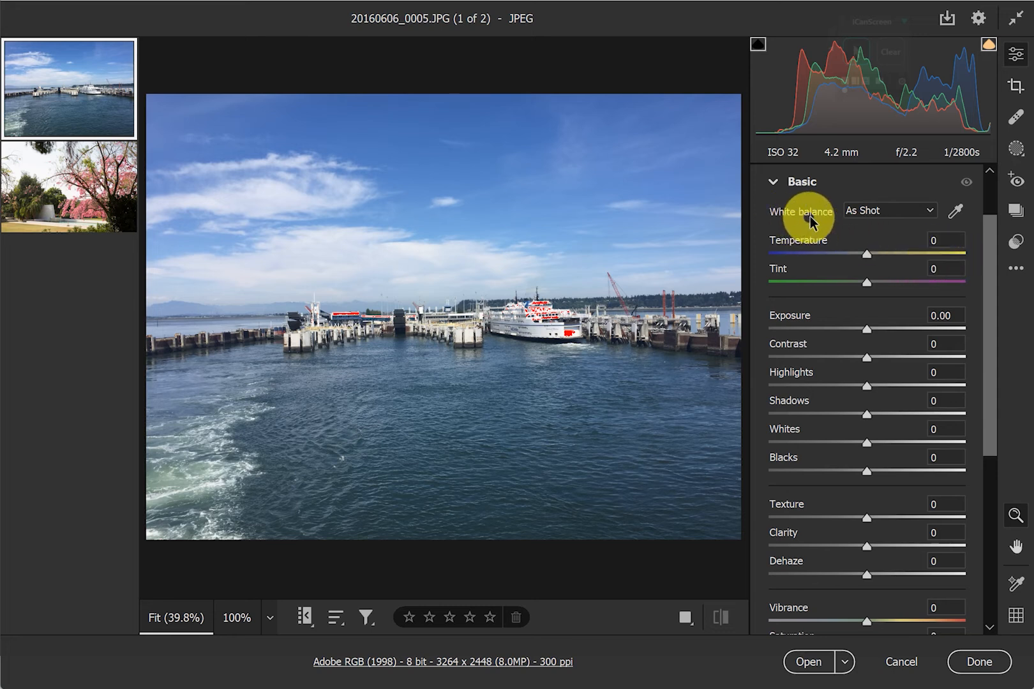
left_click(930, 211)
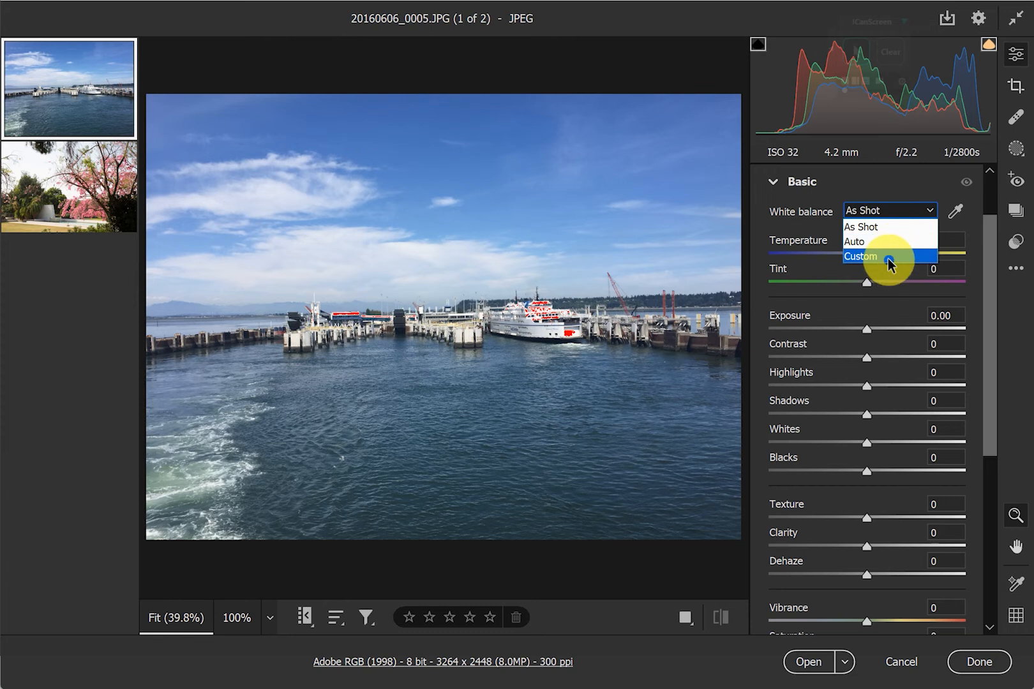
left_click(976, 283)
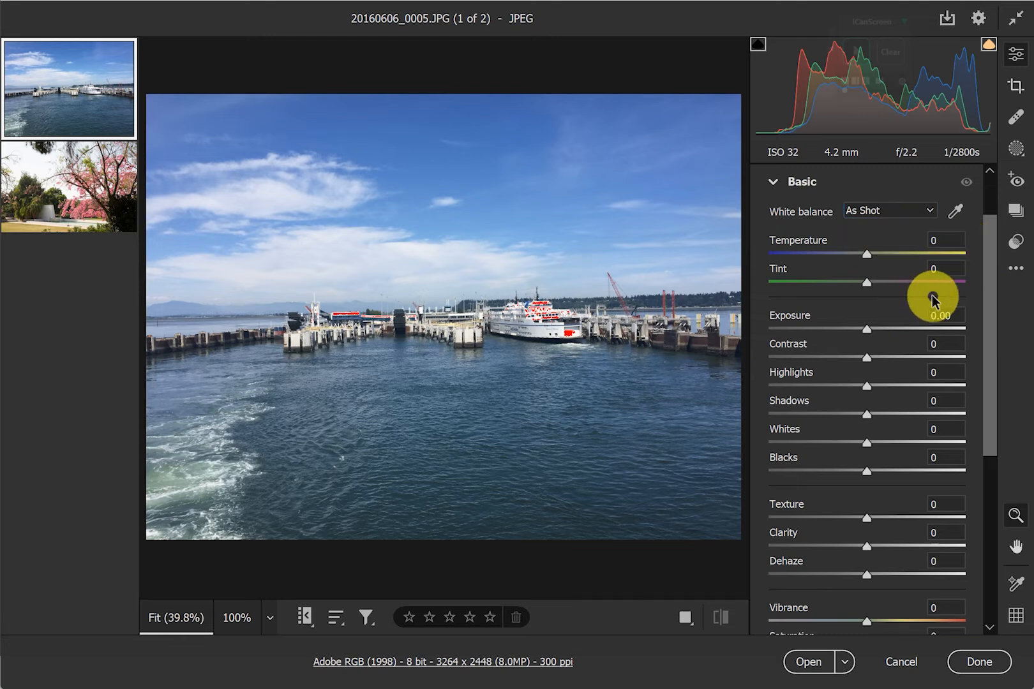
Compare the white balance choices, Temperature and Tint of the raw photo 20181030_0001.CR2 with those of the JPEG.
mouse_move(51, 201)
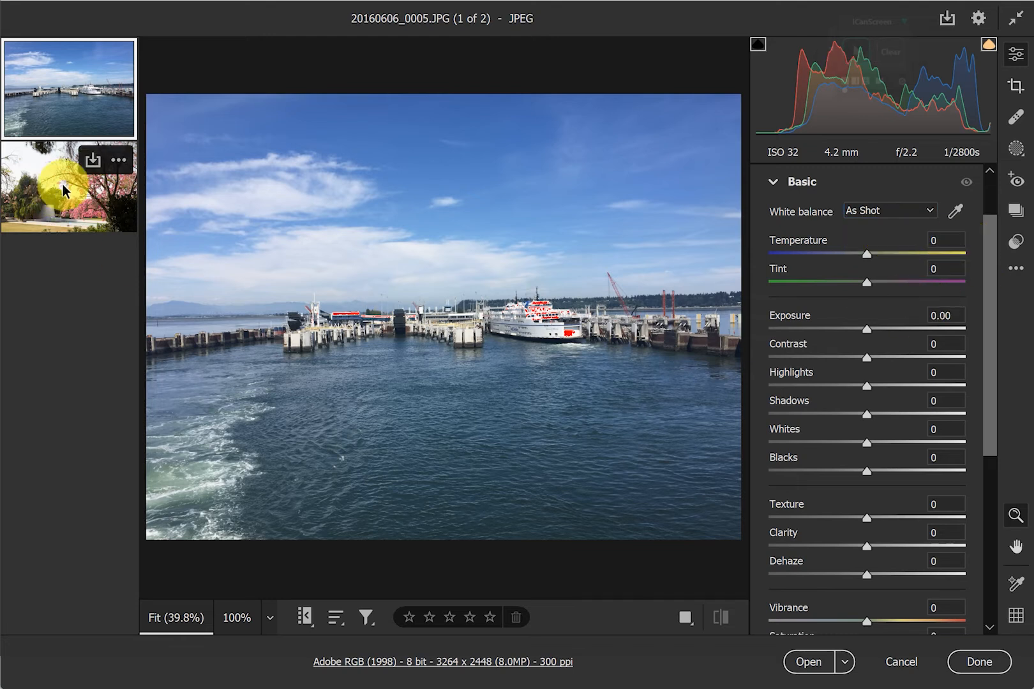
left_click(63, 189)
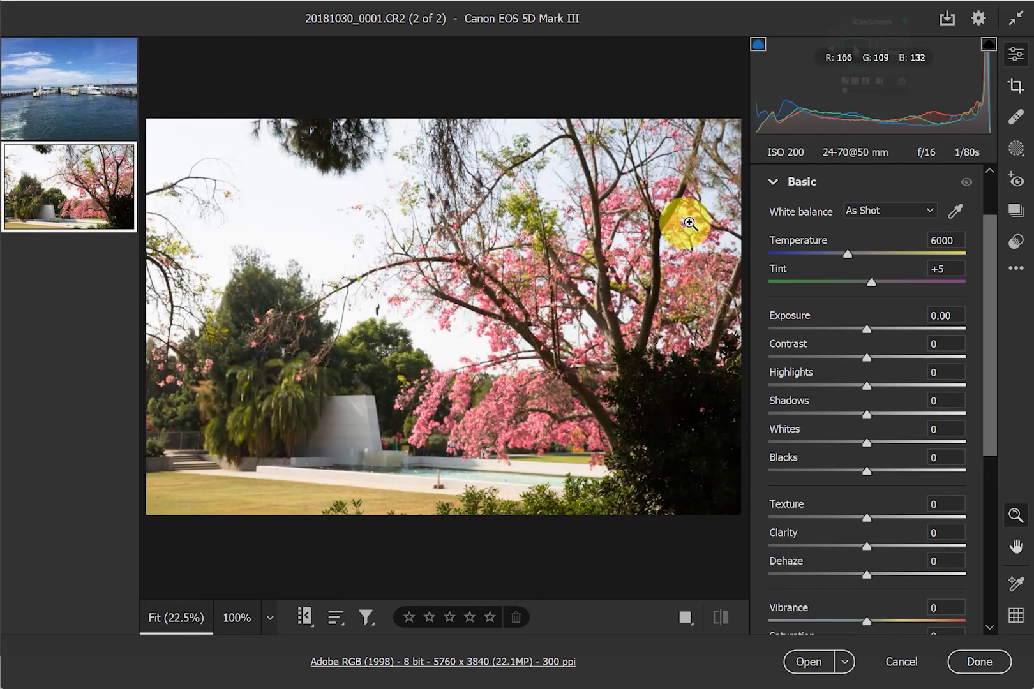
left_click(932, 212)
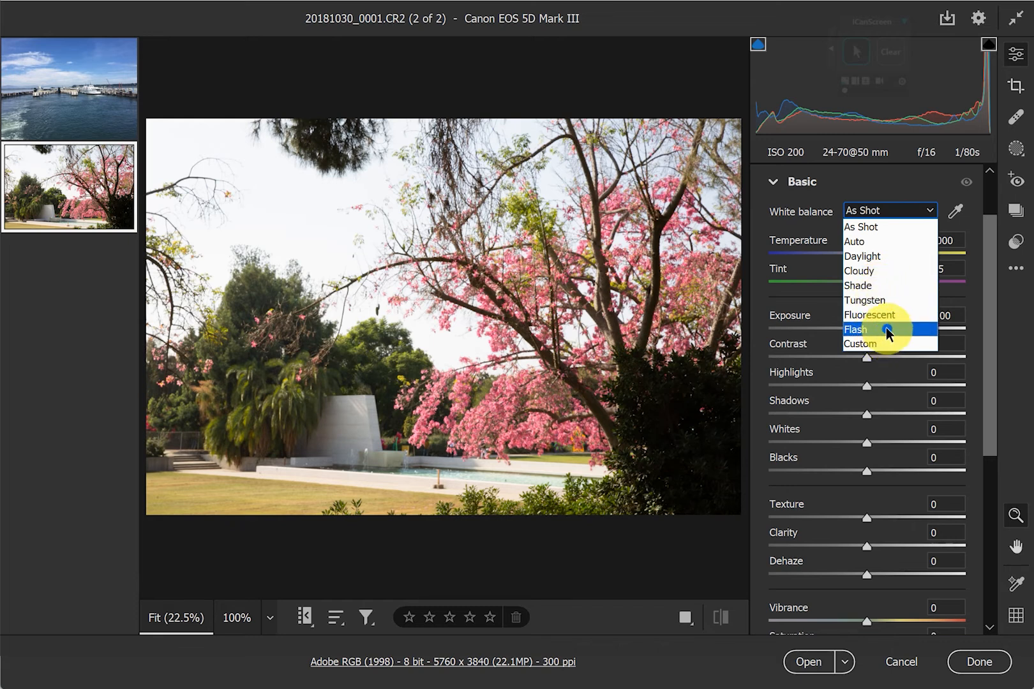
left_click(953, 208)
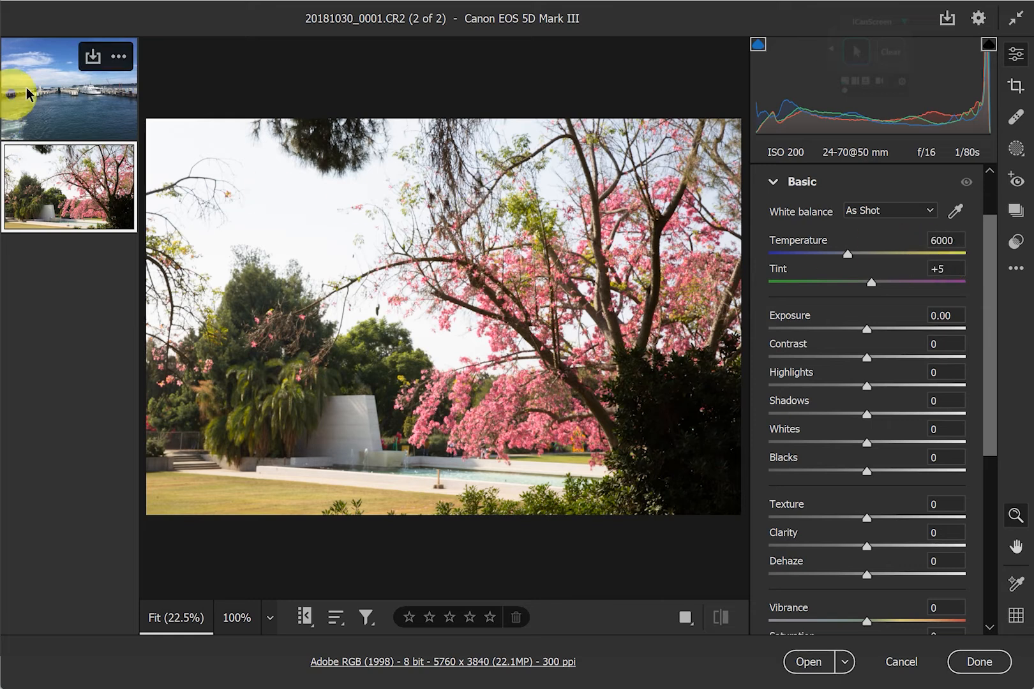
left_click(56, 85)
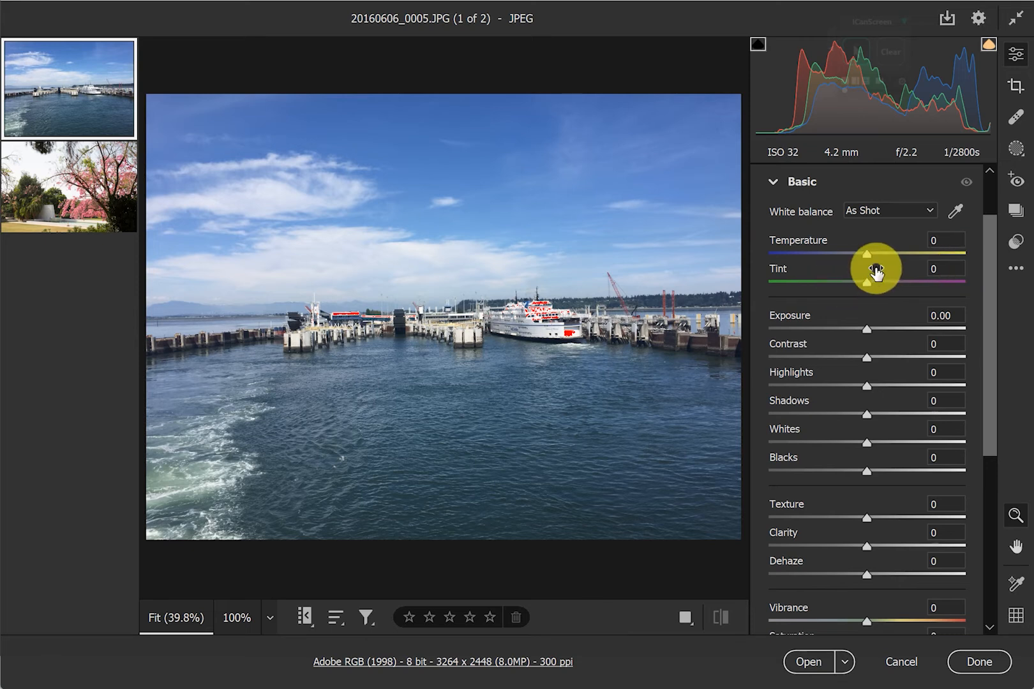
mouse_move(876, 273)
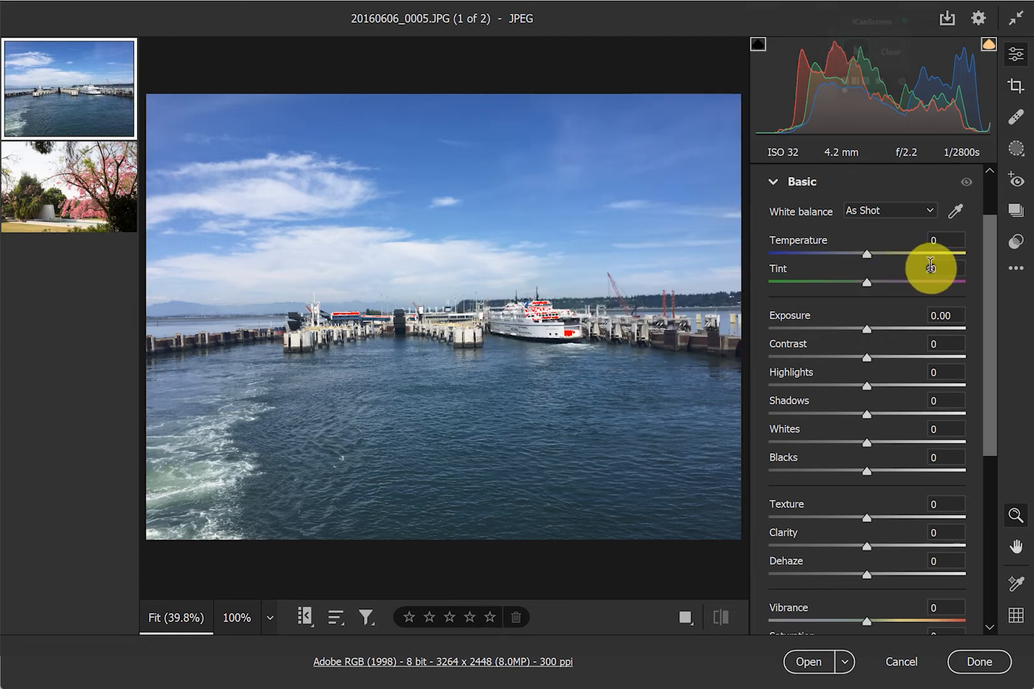
mouse_move(76, 199)
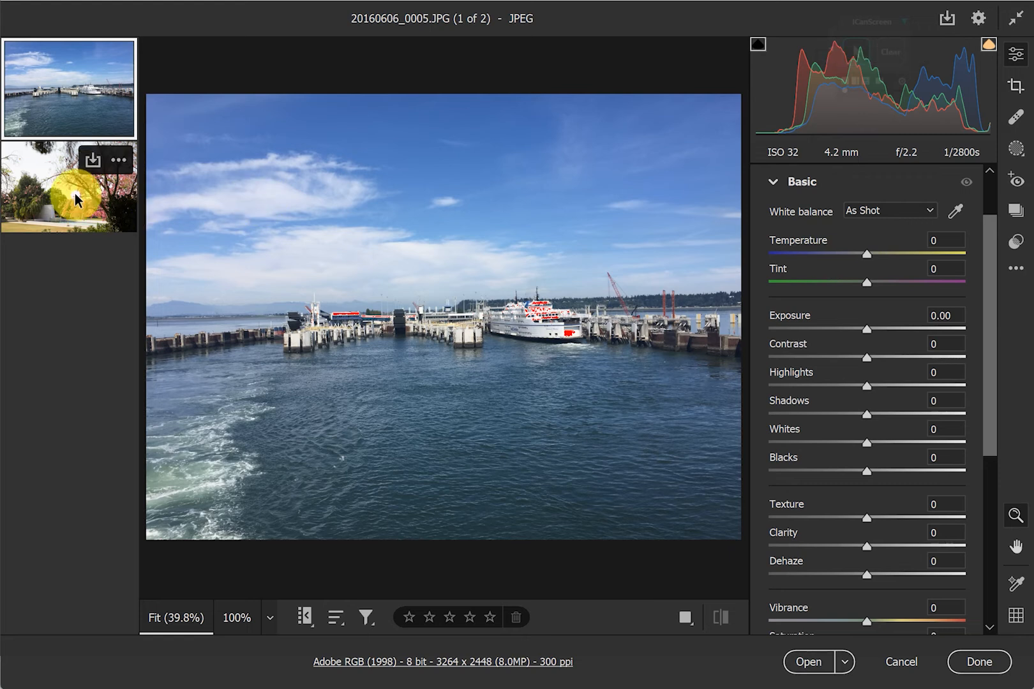
Enable Remove chromatic aberration and Use profile corrections for 20181030_0001.CR2, comparing the photo with and without the profile corrections.
left_click(75, 198)
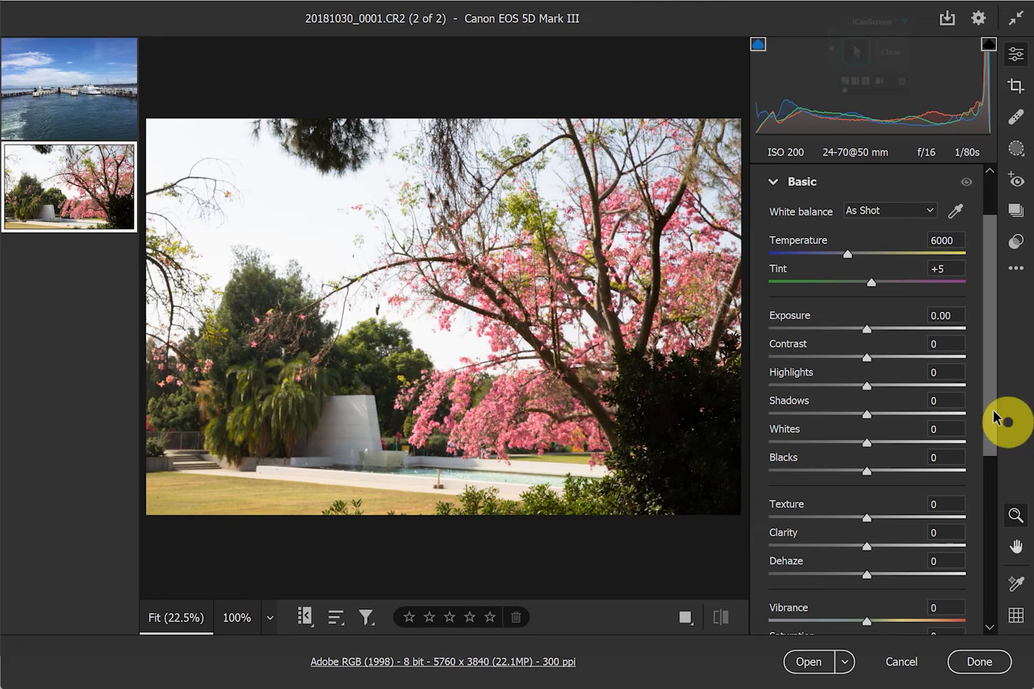
left_click_drag(992, 372, 1015, 541)
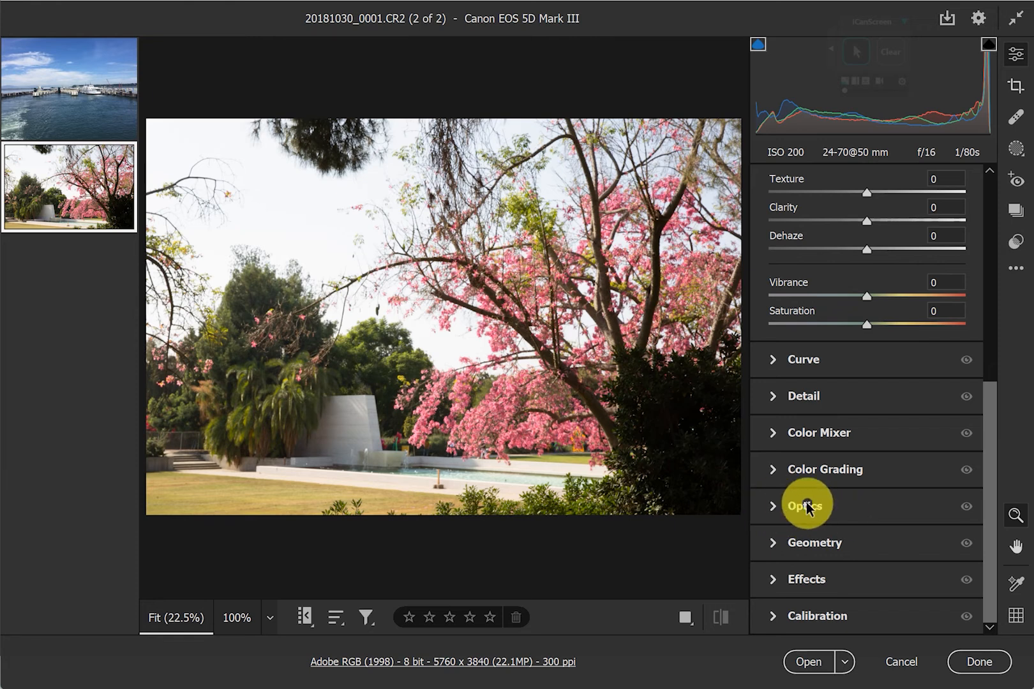
left_click(774, 507)
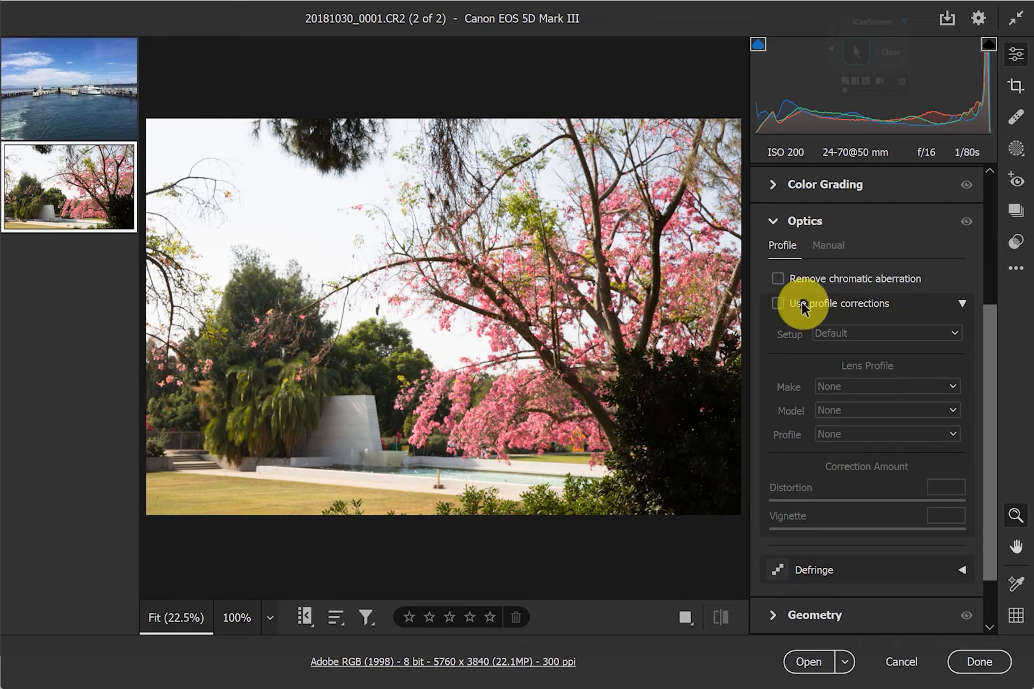
left_click(779, 279)
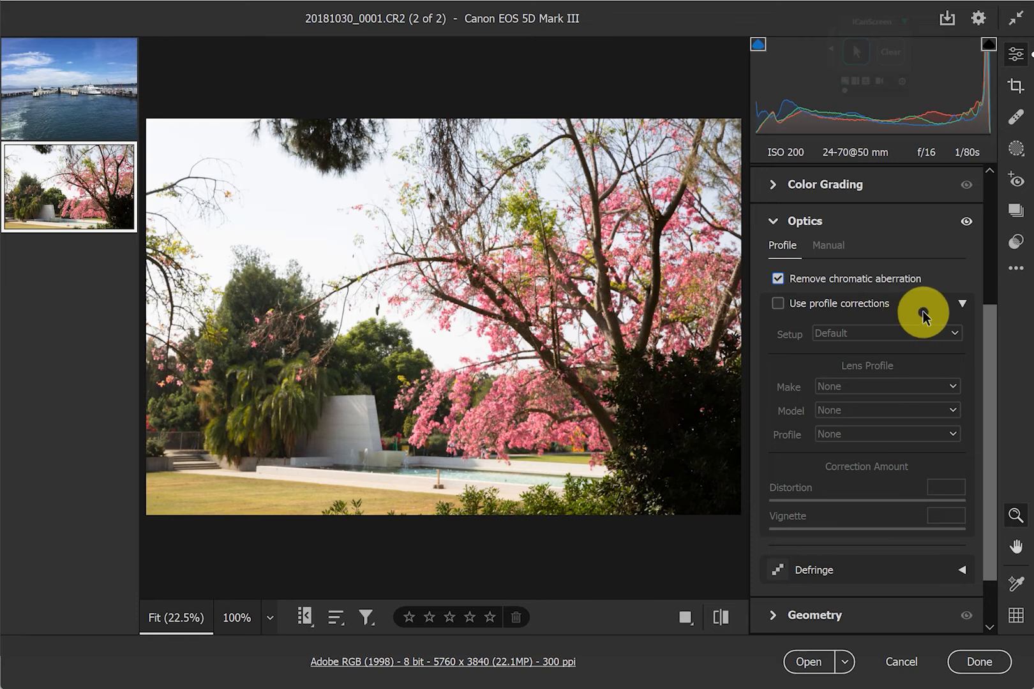
left_click(777, 304)
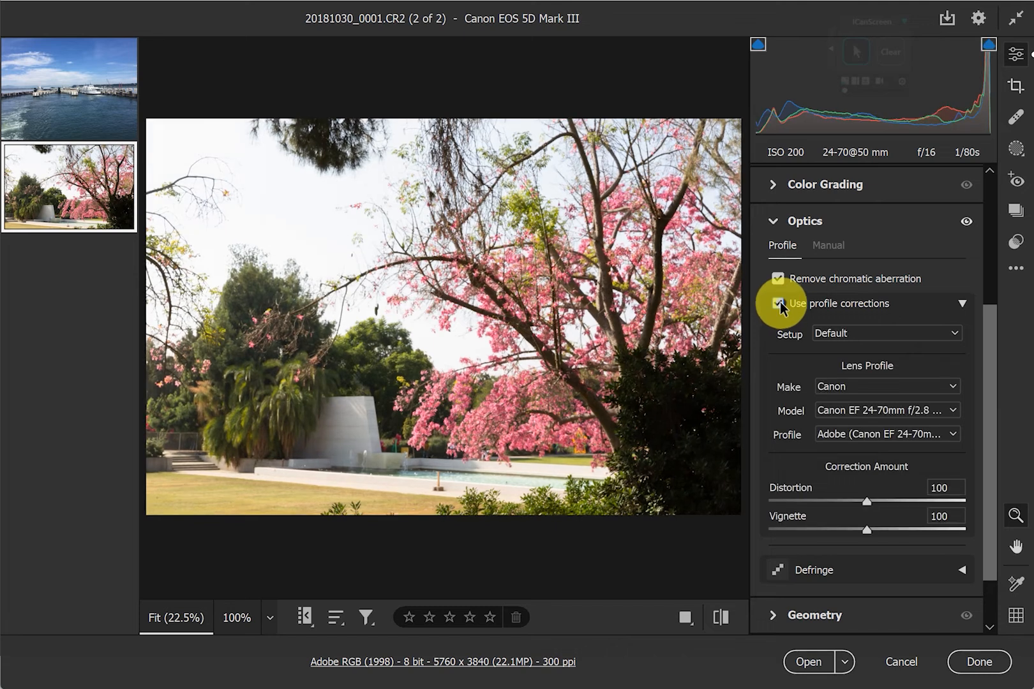
left_click(778, 304)
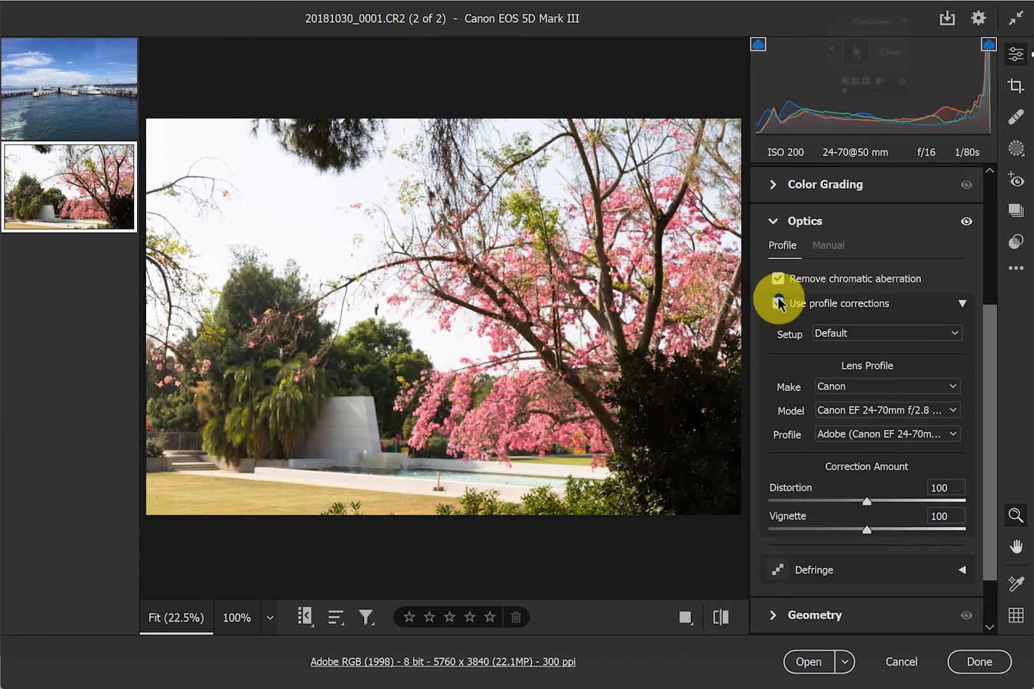
left_click(778, 304)
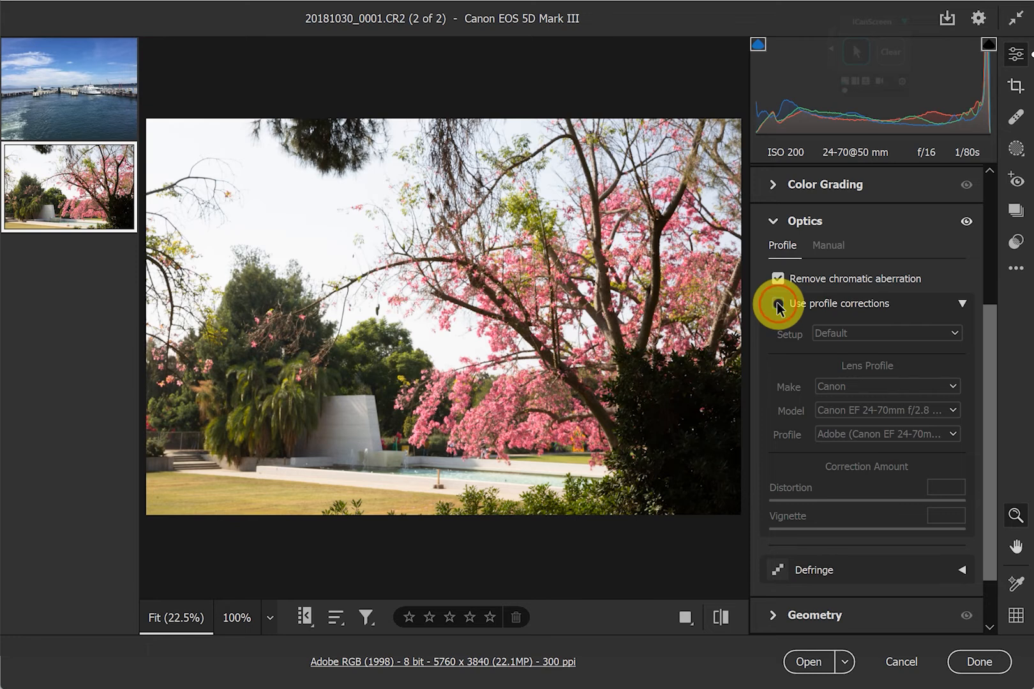
left_click(777, 303)
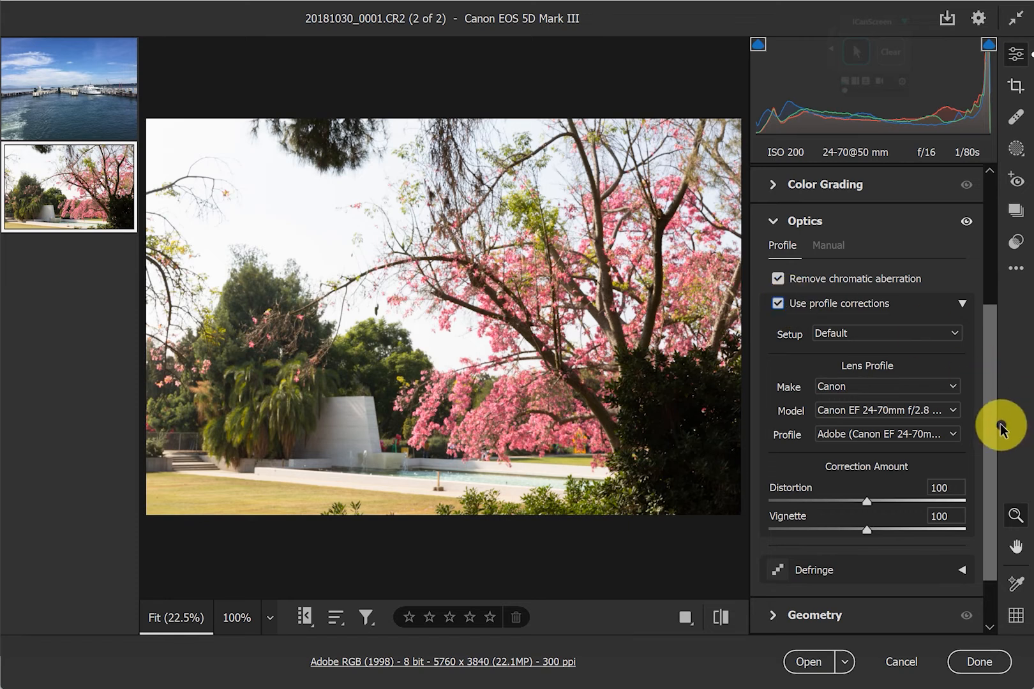
Set the raw photo's Highlights to the automatically calculated value of -75.
left_click_drag(990, 424, 964, 273)
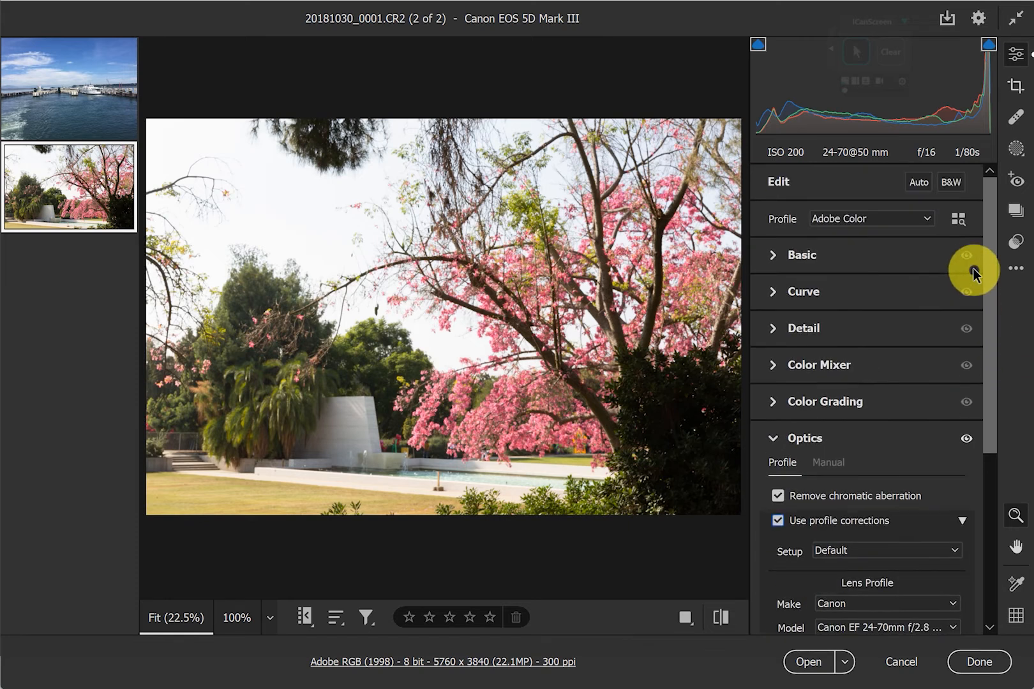
left_click(775, 256)
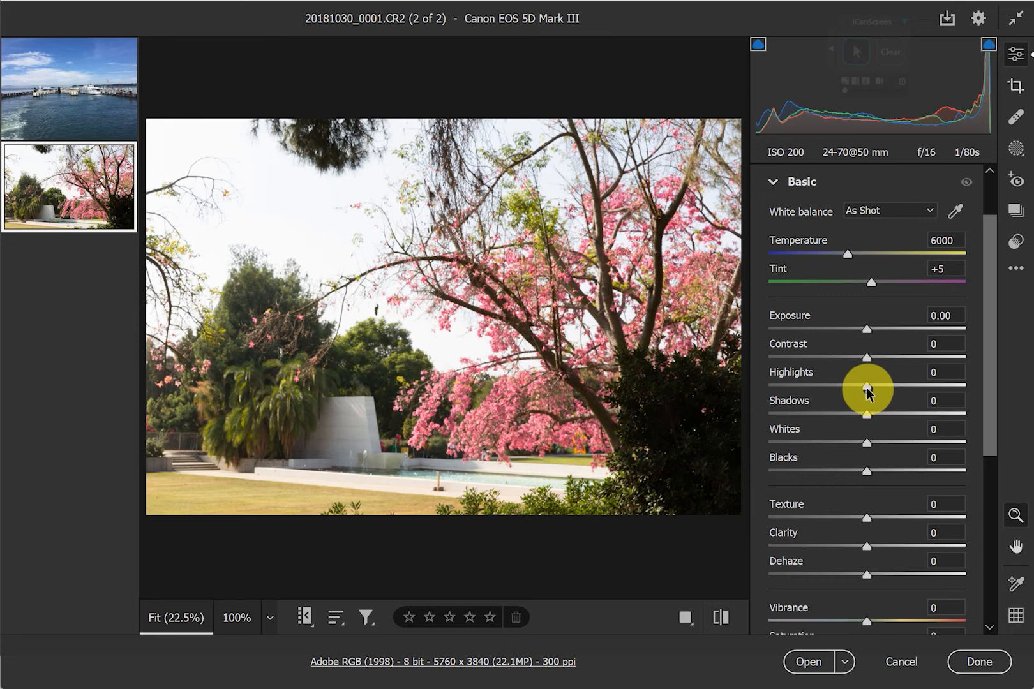
key("shift")
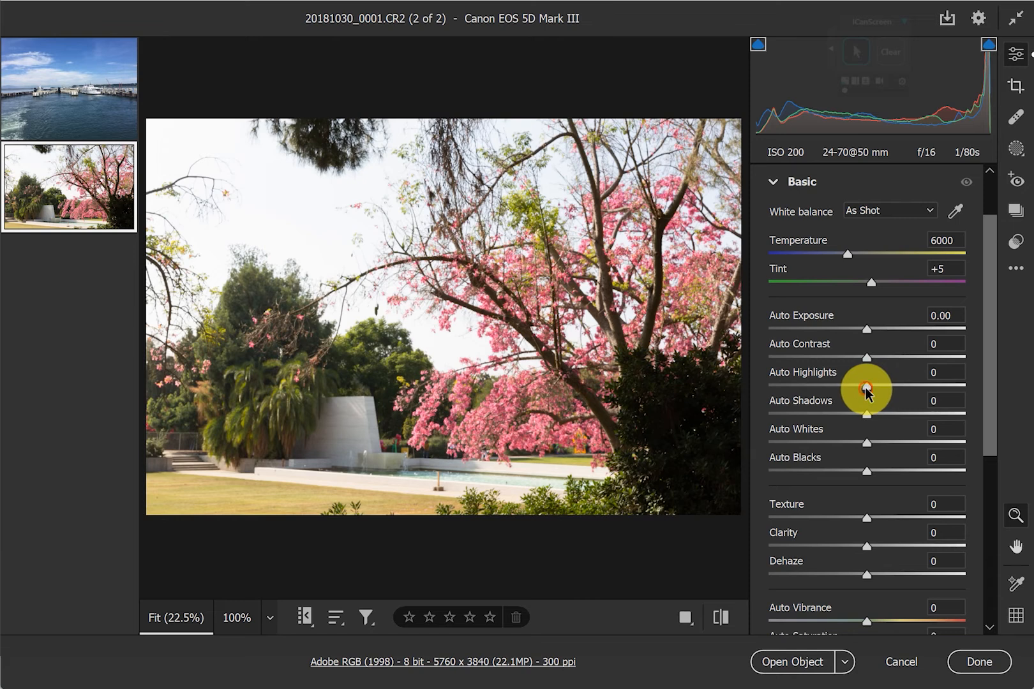
double_click(866, 388, "shift")
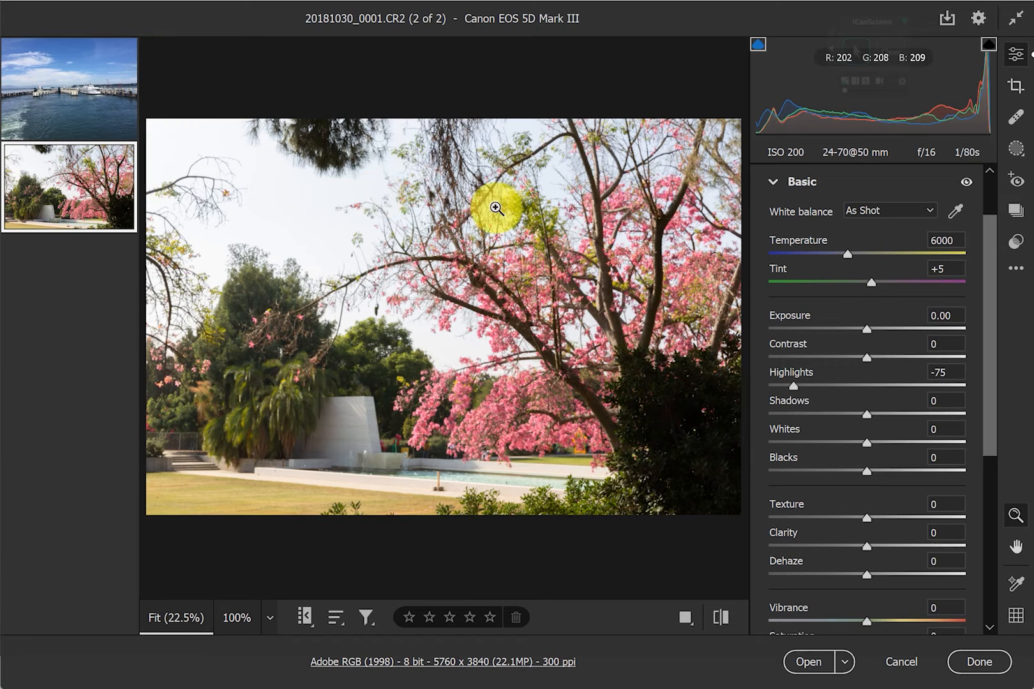
Compare the photo in the side-by-side, split and stacked Before/After views, and return to Single View.
left_click(694, 623)
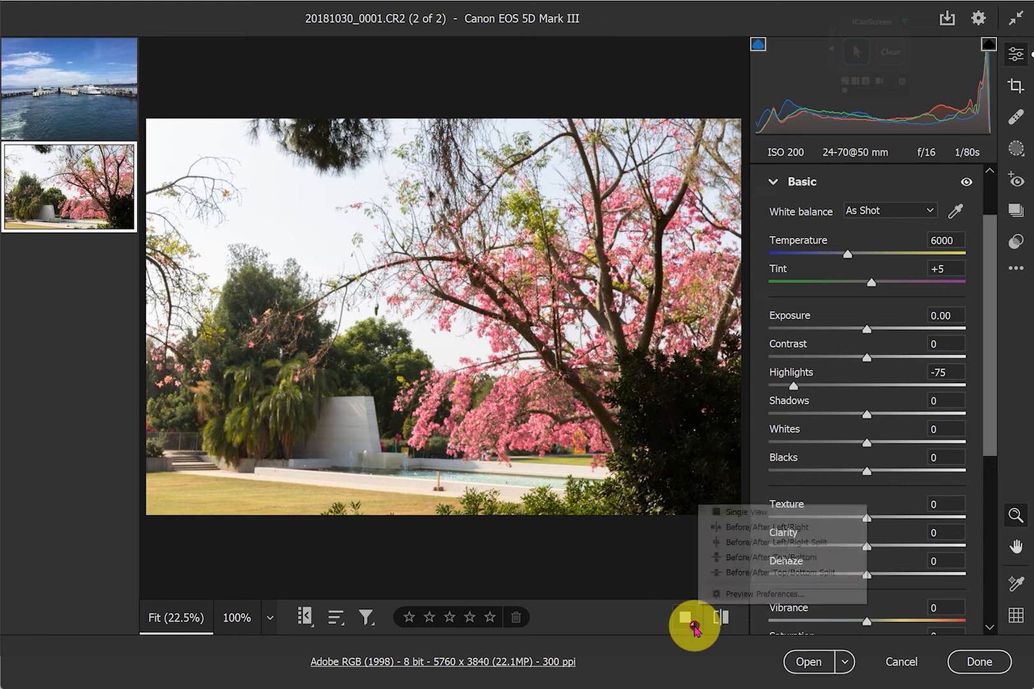
left_click(775, 529)
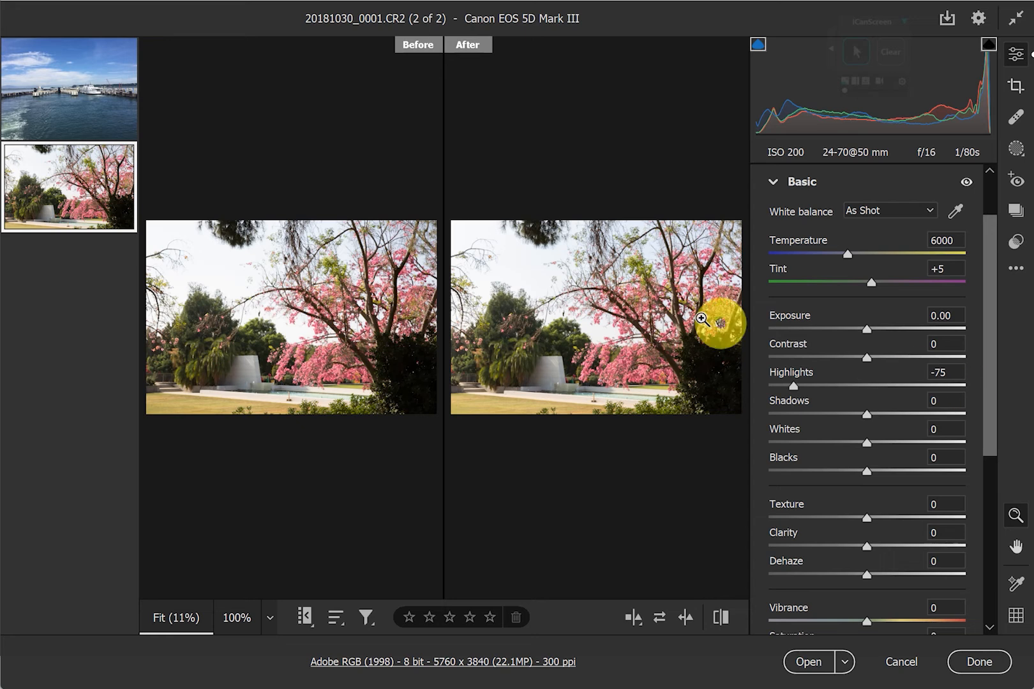
left_click(631, 624)
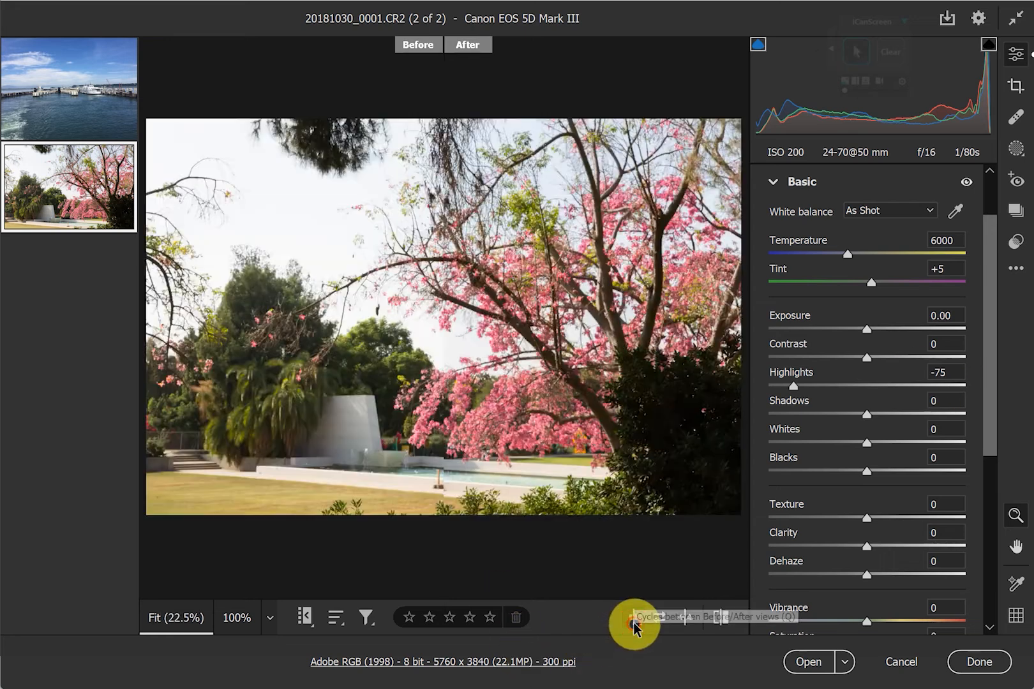
left_click(638, 622)
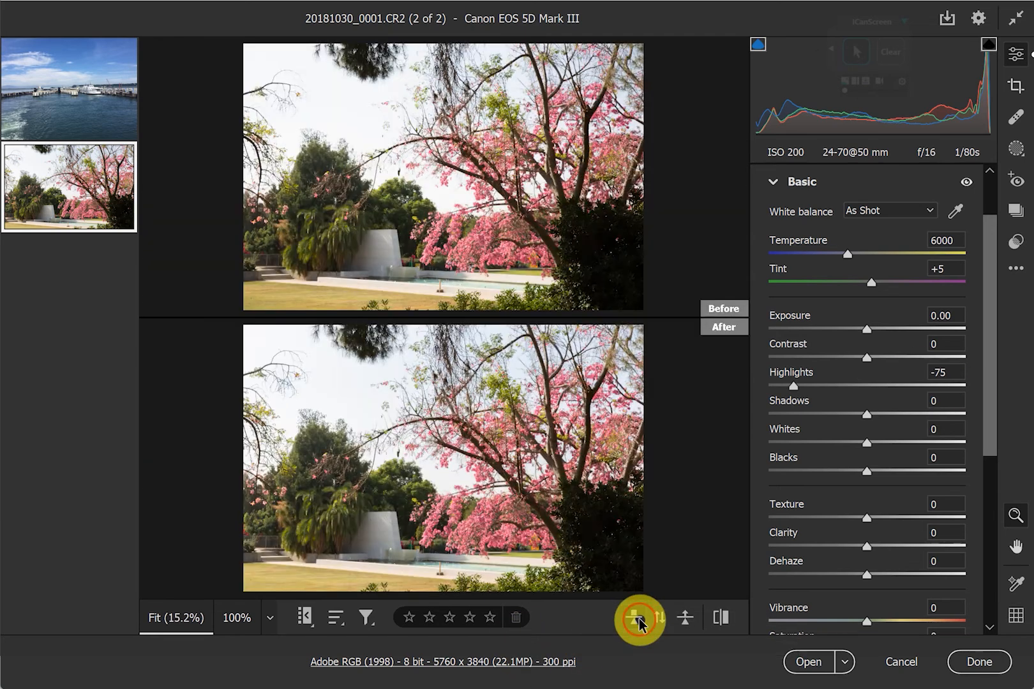
left_click(635, 619)
left_click(700, 515)
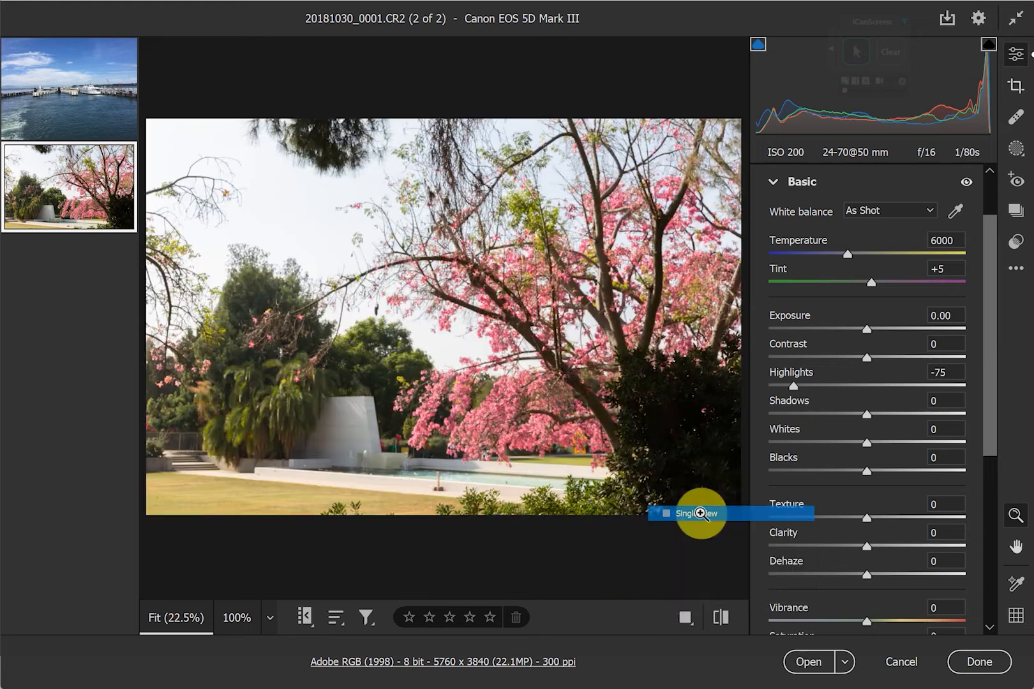
Open the Color Mixer, compare its HSL and Color adjustment modes, and show only the Hue sliders in HSL mode.
left_click_drag(994, 387, 999, 528)
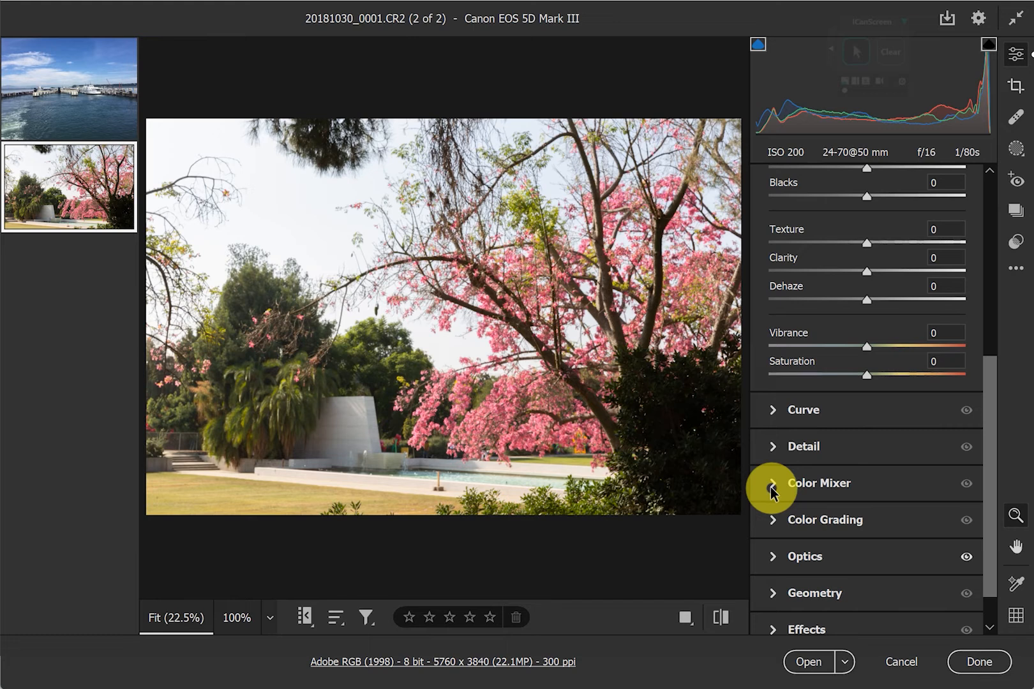
mouse_move(858, 492)
mouse_move(774, 491)
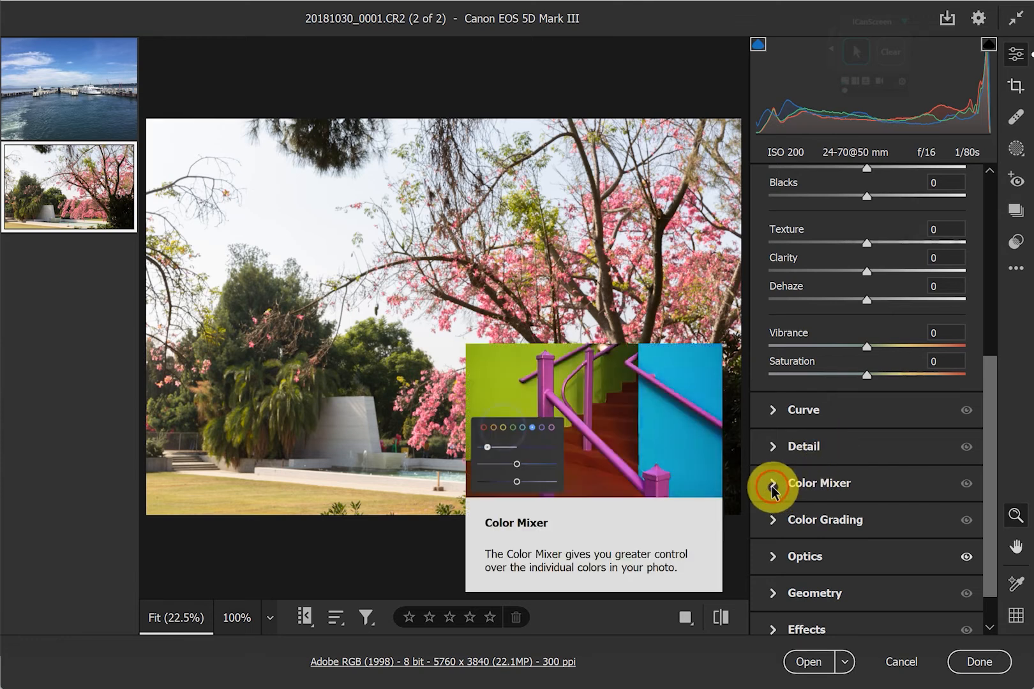
left_click(773, 486)
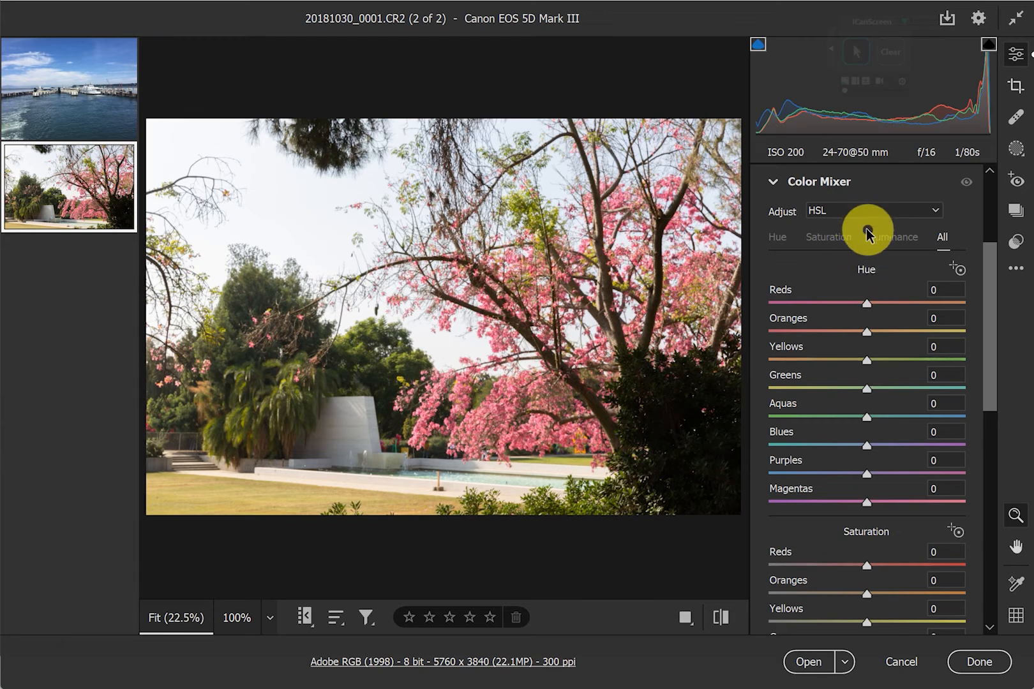
left_click(936, 213)
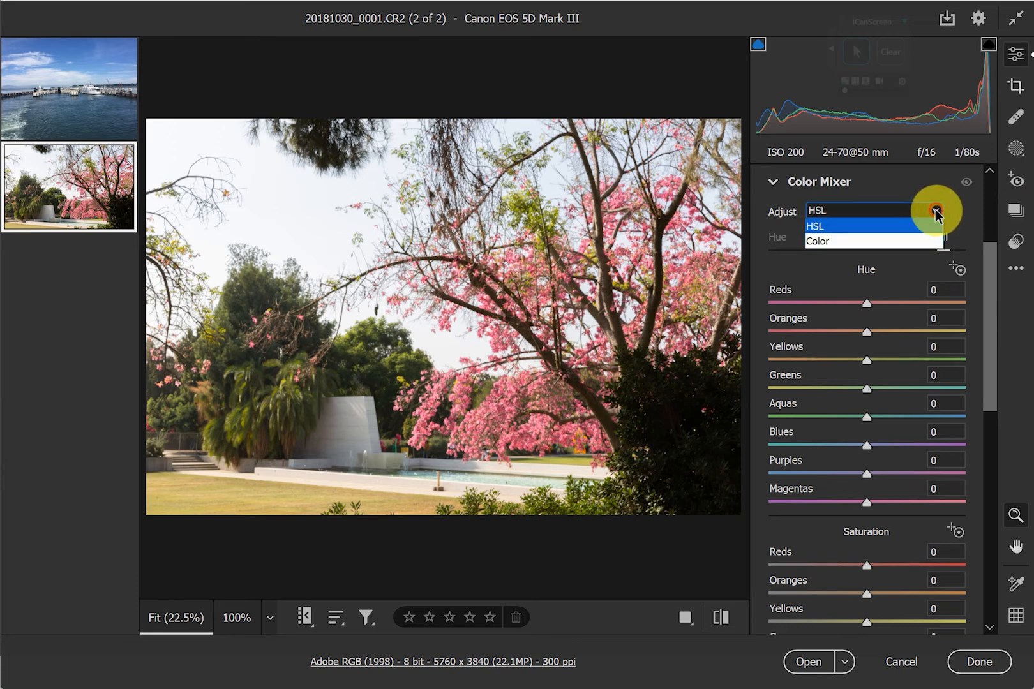
left_click(836, 243)
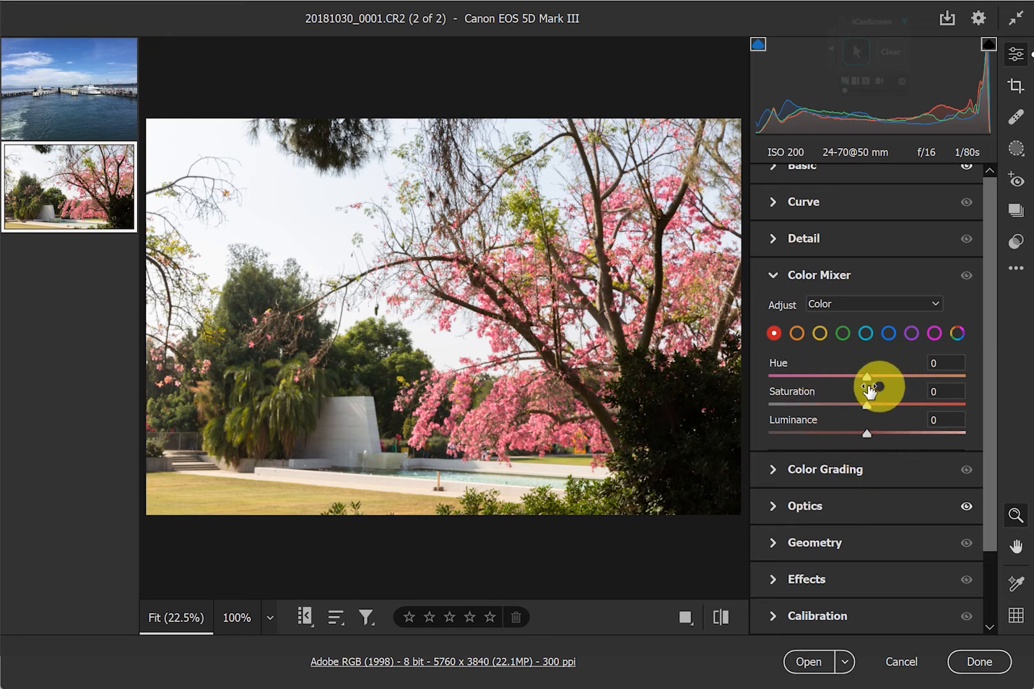
left_click(937, 307)
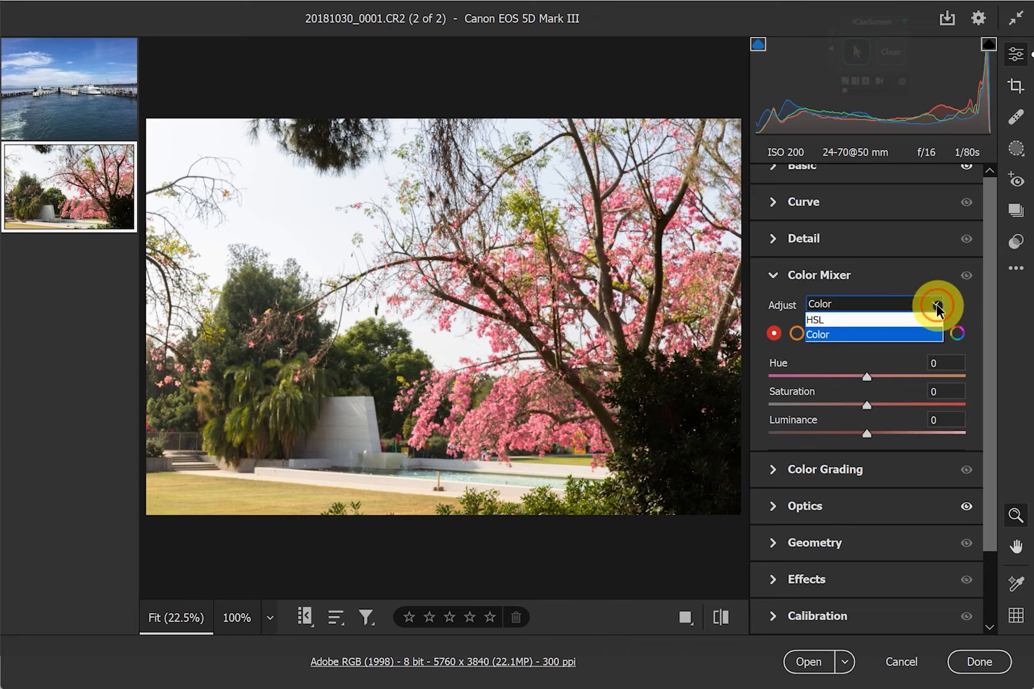
left_click(836, 320)
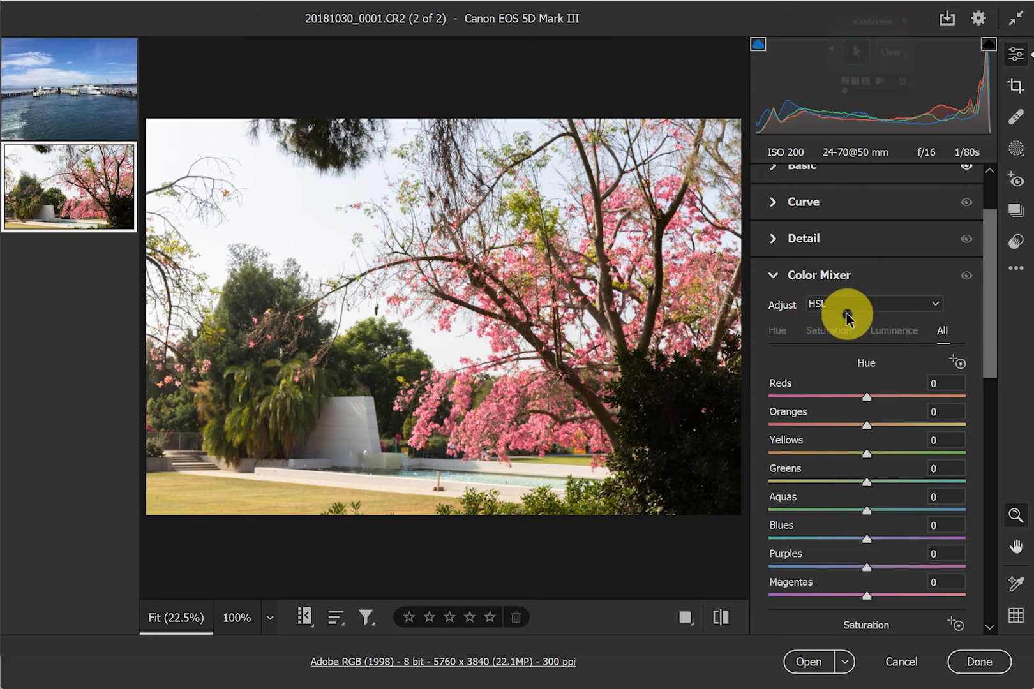
left_click(777, 333)
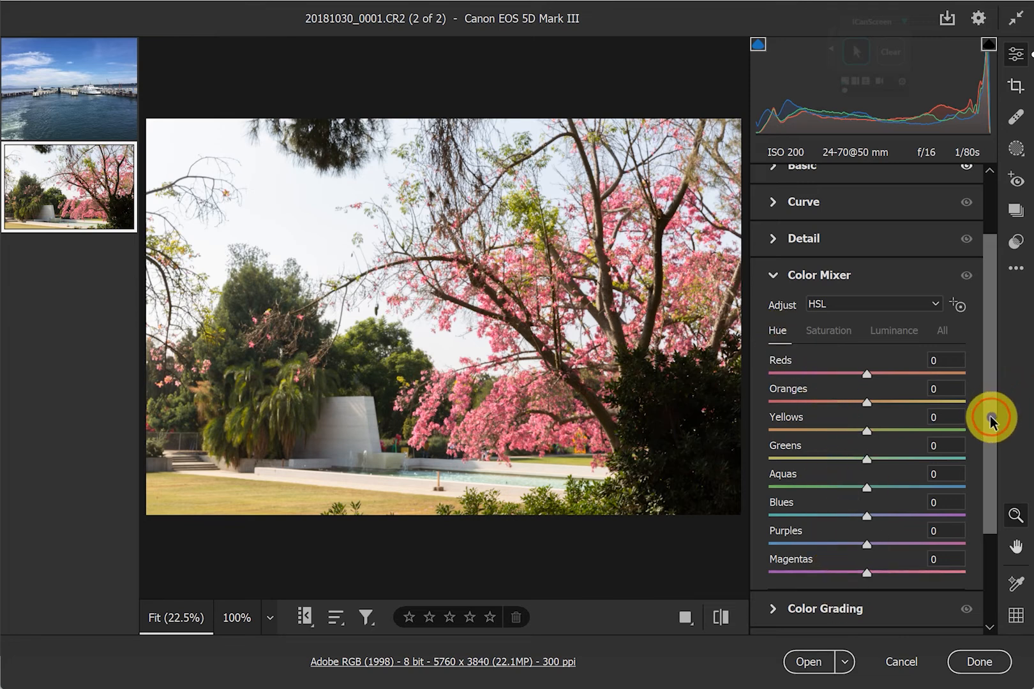
Try the Reds hue at +95 and -5, and reset it to 0.
left_click_drag(991, 421, 990, 441)
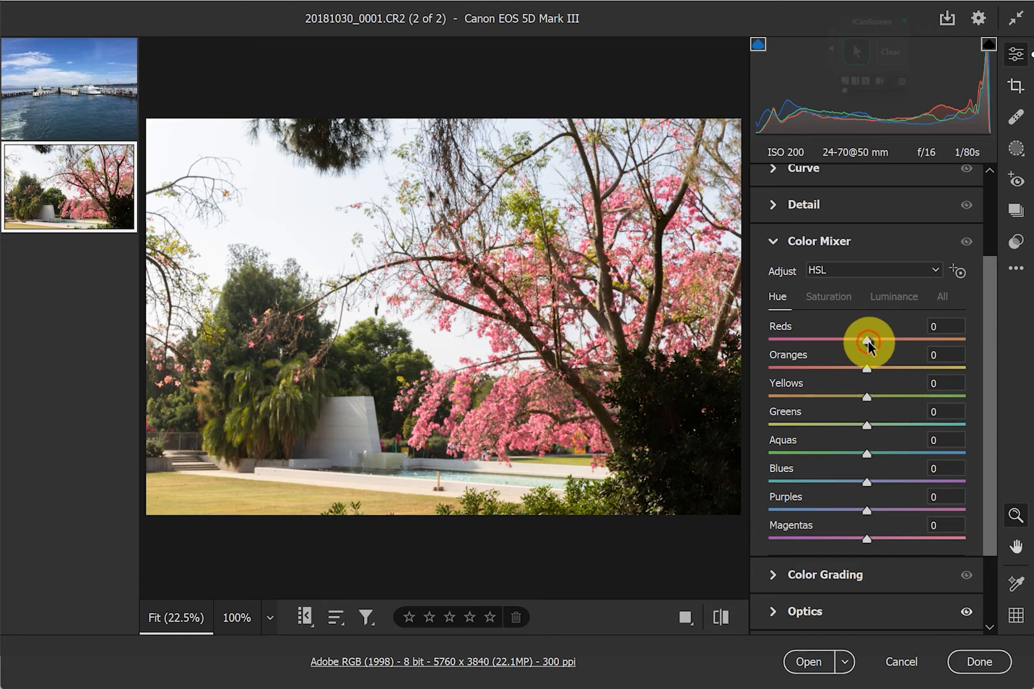
left_click_drag(867, 342, 962, 356)
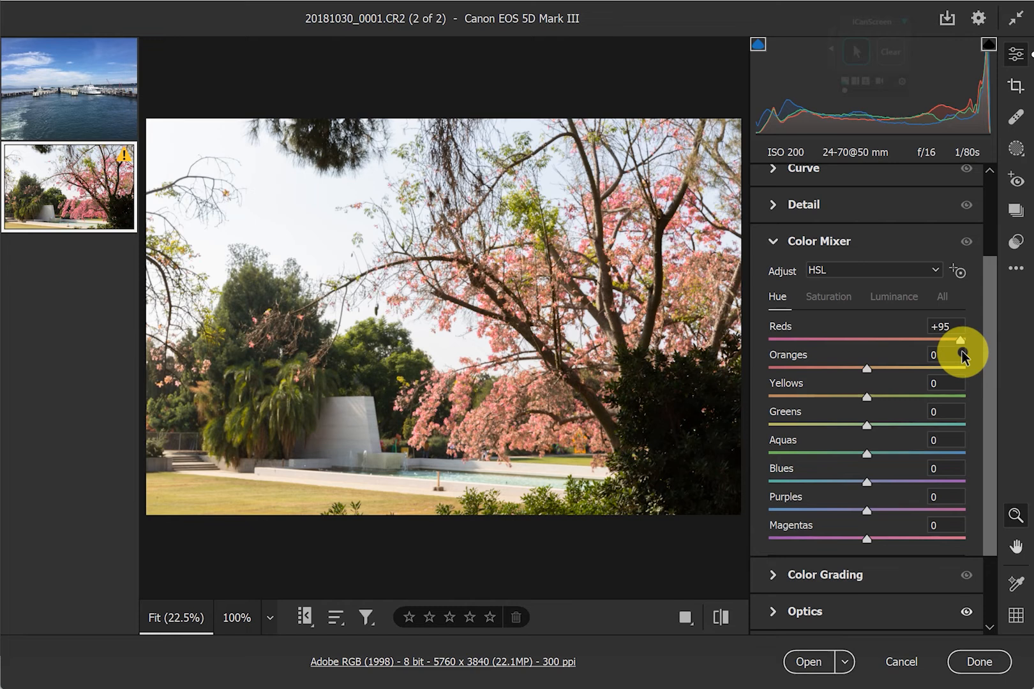
left_click_drag(962, 352, 861, 346)
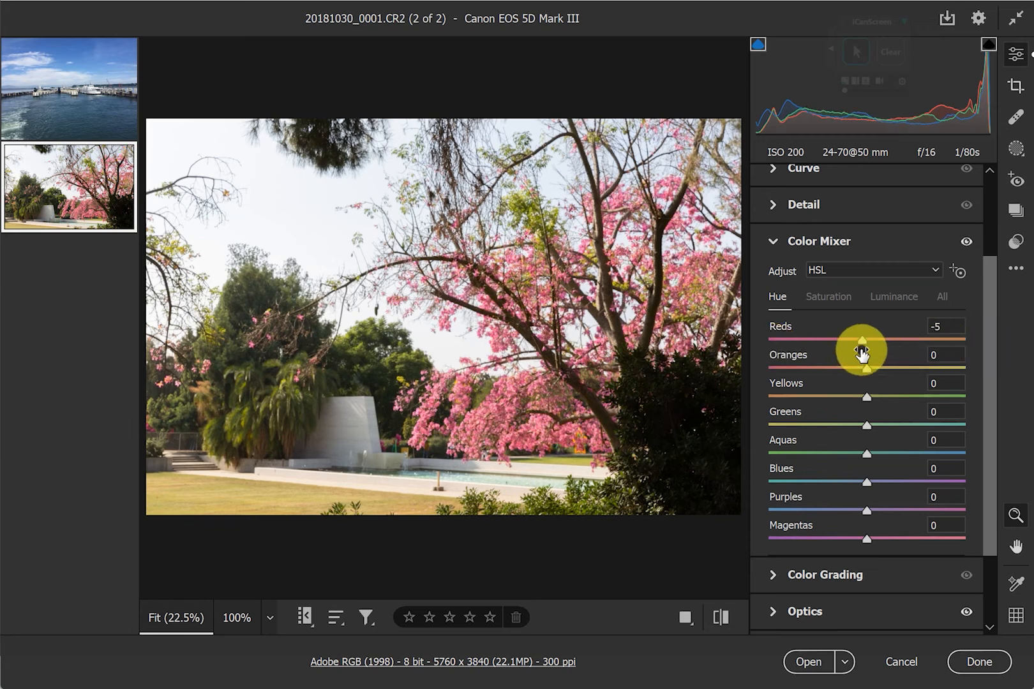
double_click(861, 343)
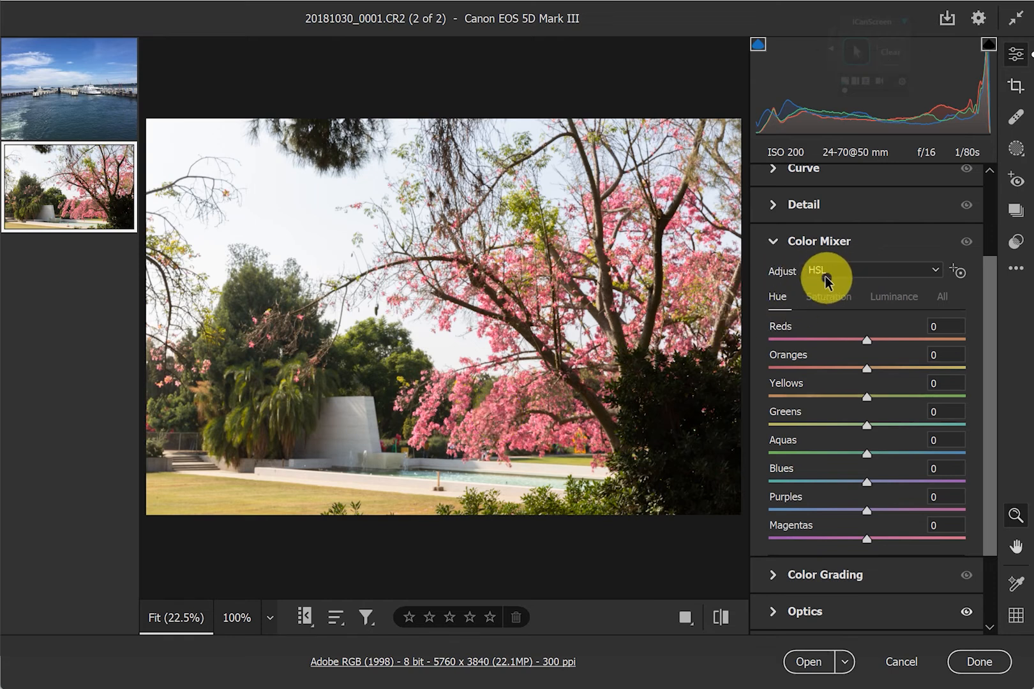
Shift the pink blossoms' hue to Reds -7, Oranges -100 and Magentas +35 with the targeted adjustment tool.
left_click(958, 273)
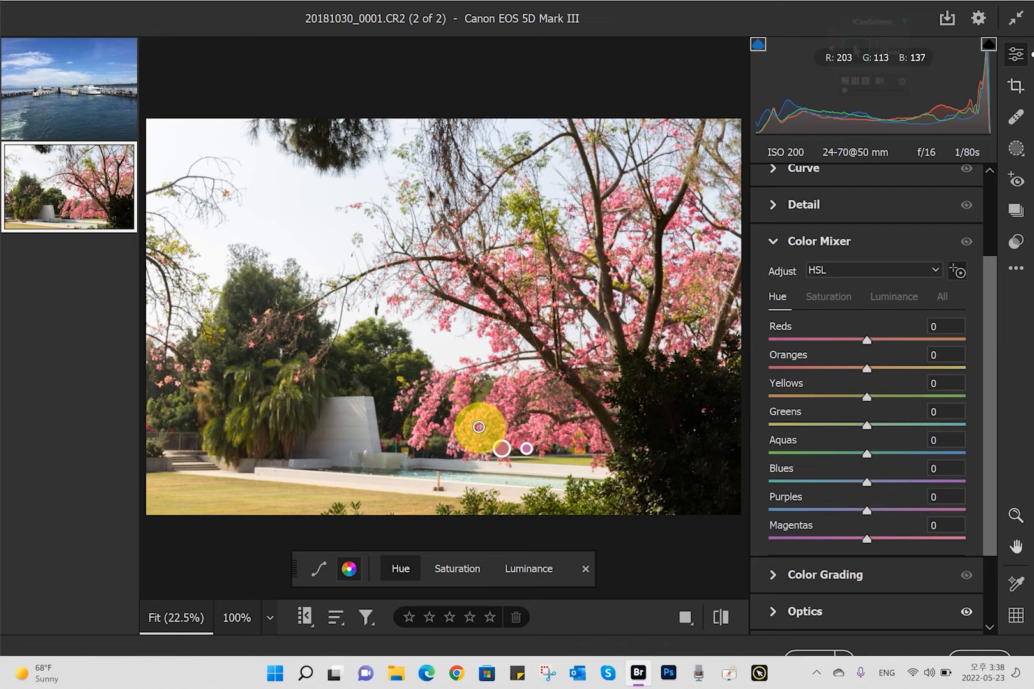
left_click(479, 428)
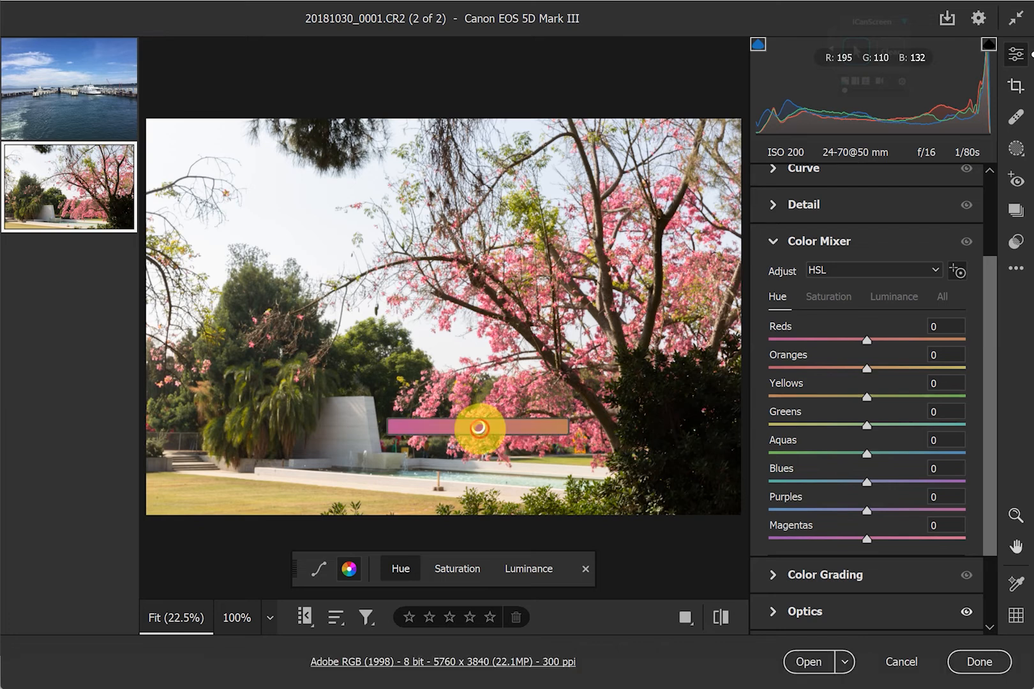
left_click_drag(479, 427, 483, 428)
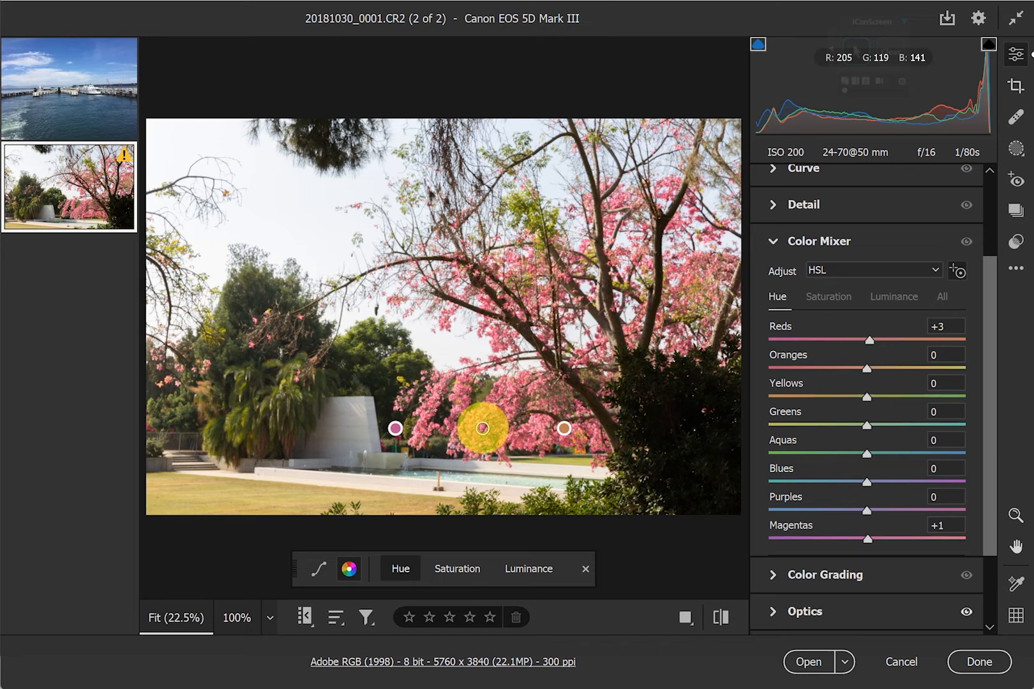
left_click_drag(482, 429, 483, 428)
mouse_move(482, 429)
left_mouse_down()
mouse_move(397, 427)
mouse_move(559, 428)
left_mouse_up()
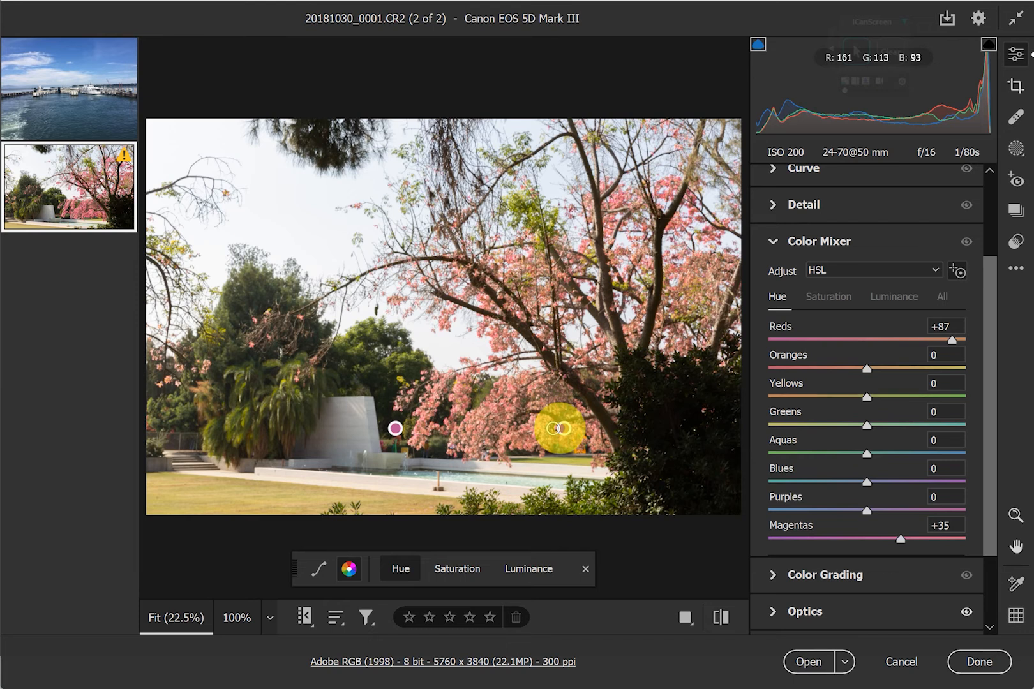
left_click_drag(559, 428, 555, 429)
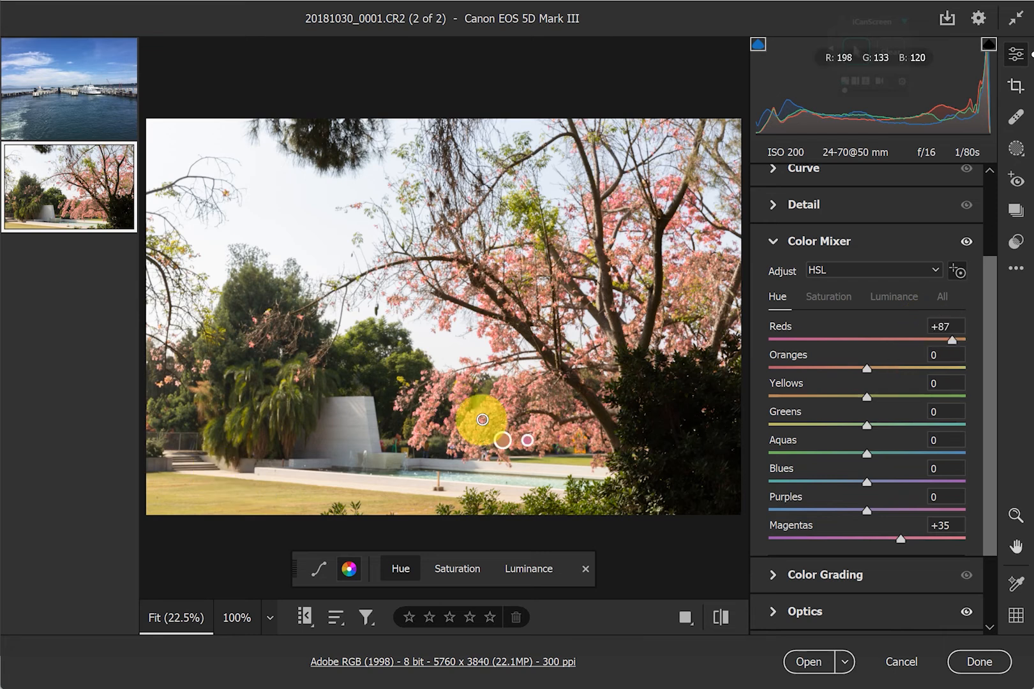
left_click_drag(484, 421, 464, 416)
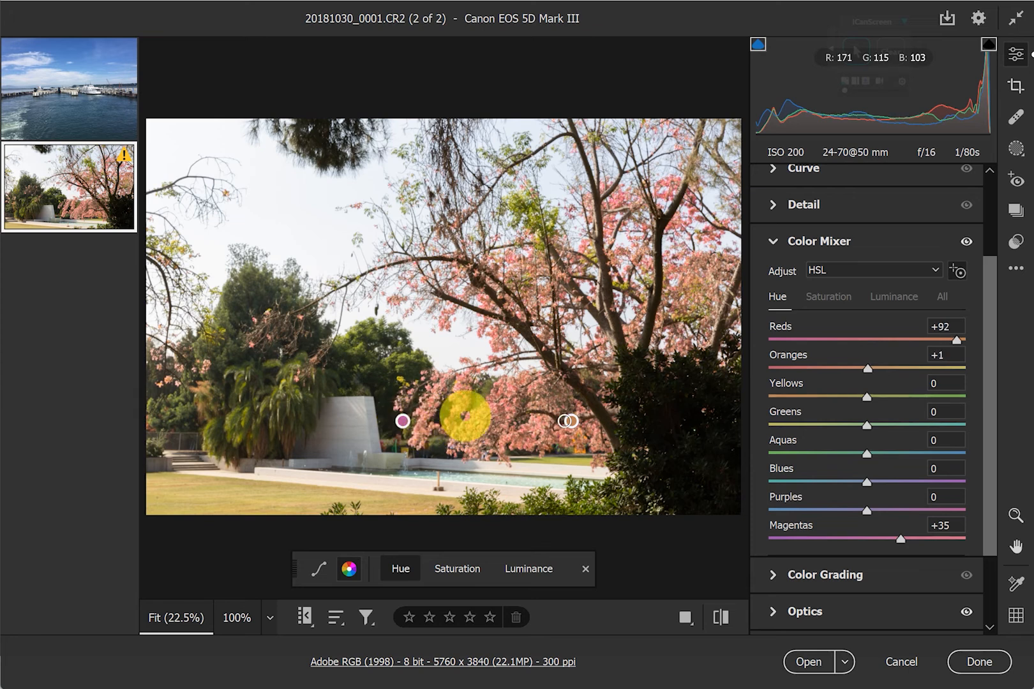
left_click_drag(600, 420, 576, 434)
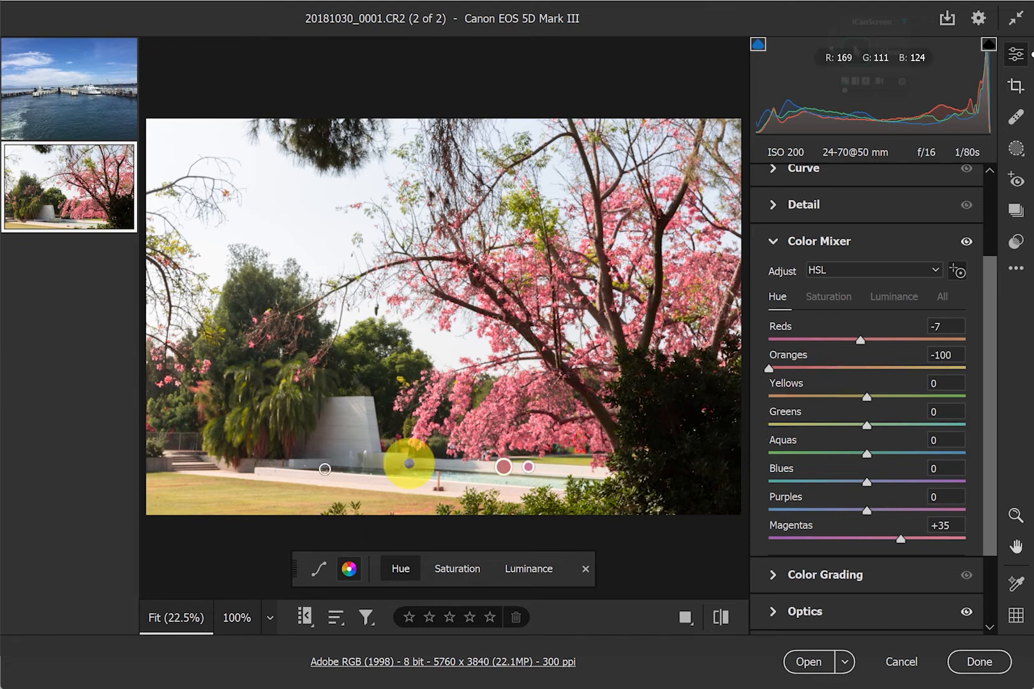
Shift the lawn's hue to Yellows +100 and Greens +2 and the sky's to Aquas -11 and Blues -100 with targeted adjustment.
left_click_drag(222, 491, 336, 494)
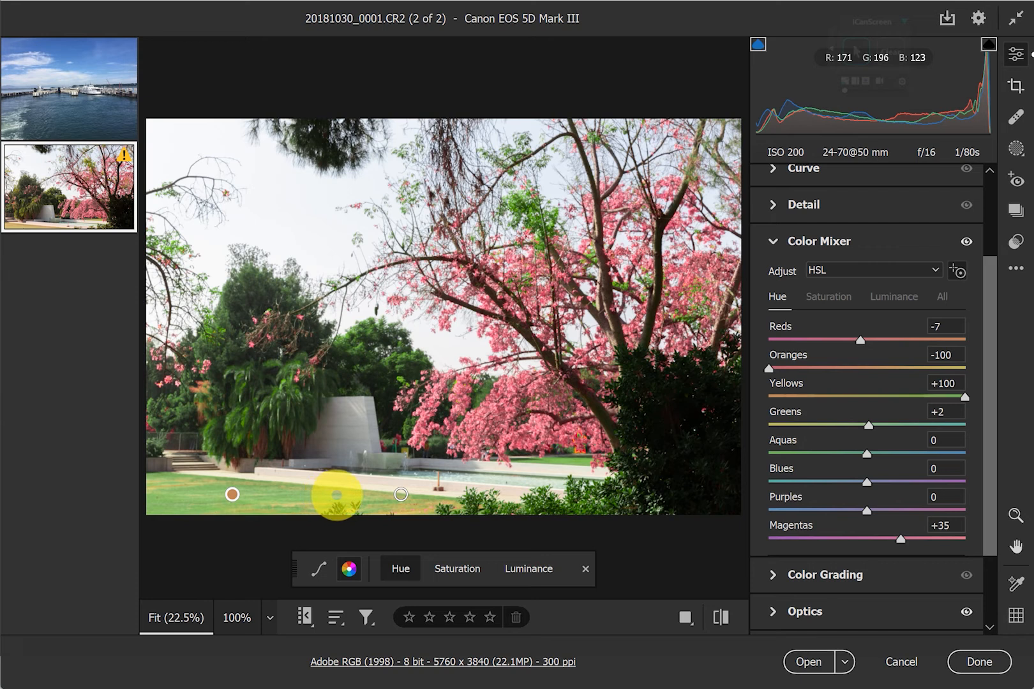
left_click_drag(337, 495, 341, 496)
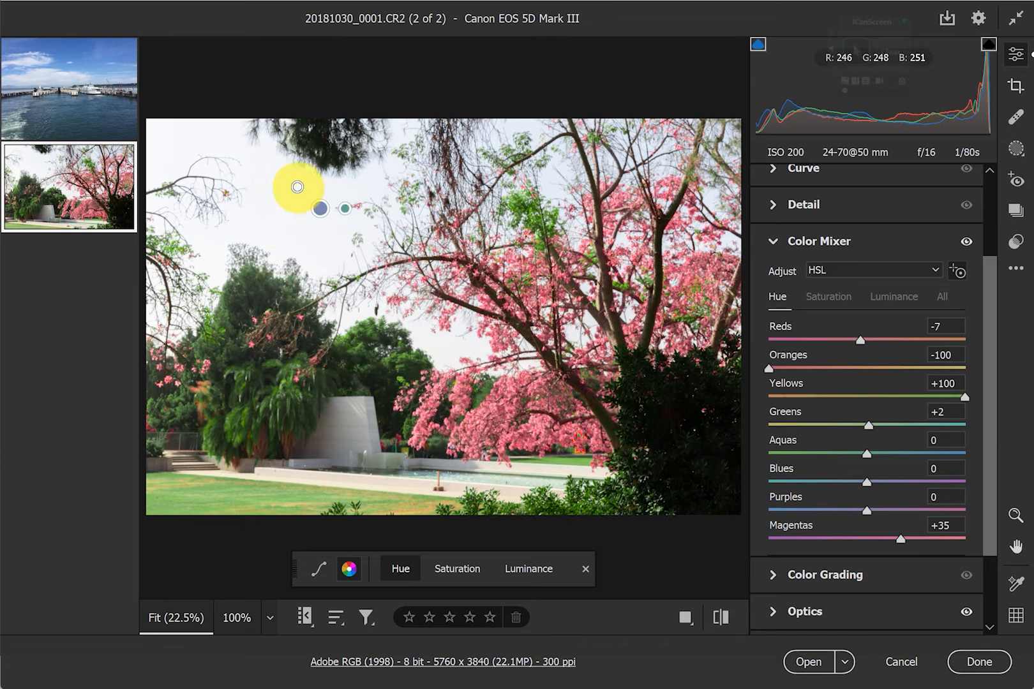
mouse_move(297, 187)
left_mouse_down()
mouse_move(210, 180)
mouse_move(219, 190)
mouse_move(133, 205)
mouse_move(47, 195)
left_mouse_up()
left_click_drag(374, 194, 196, 194)
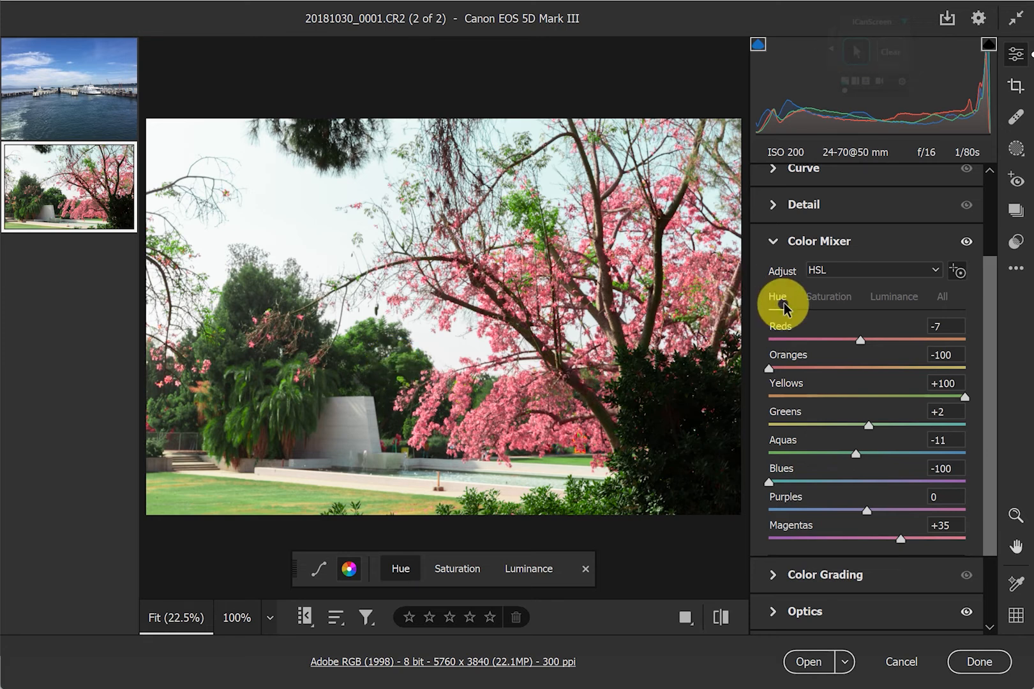
Raise the blossoms' saturation to Reds +100 and Magentas +4 and the sky's to Aquas +18 and Blues +100 with targeted adjustment.
left_click(827, 301)
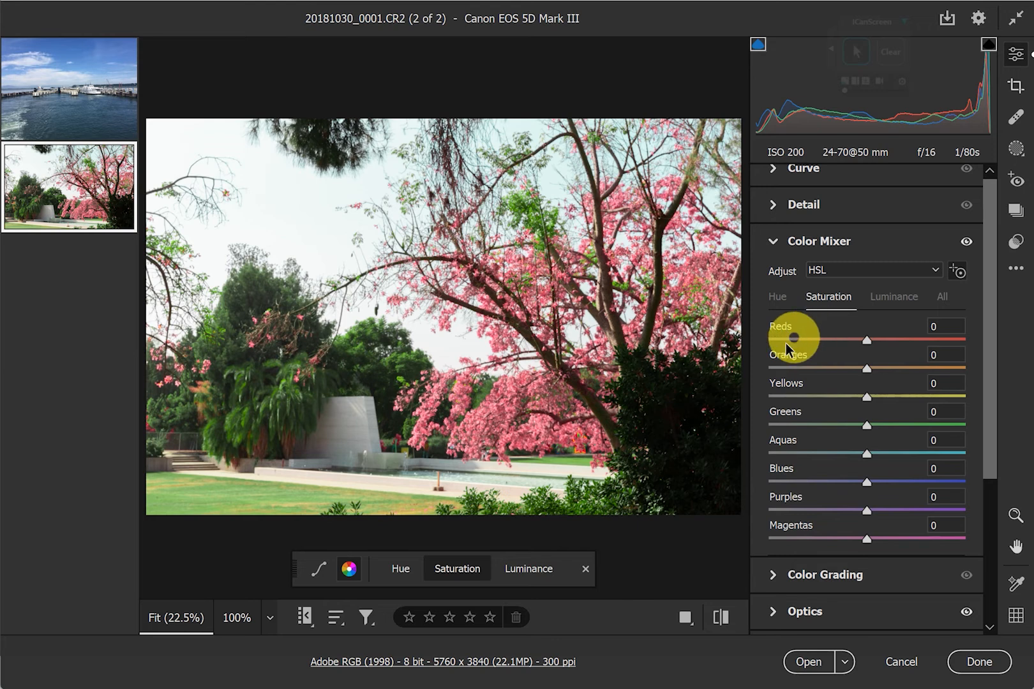
left_click(484, 424)
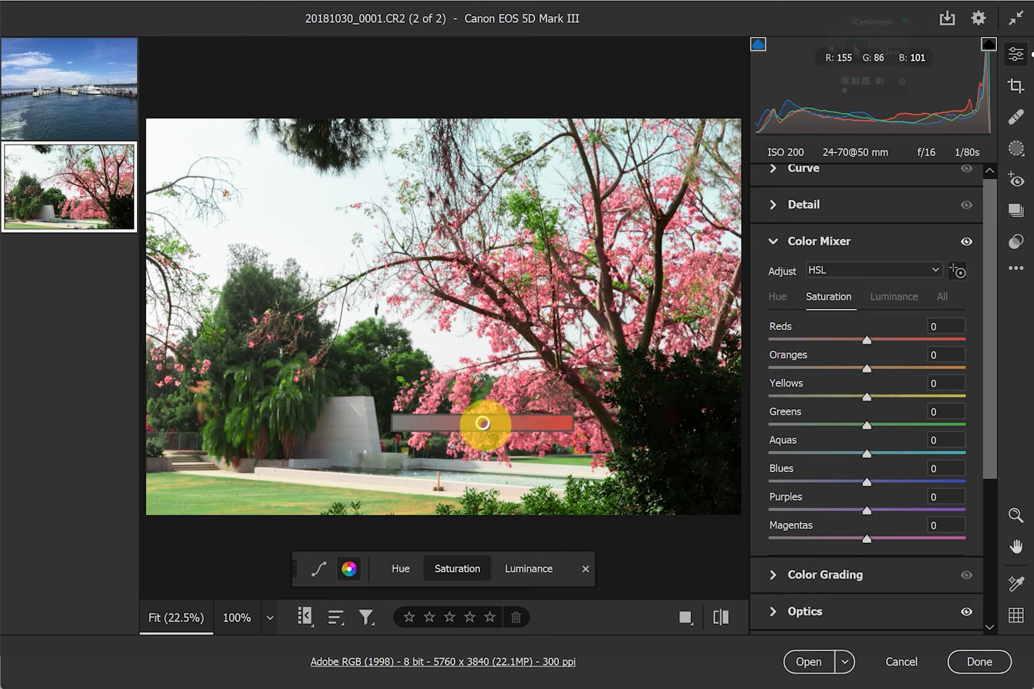
left_click_drag(483, 423, 409, 425)
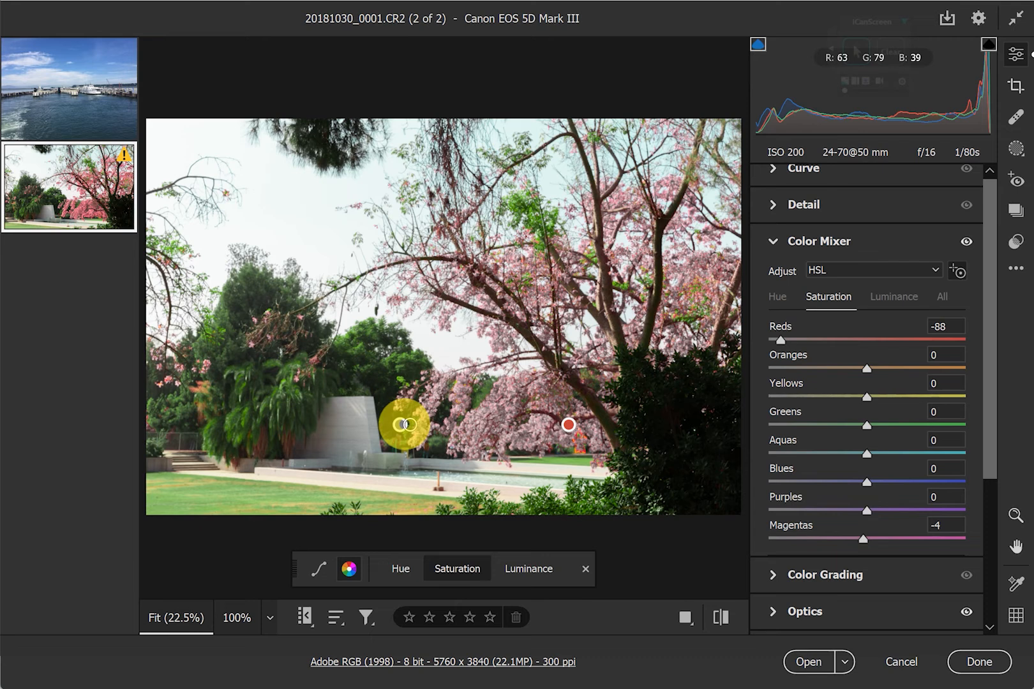
left_click_drag(409, 425, 577, 425)
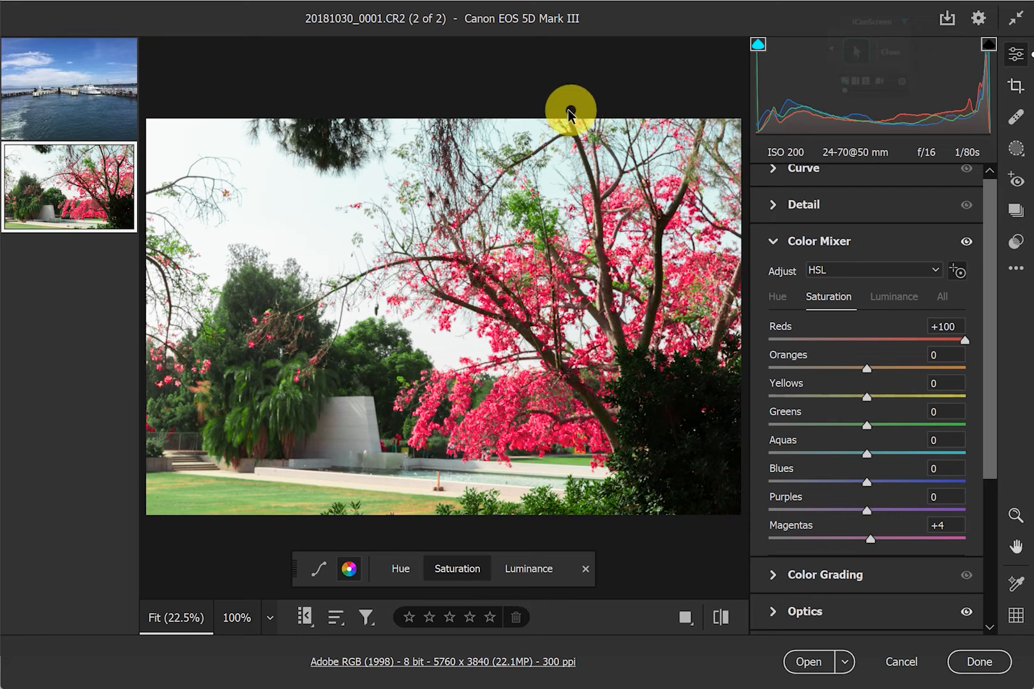
left_click_drag(279, 179, 449, 184)
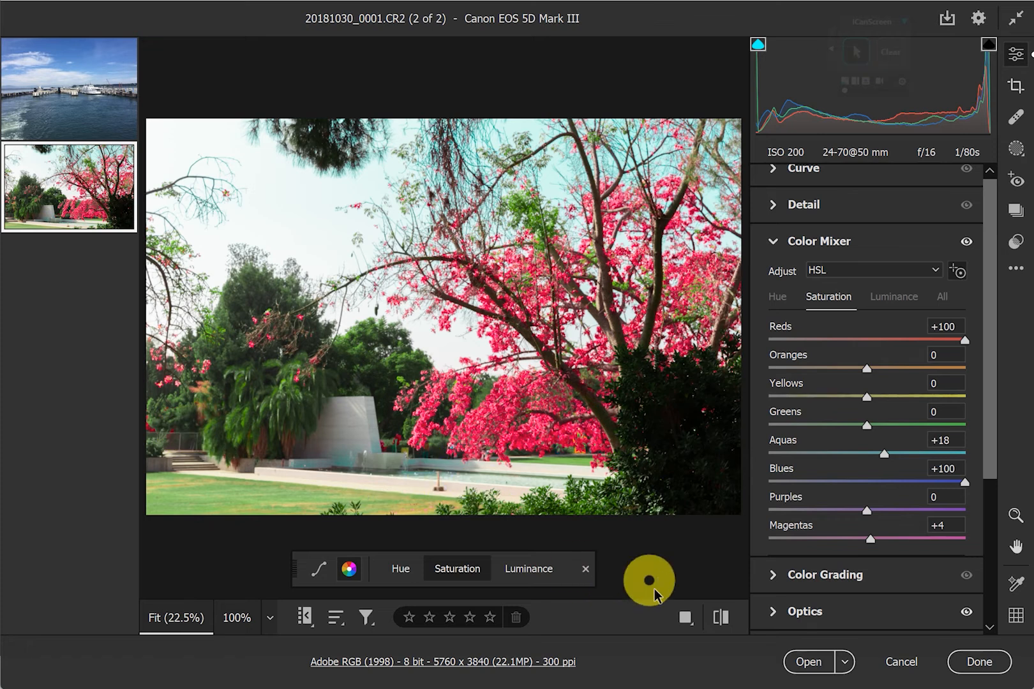
Compare the recoloured photo in the Before/After Left/Right view, and return to Single View.
left_click(693, 625)
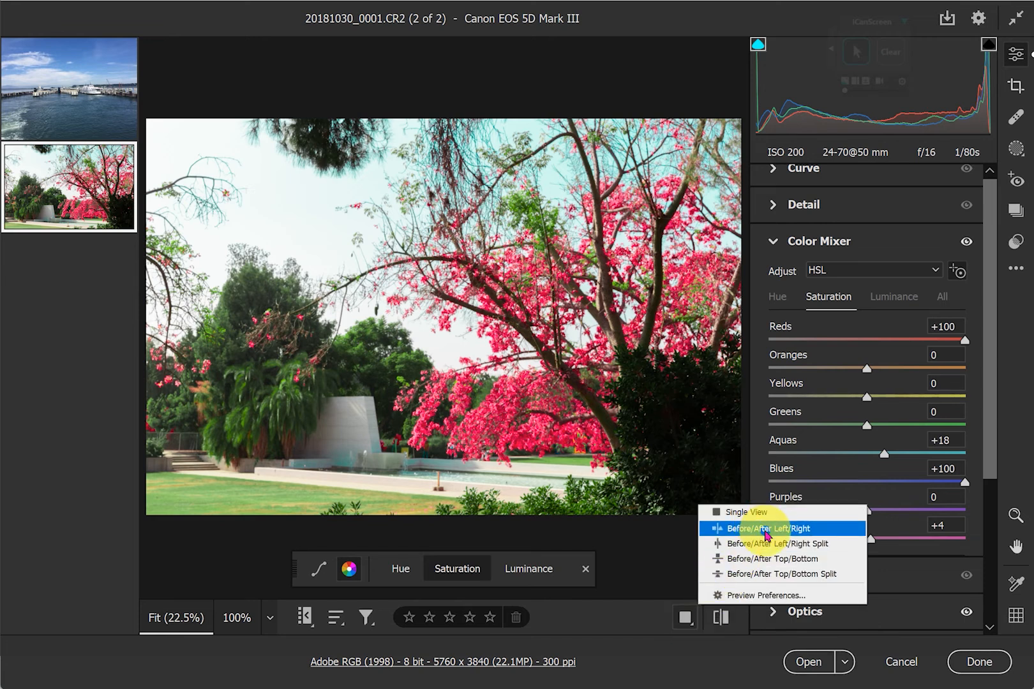
left_click(766, 533)
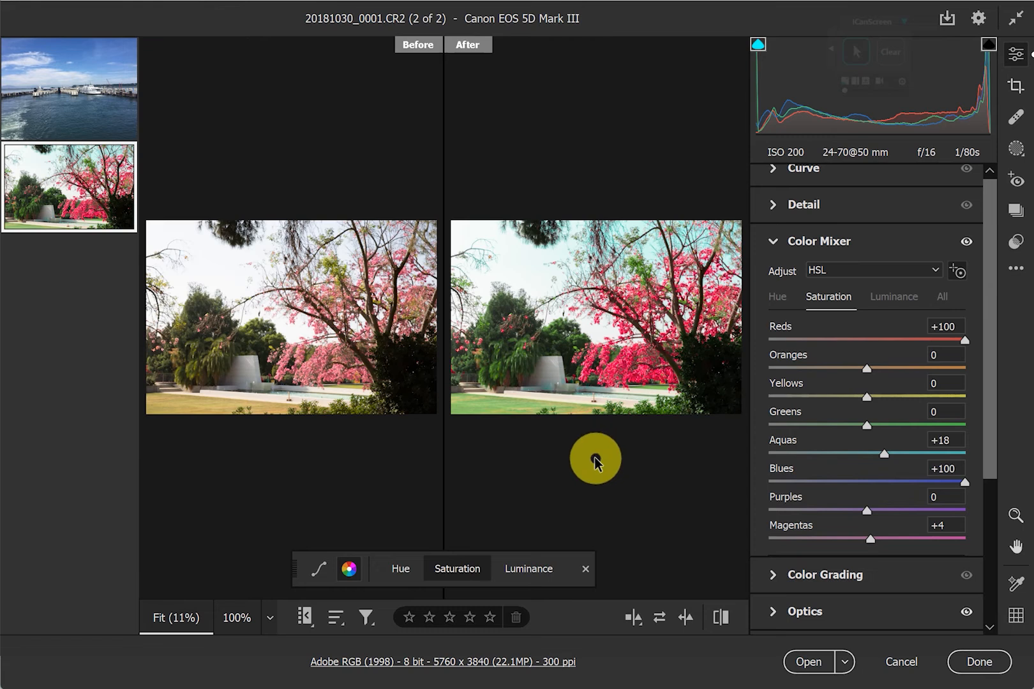
left_click(637, 619)
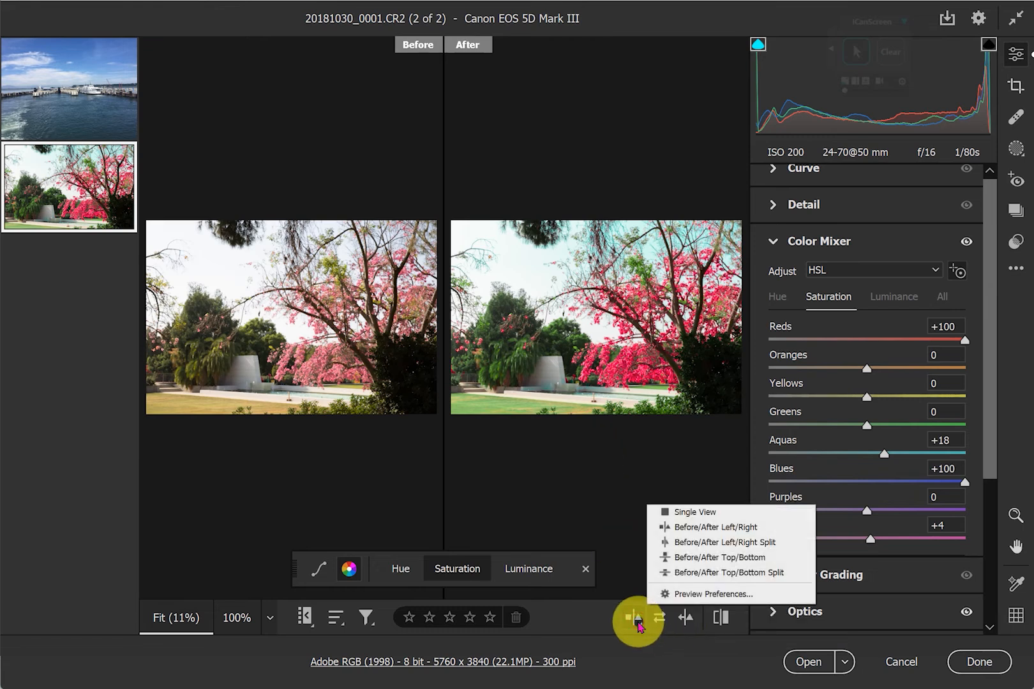
left_click(719, 514)
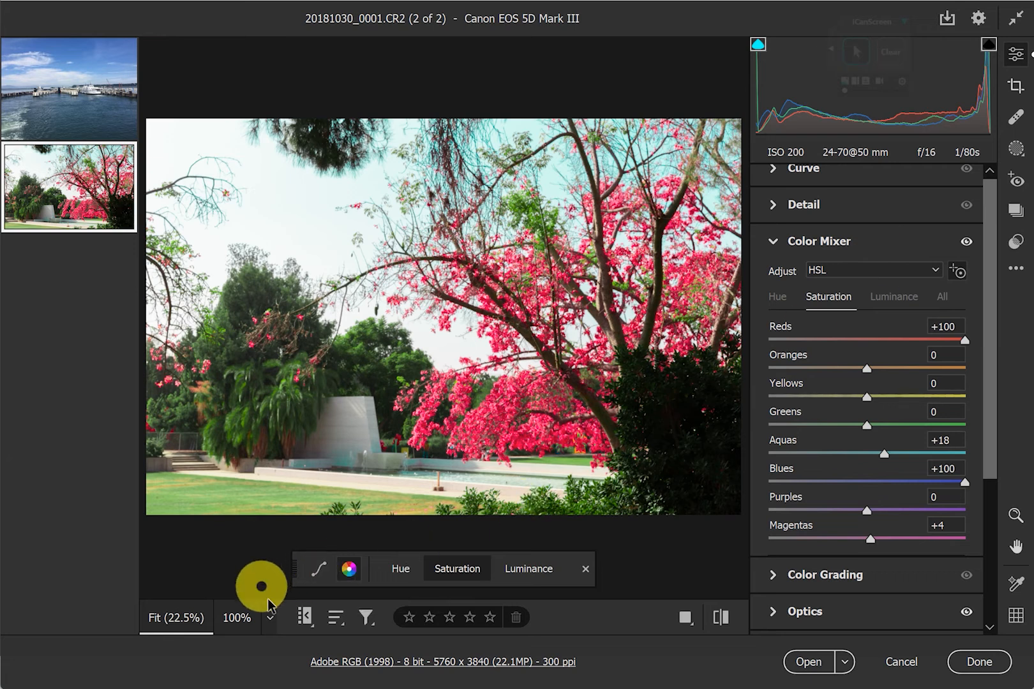
Try darkening and brightening the sky's luminance with targeted adjustment, settling on Aquas +1 and Blues +6.
left_click(538, 573)
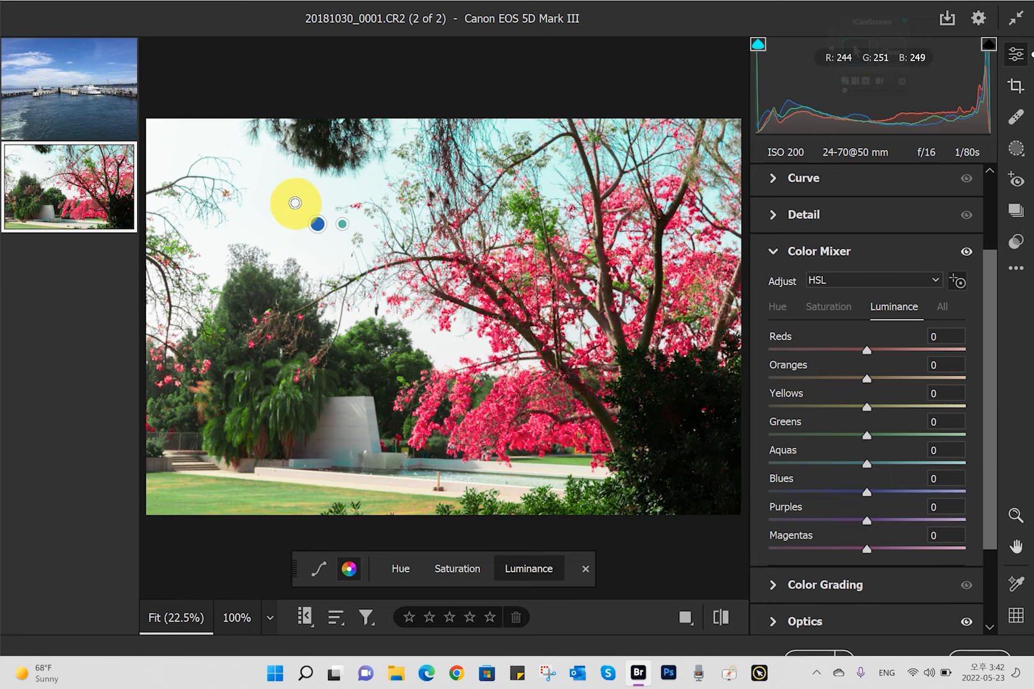
left_click_drag(296, 203, 204, 202)
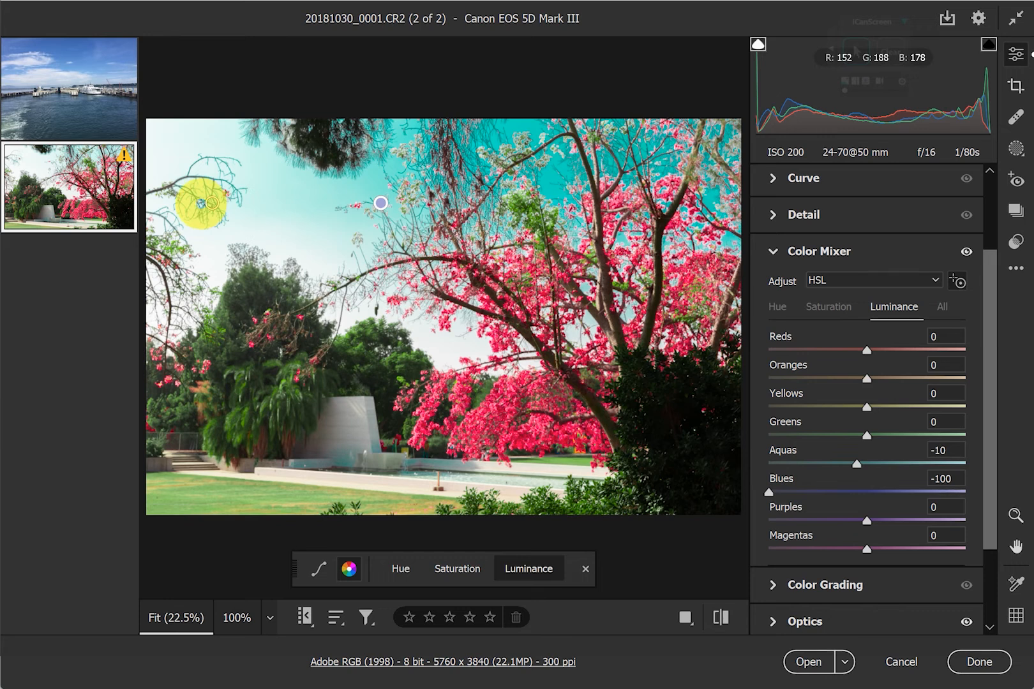
left_click_drag(205, 203, 308, 213)
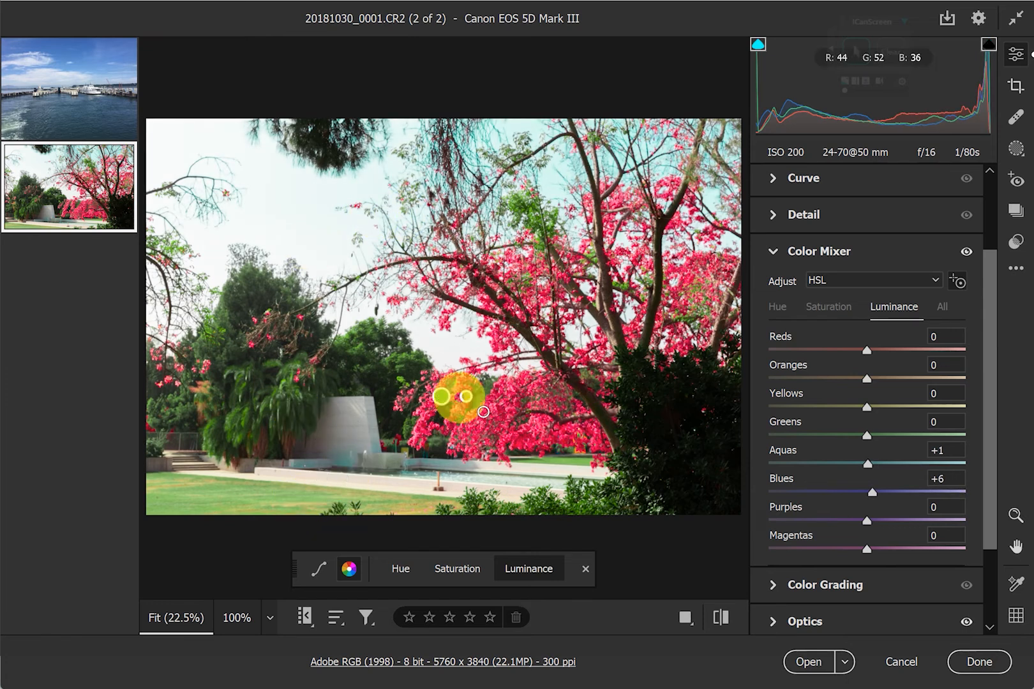
Set the blossoms' luminance to Reds +100 and Oranges +7 and the lawn's to Yellows -19 with targeted adjustment.
left_click(492, 419)
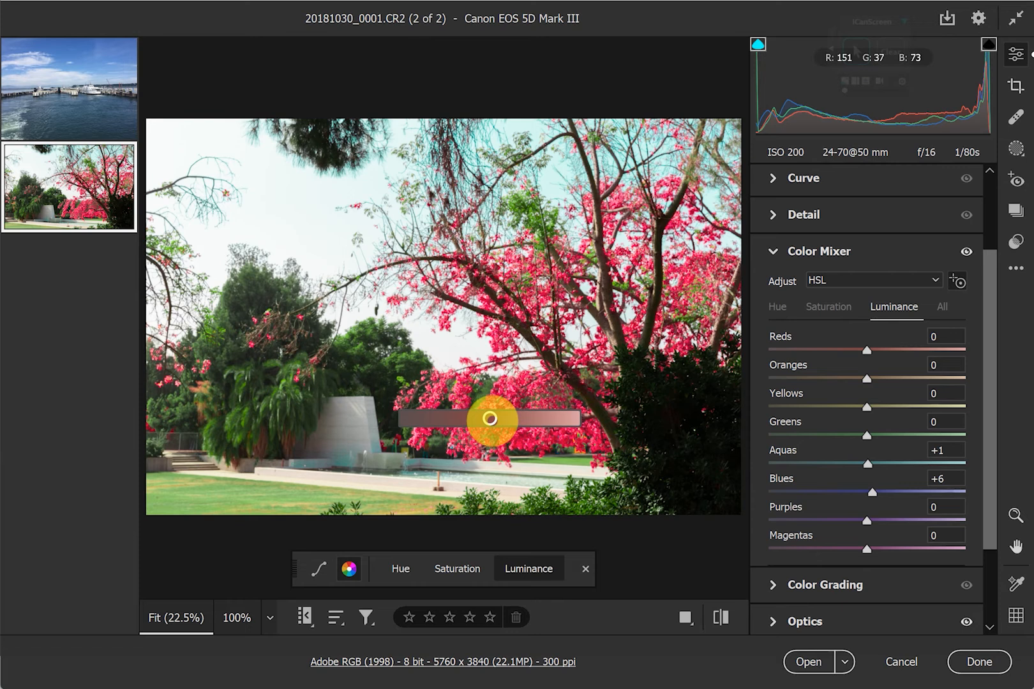
left_click_drag(490, 418, 595, 426)
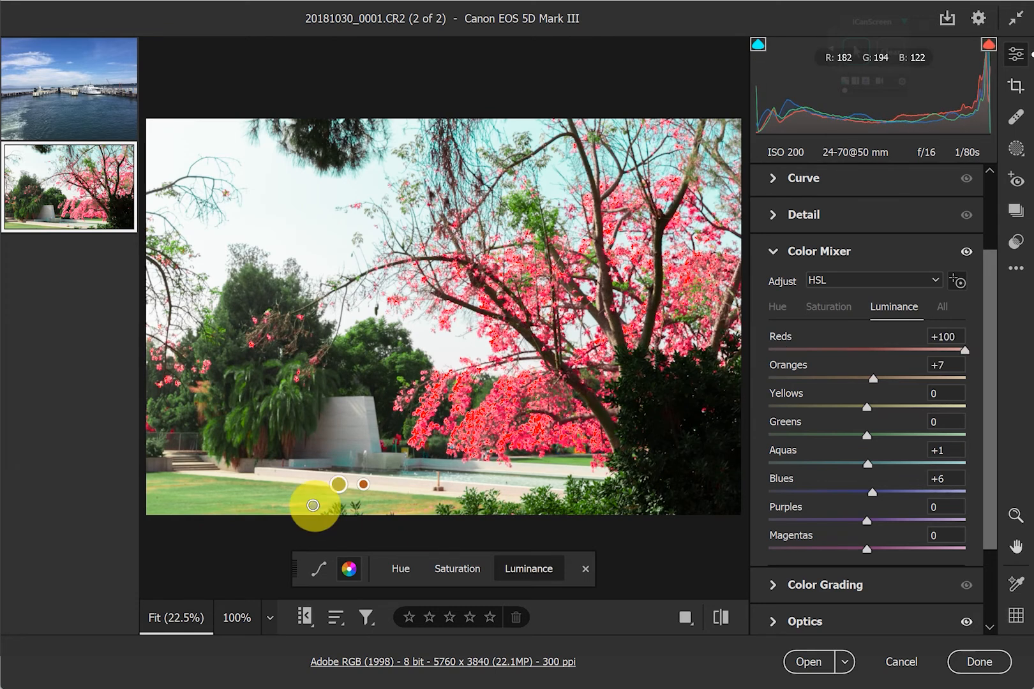
left_click_drag(249, 497, 247, 496)
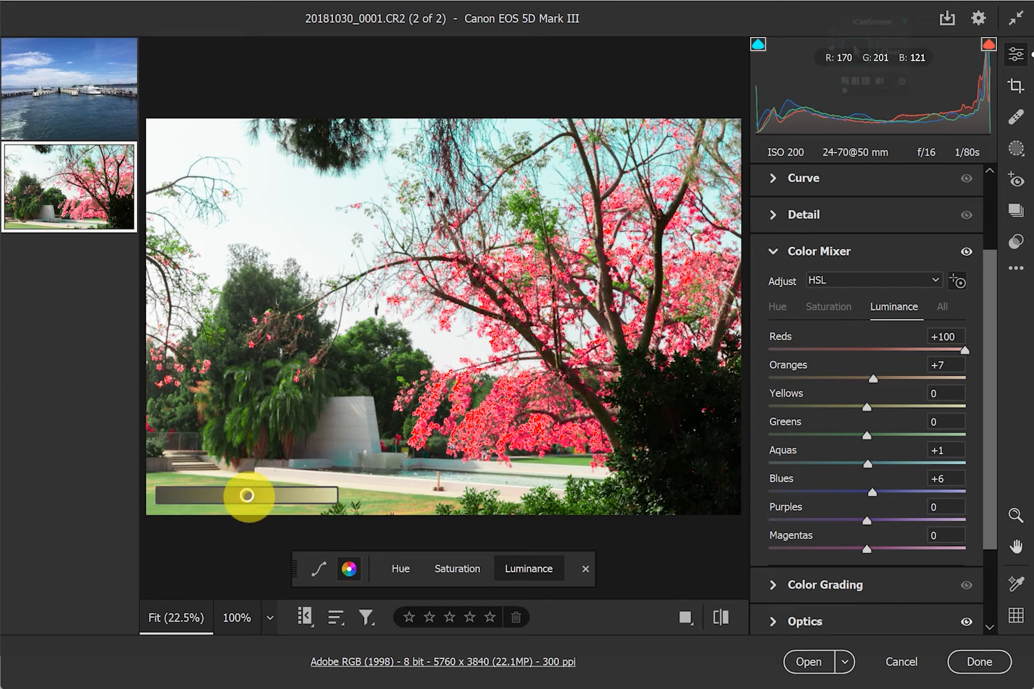
mouse_move(247, 495)
left_mouse_down()
mouse_move(325, 497)
mouse_move(231, 494)
left_mouse_up()
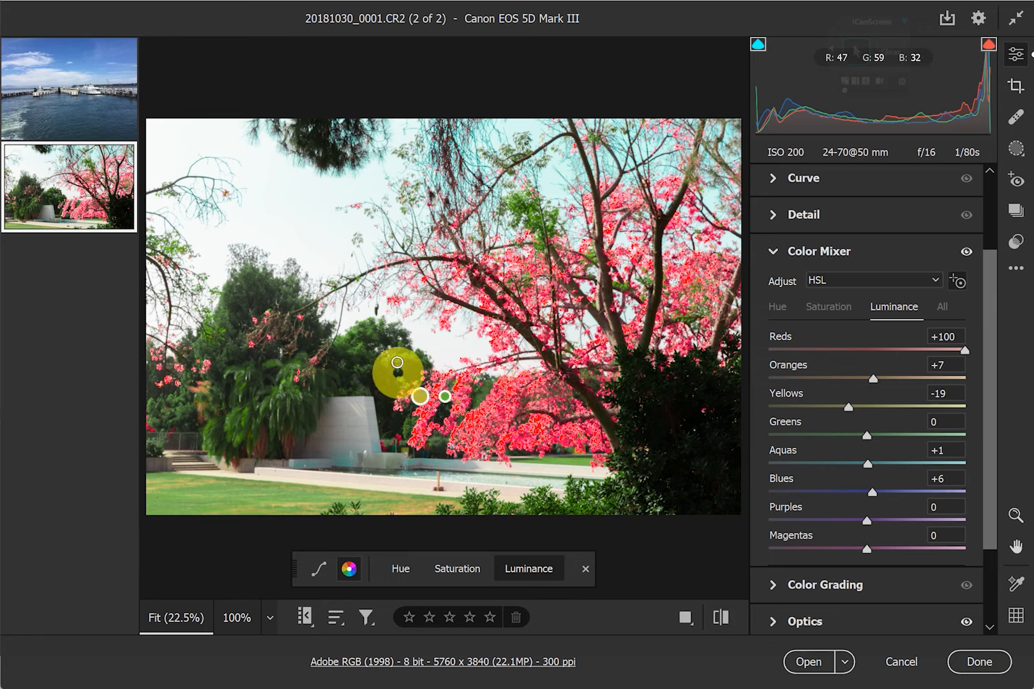
Raise the sky's luminance to Aquas +11 and Blues +100 with targeted adjustment.
left_click_drag(295, 204, 380, 204)
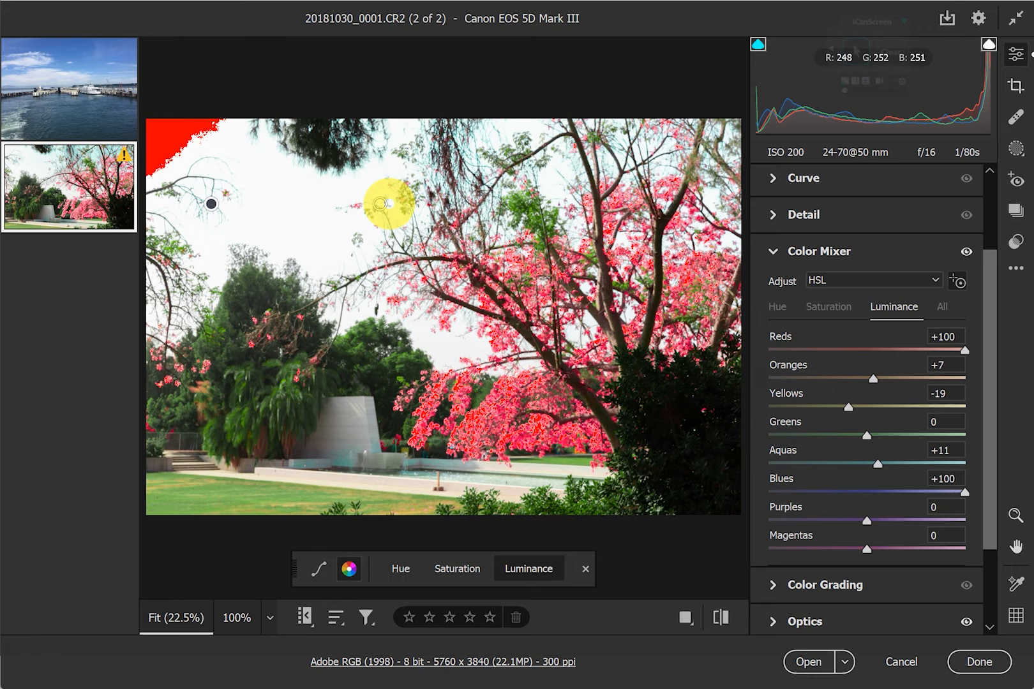
left_click_drag(388, 204, 388, 203)
left_click(389, 203)
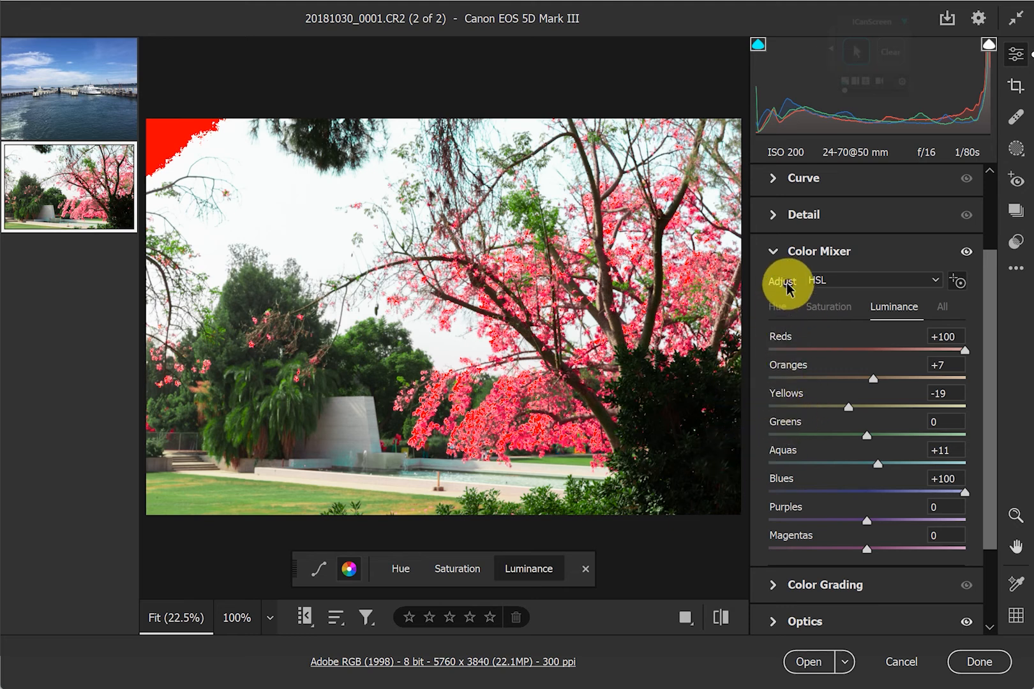
Review the Color Mixer's Hue, Saturation and Luminance settings for the recoloured photo.
left_click(785, 310)
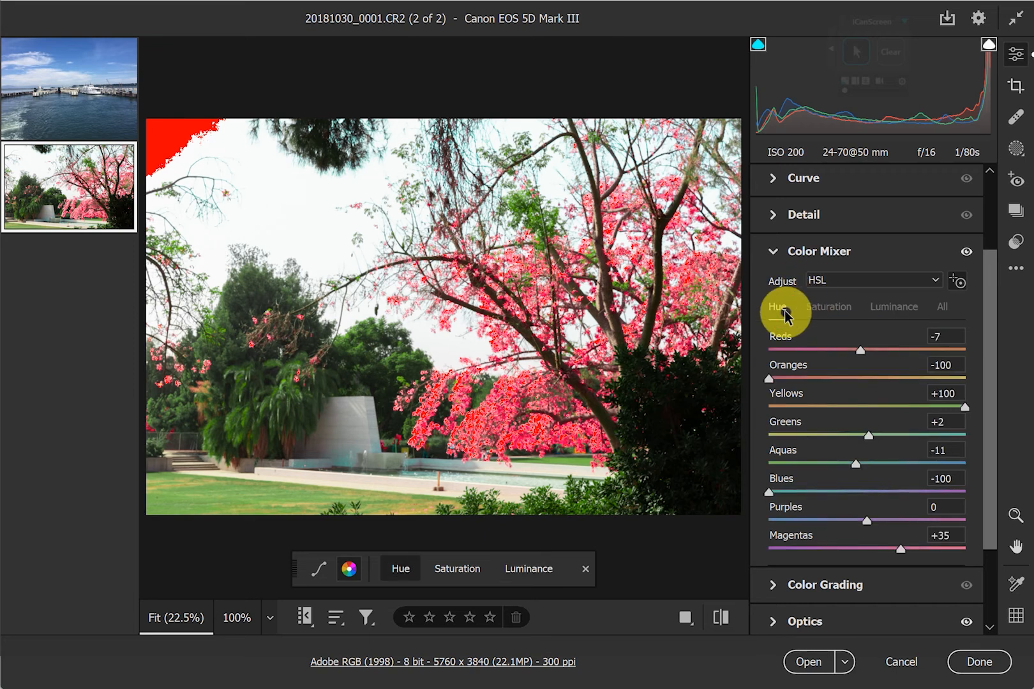
left_click(829, 310)
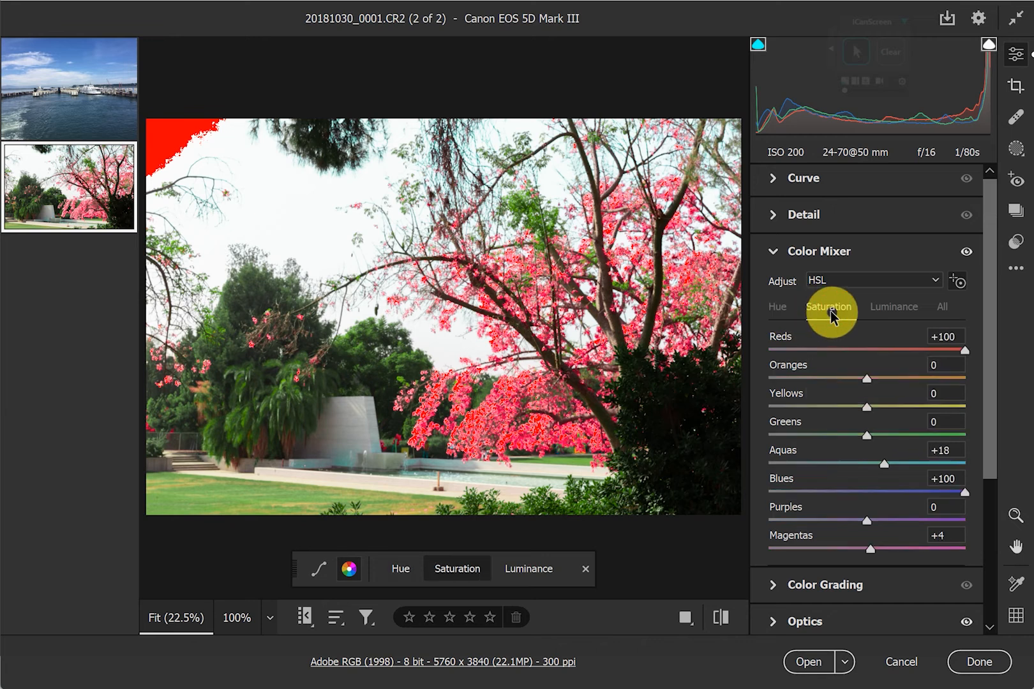
left_click(892, 313)
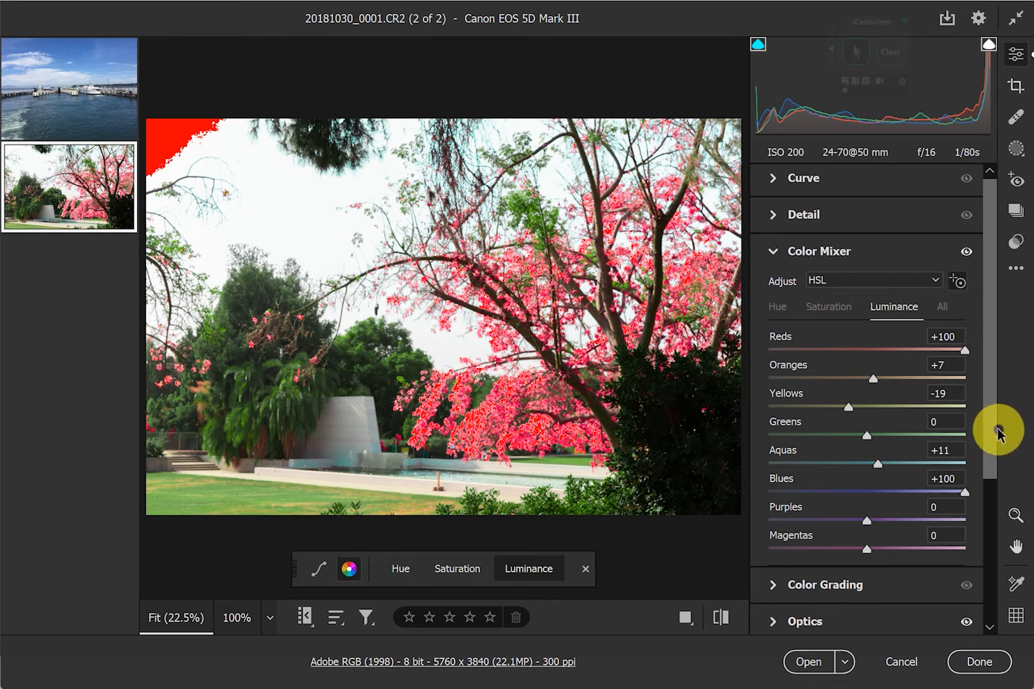
scroll(992, 431, "up", 3)
left_click_drag(992, 429, 993, 371)
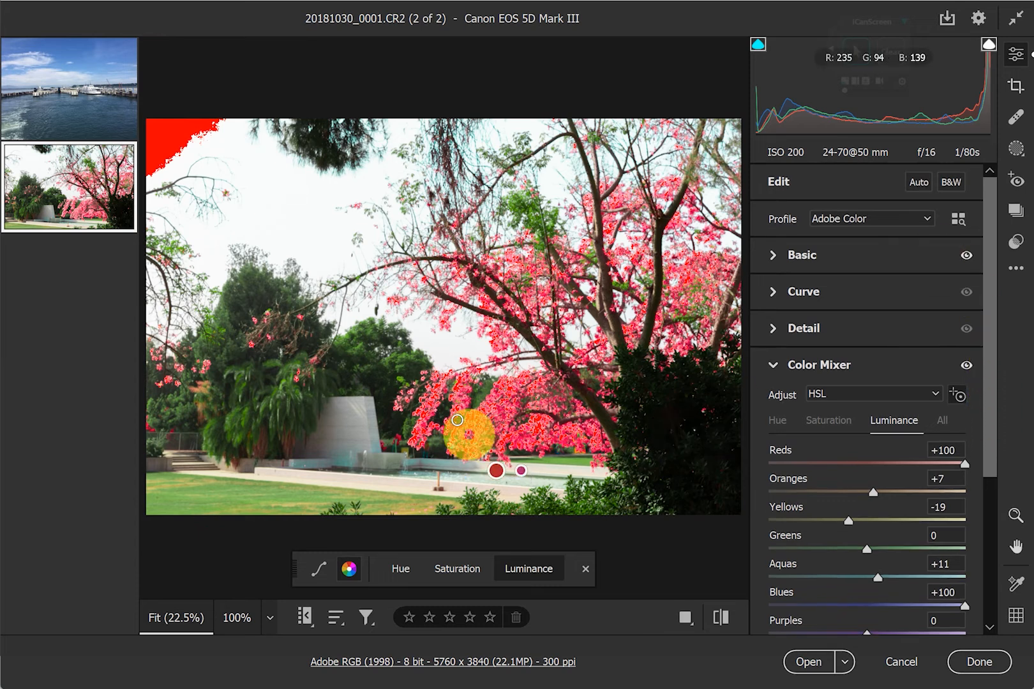
Reset the raw photo's edits to the default settings and collapse the Color Mixer.
left_click(1017, 272)
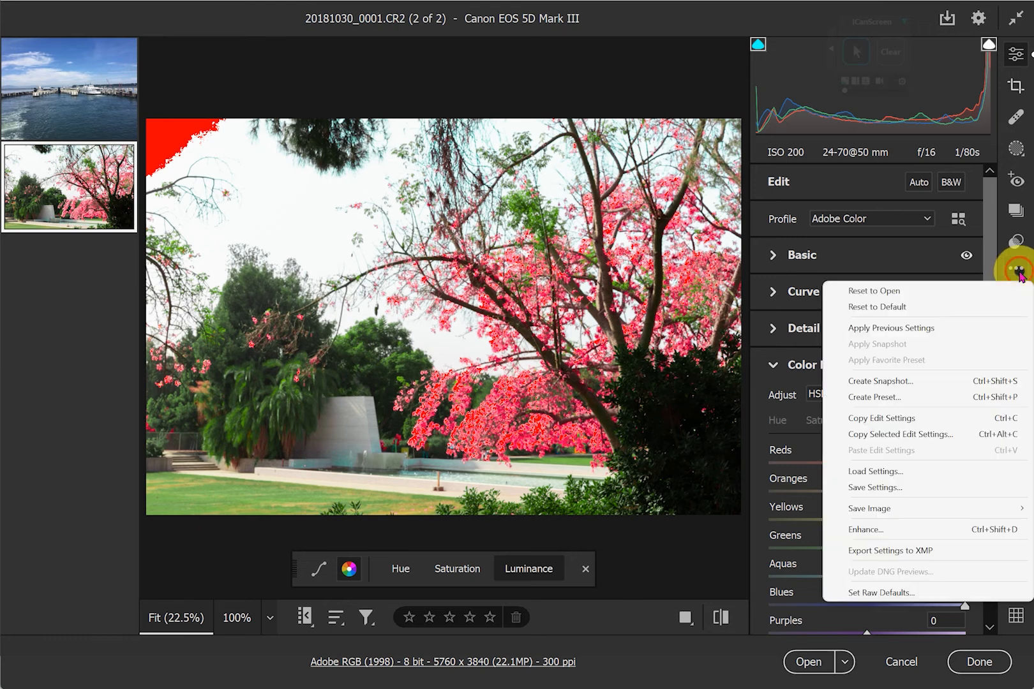
left_click(906, 308)
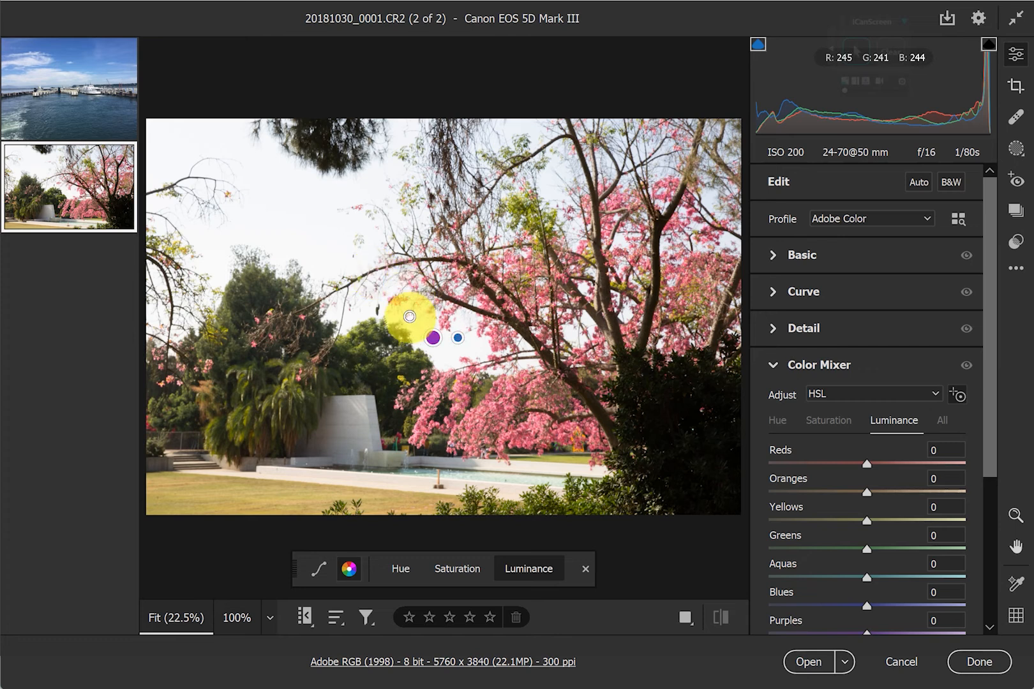
left_click(410, 320)
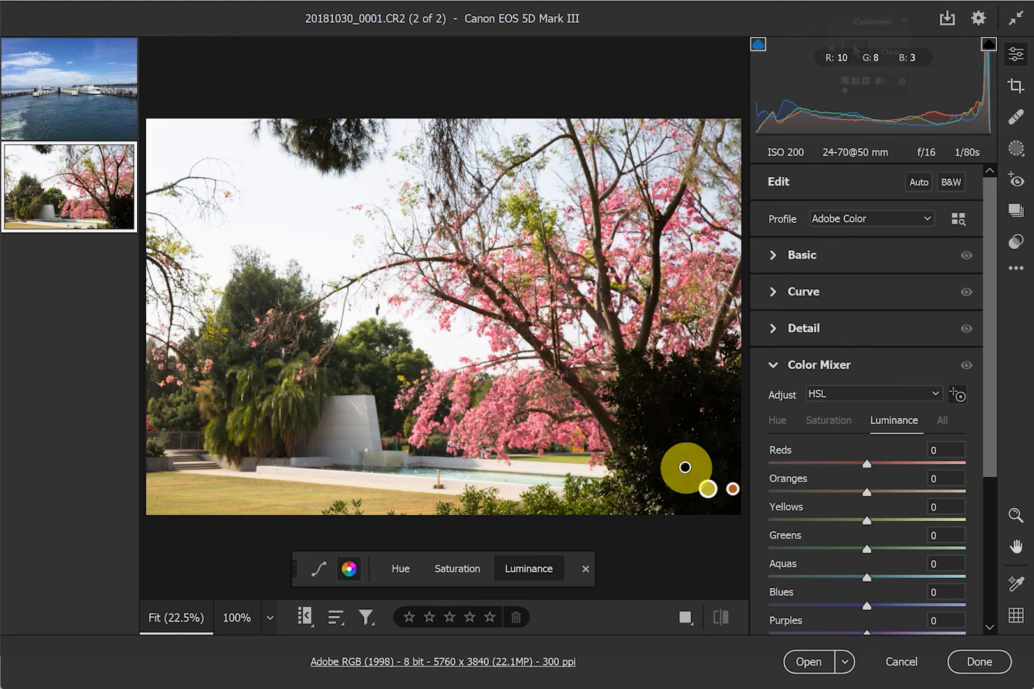
left_click(1014, 271)
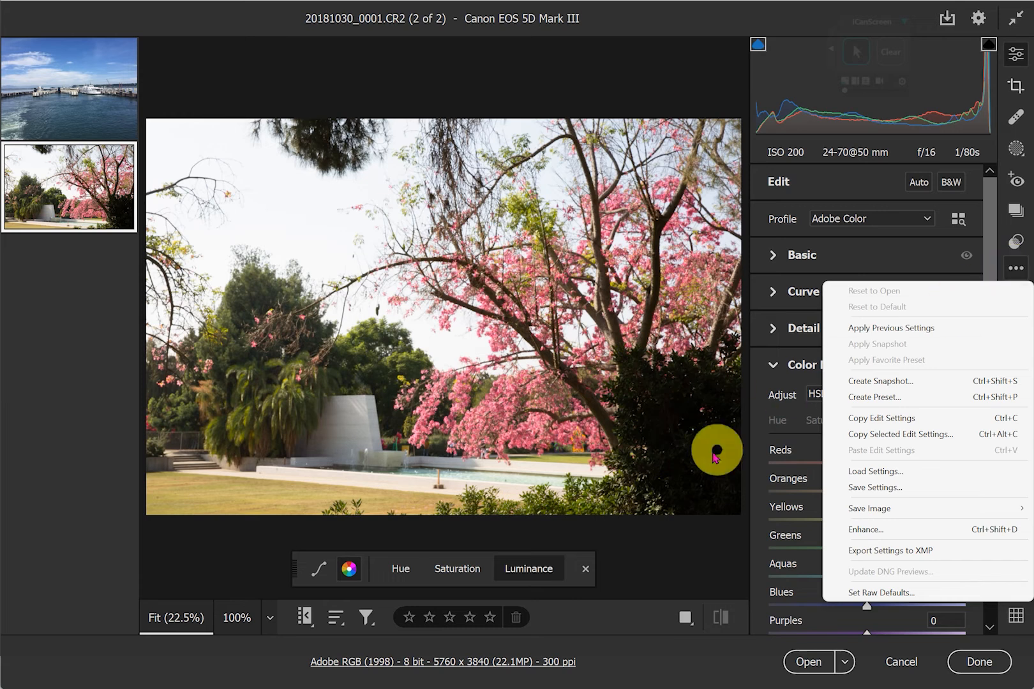
left_click(60, 492)
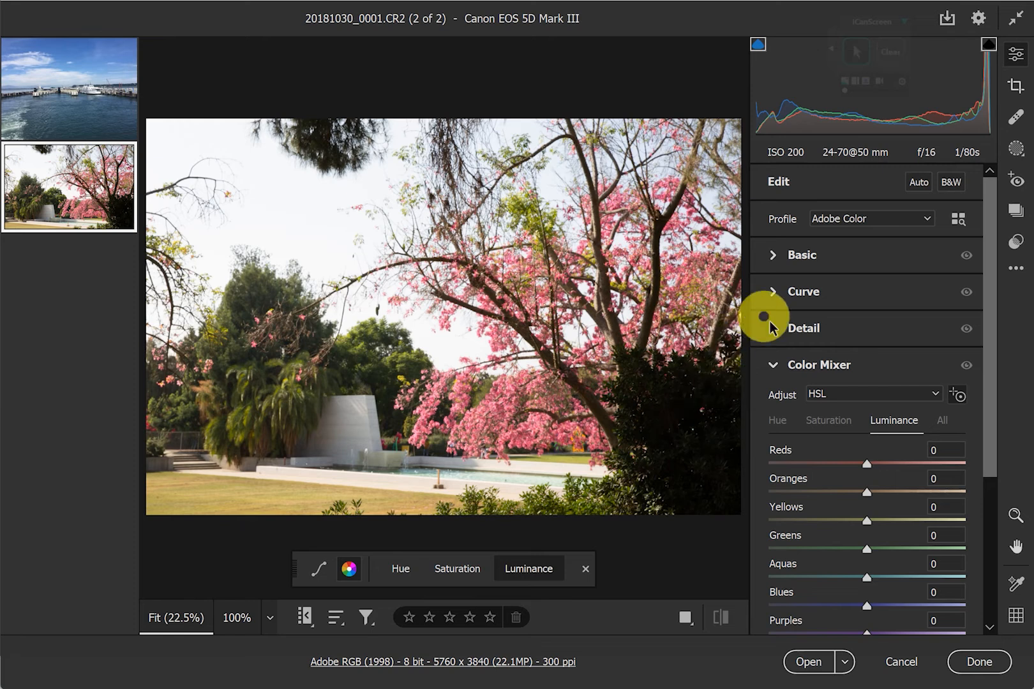
left_click(778, 370)
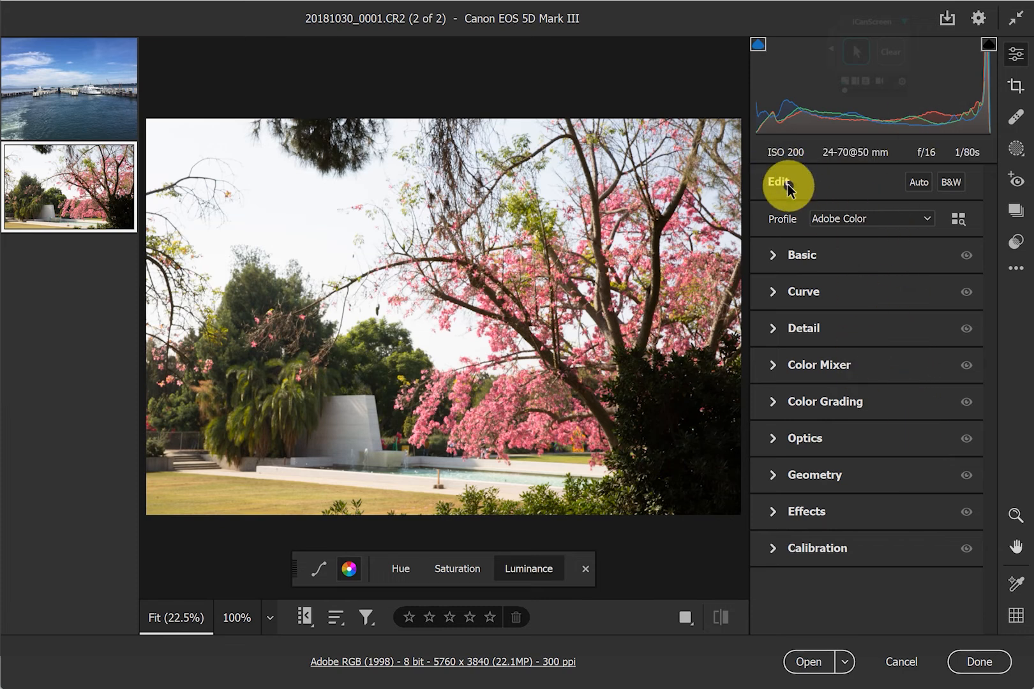
left_click(1016, 58)
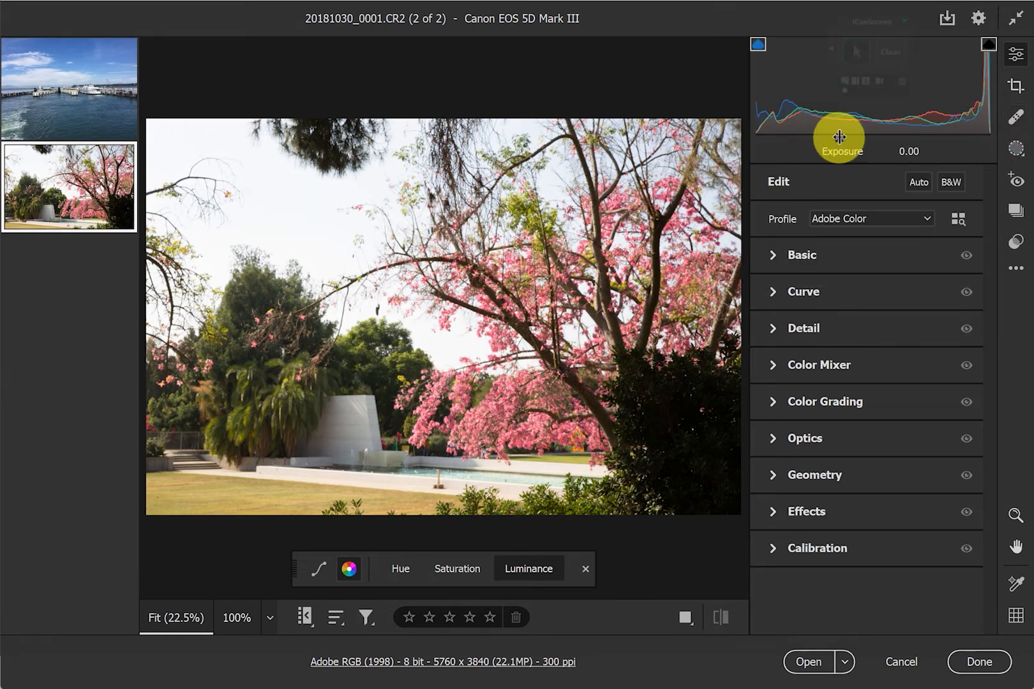
Activate the Heal tool and set its brush to Size 12 and Feather 56.
left_click(1019, 123)
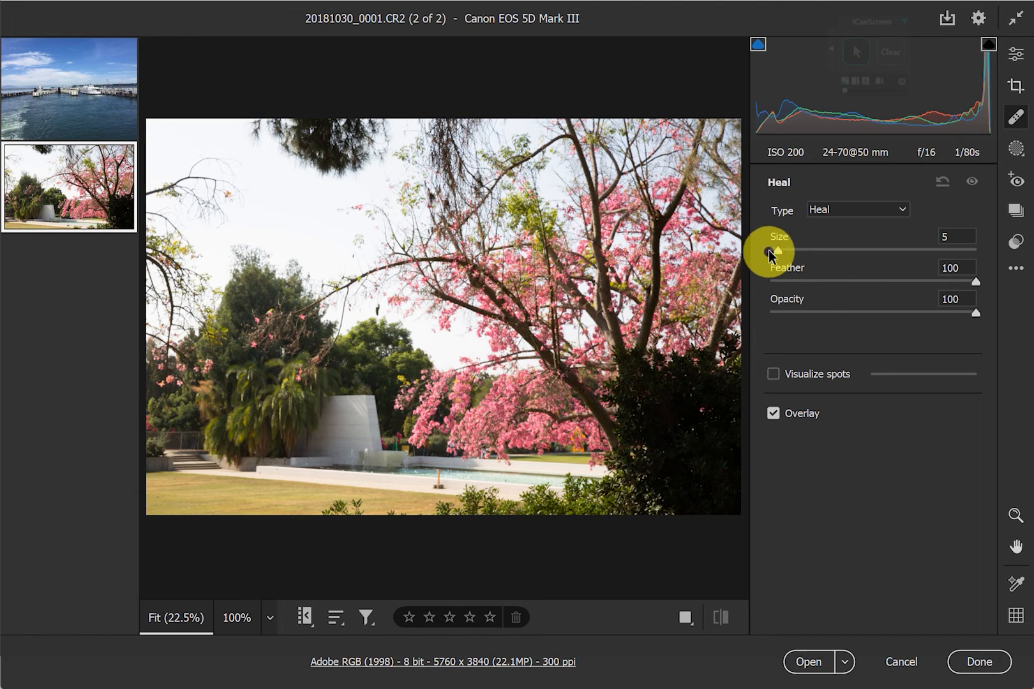
left_click_drag(779, 254, 781, 254)
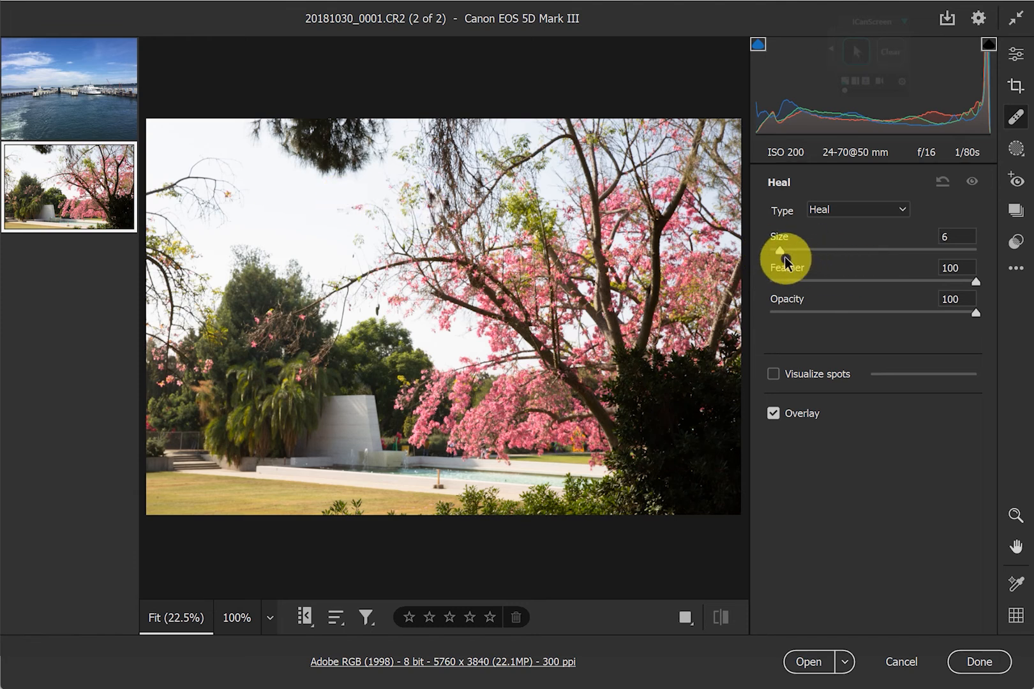
left_click_drag(780, 254, 861, 254)
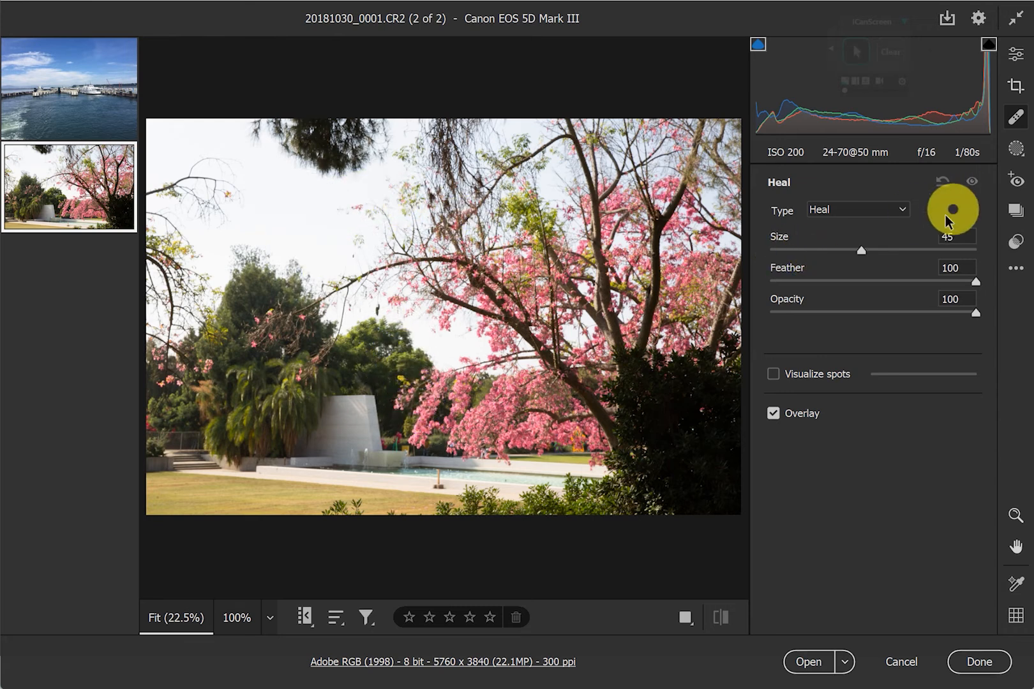
left_click_drag(860, 256, 784, 255)
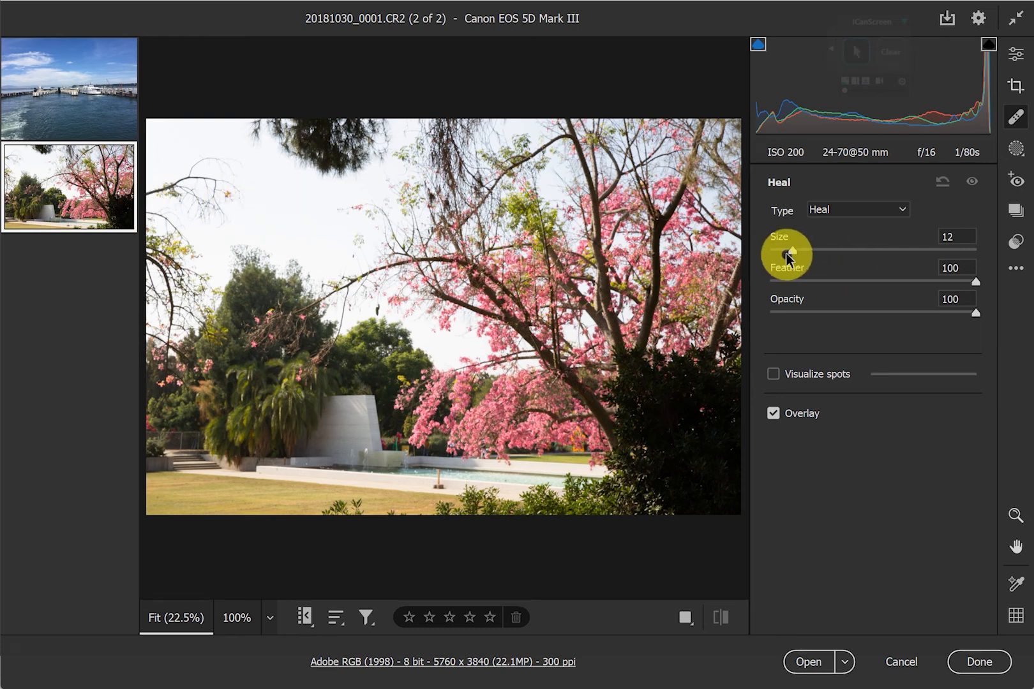
left_click_drag(793, 255, 839, 254)
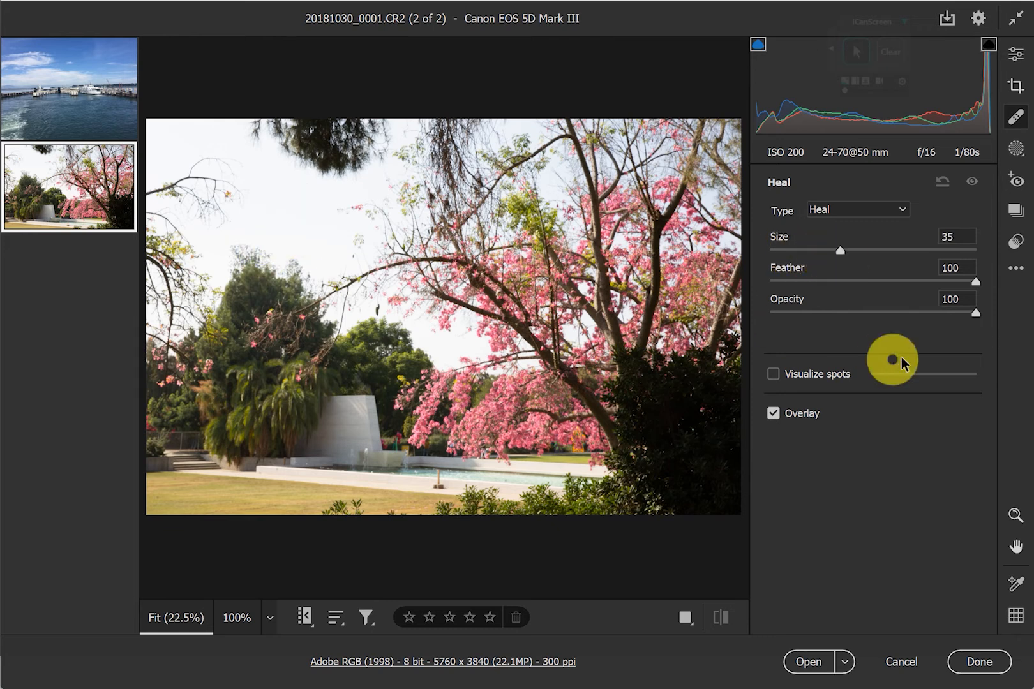
left_click_drag(977, 283, 886, 283)
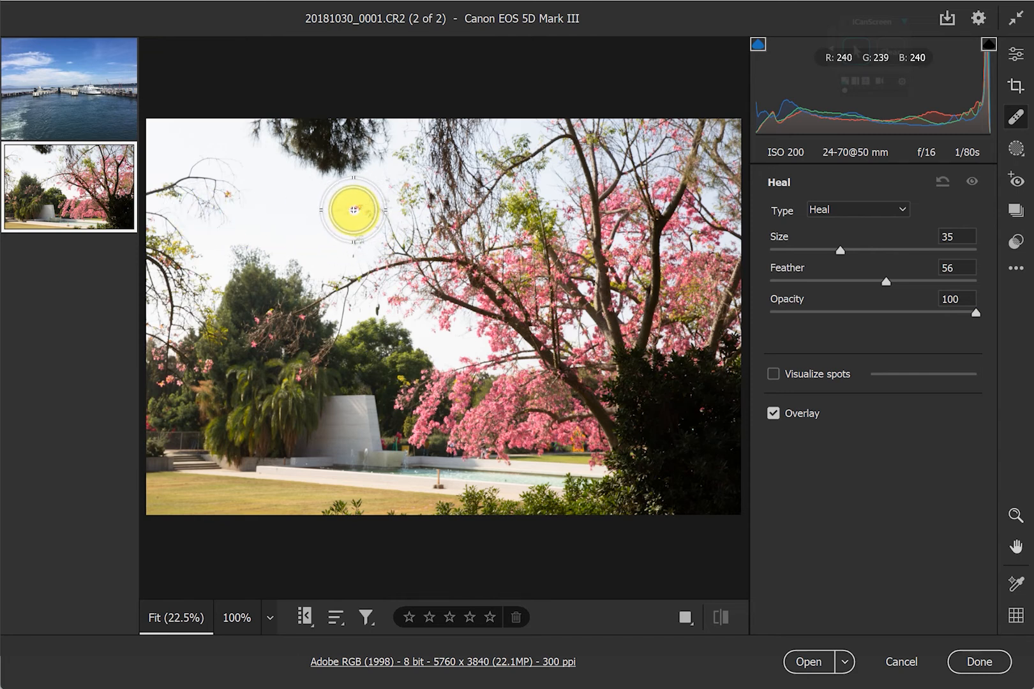
left_click_drag(842, 253, 793, 252)
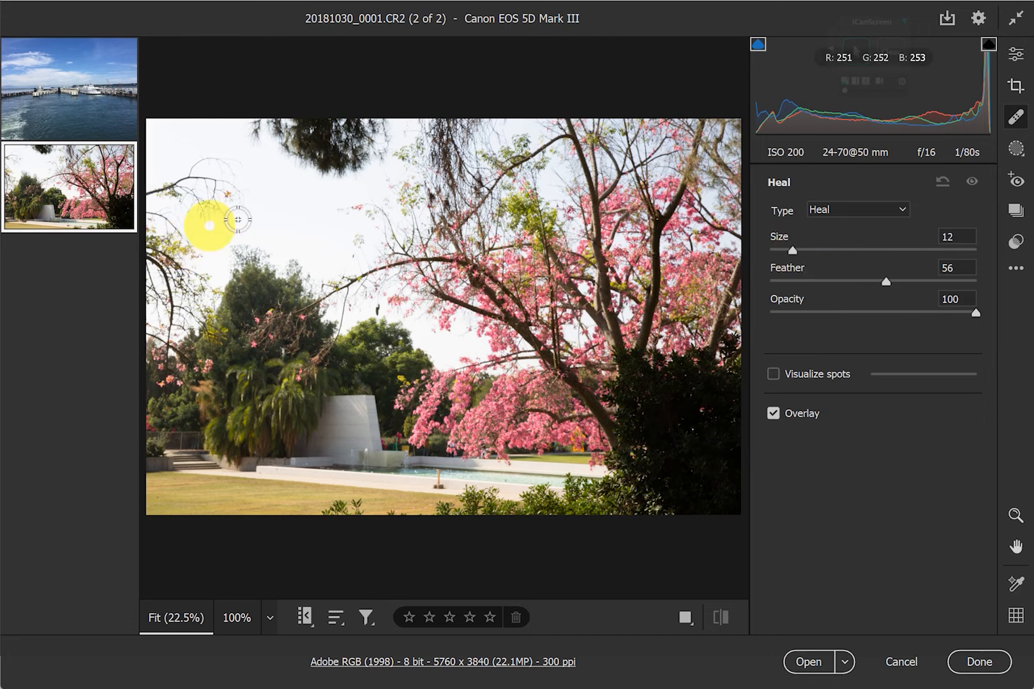
Heal the stray blossoms in the open sky beside the tree and move the sampling source to clear sky on their left.
left_click(355, 209)
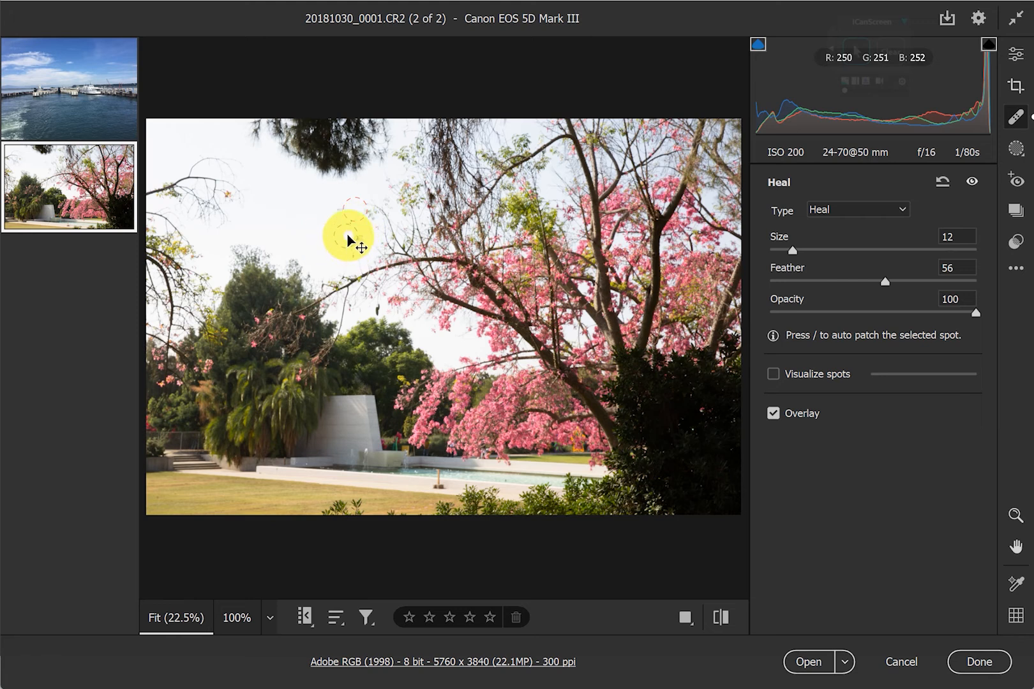
left_click_drag(347, 239, 359, 209)
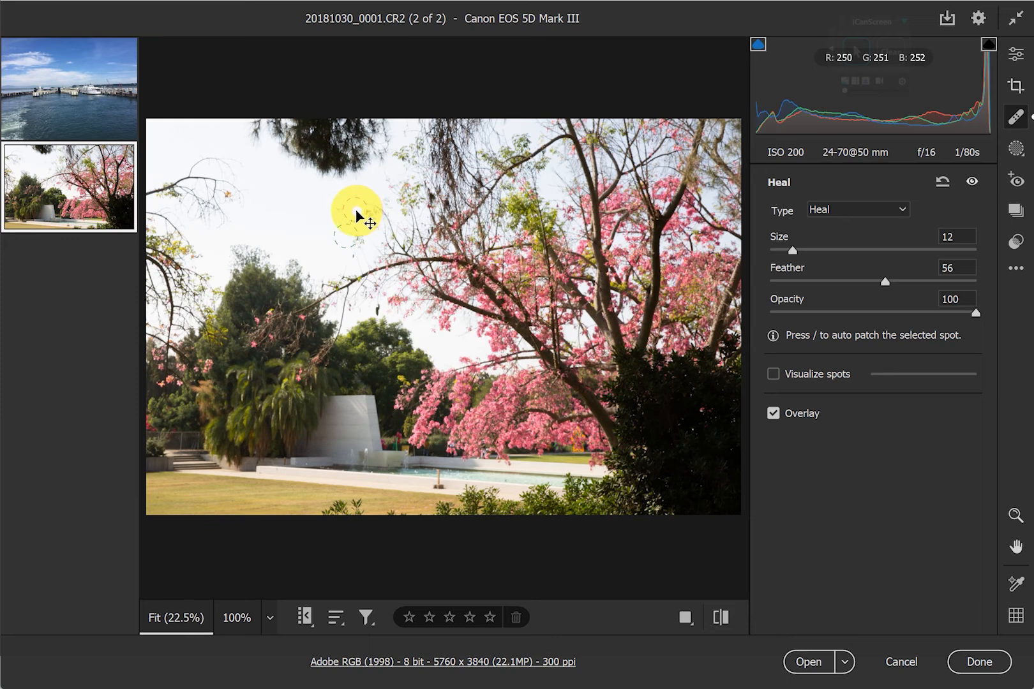
left_click_drag(356, 210, 343, 245)
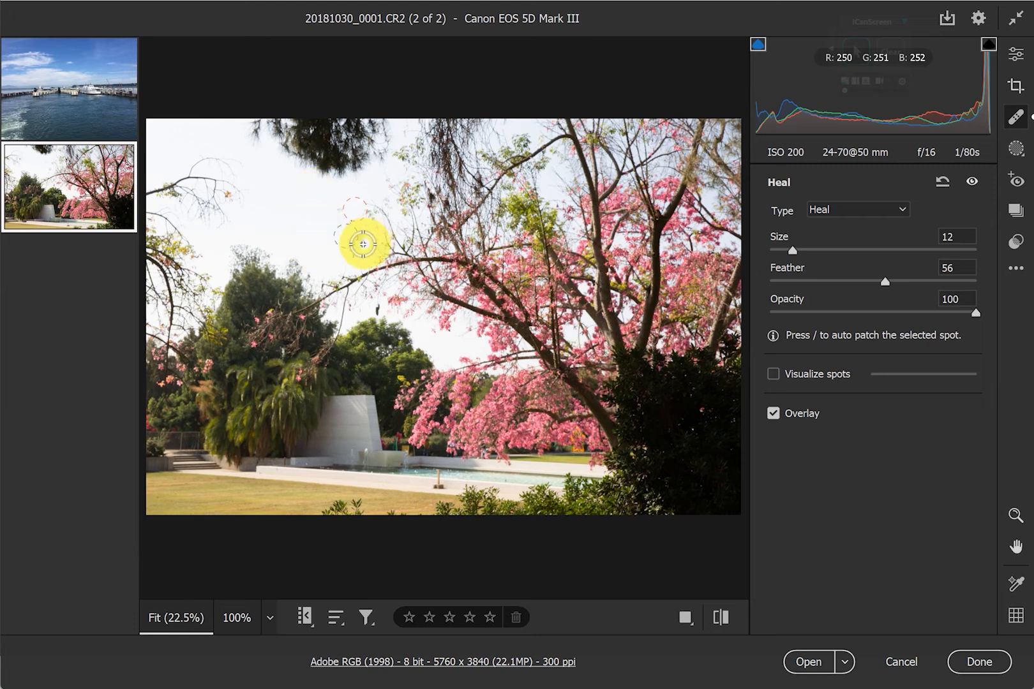
left_click_drag(344, 239, 359, 213)
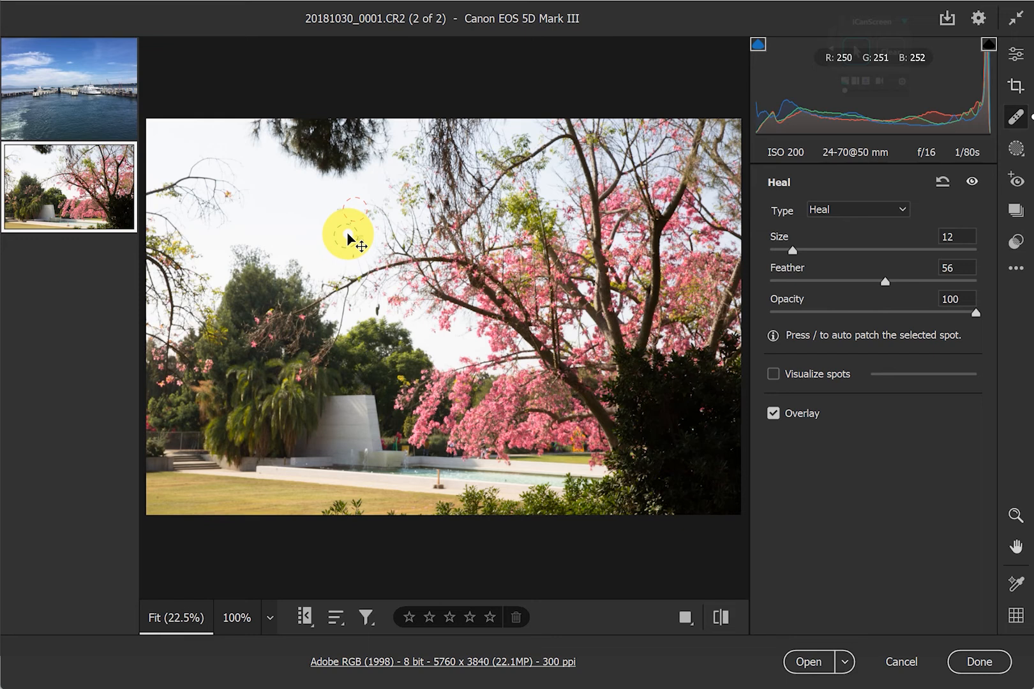
mouse_move(348, 237)
left_mouse_down()
mouse_move(293, 213)
mouse_move(274, 186)
mouse_move(296, 199)
left_mouse_up()
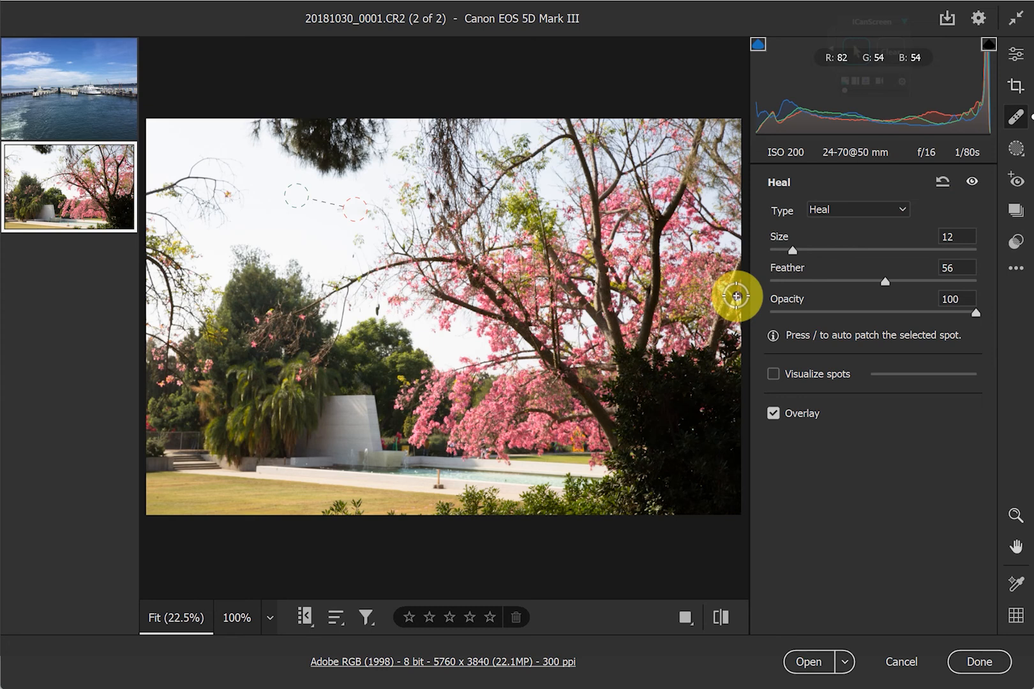
Undo the sky healing and the preceding reset, and reset the photo to the default settings again.
key("ctrl+z")
key("ctrl+z")
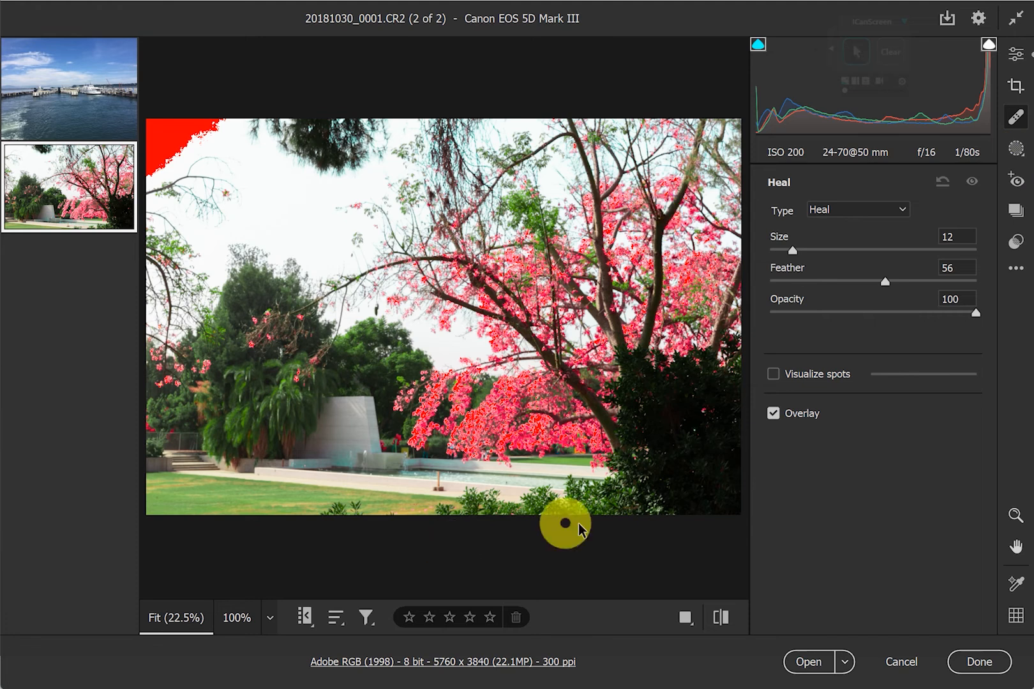
left_click(1016, 269)
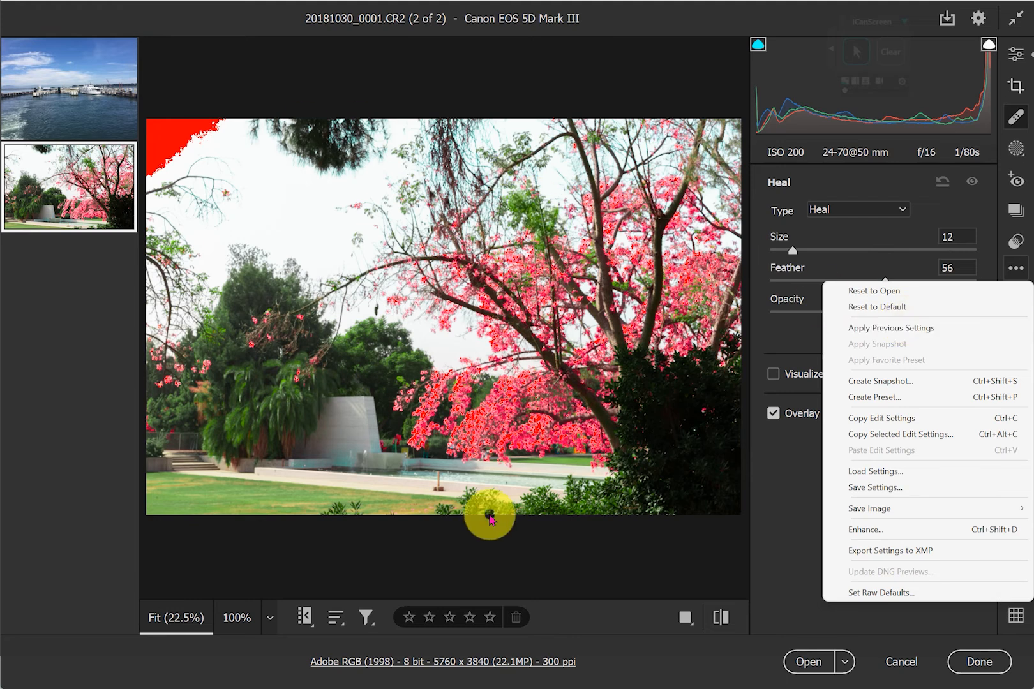
left_click(901, 307)
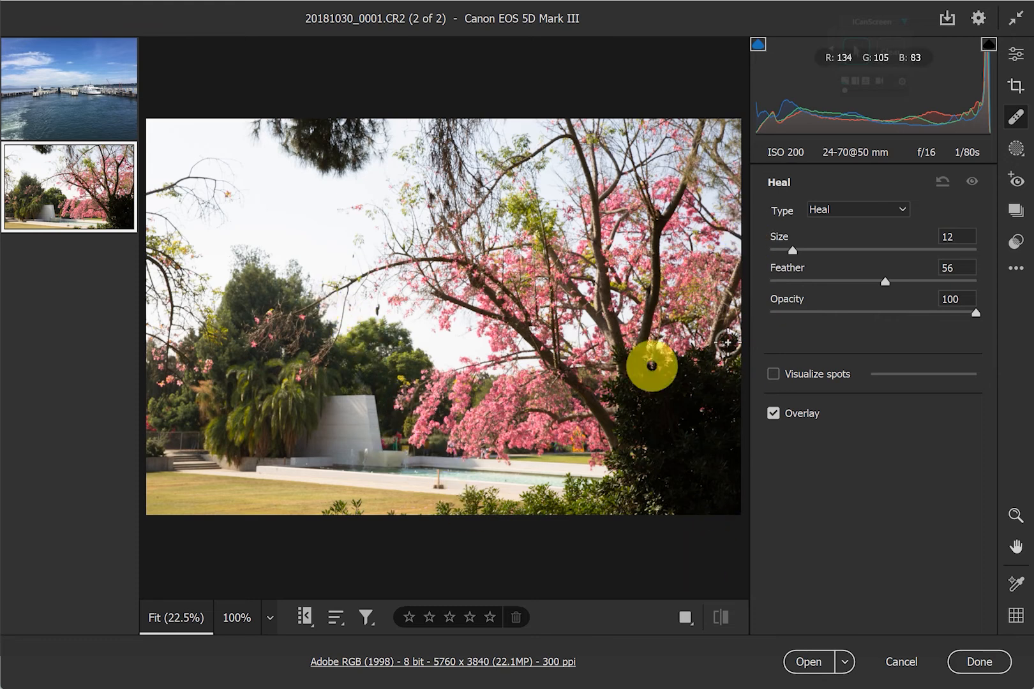
Create a Select Sky mask on the raw photo and set the mask overlay color to green.
left_click(1018, 152)
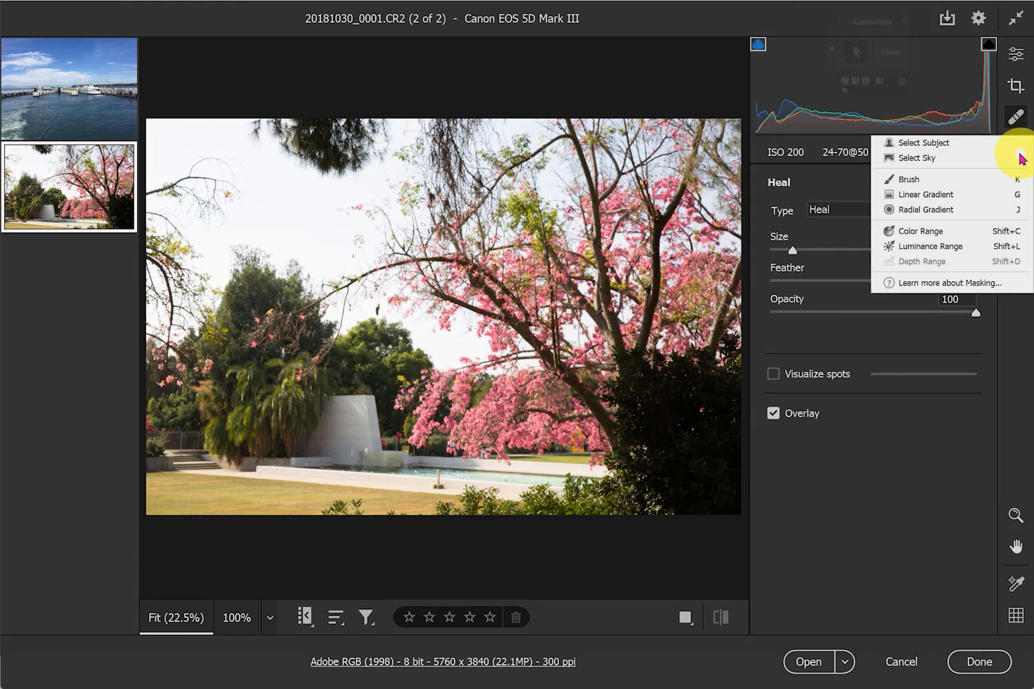
left_click(1019, 155)
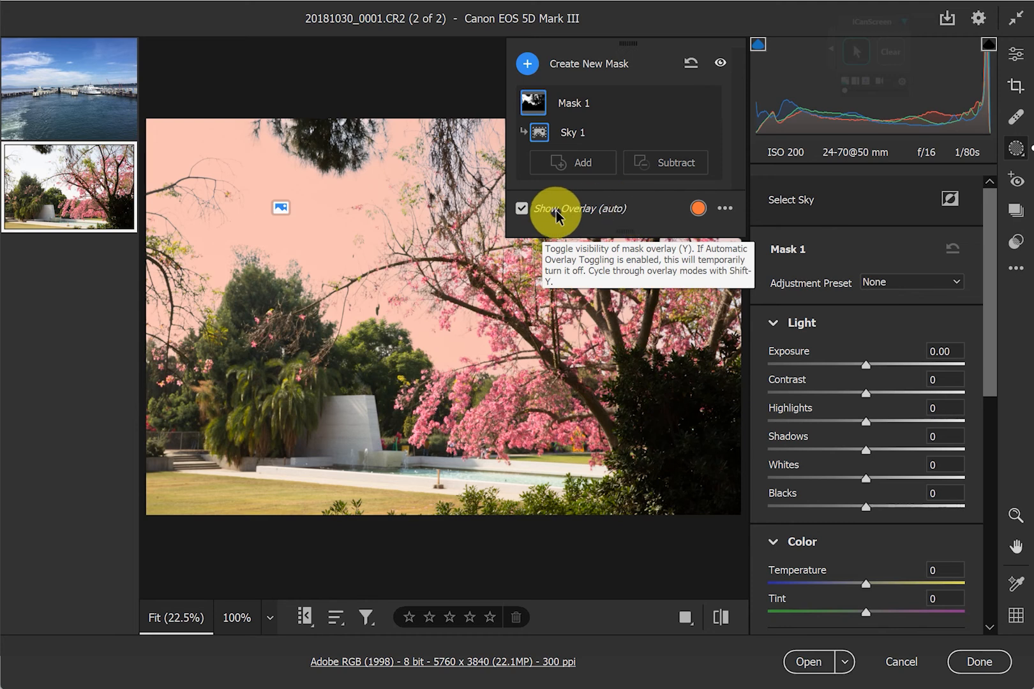
left_click(699, 209)
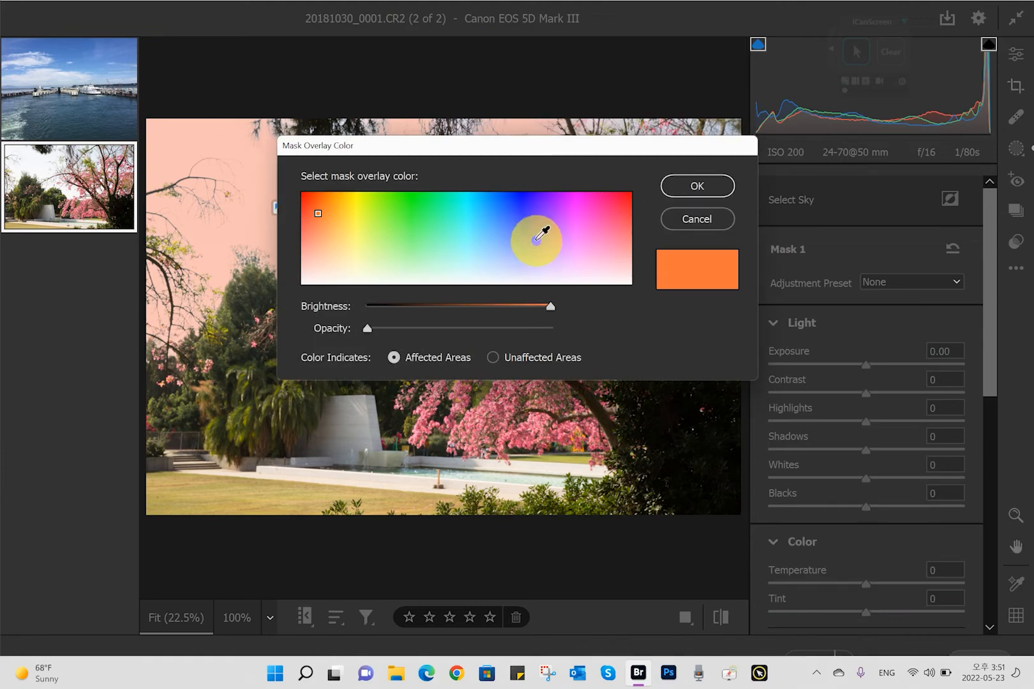
left_click(425, 217)
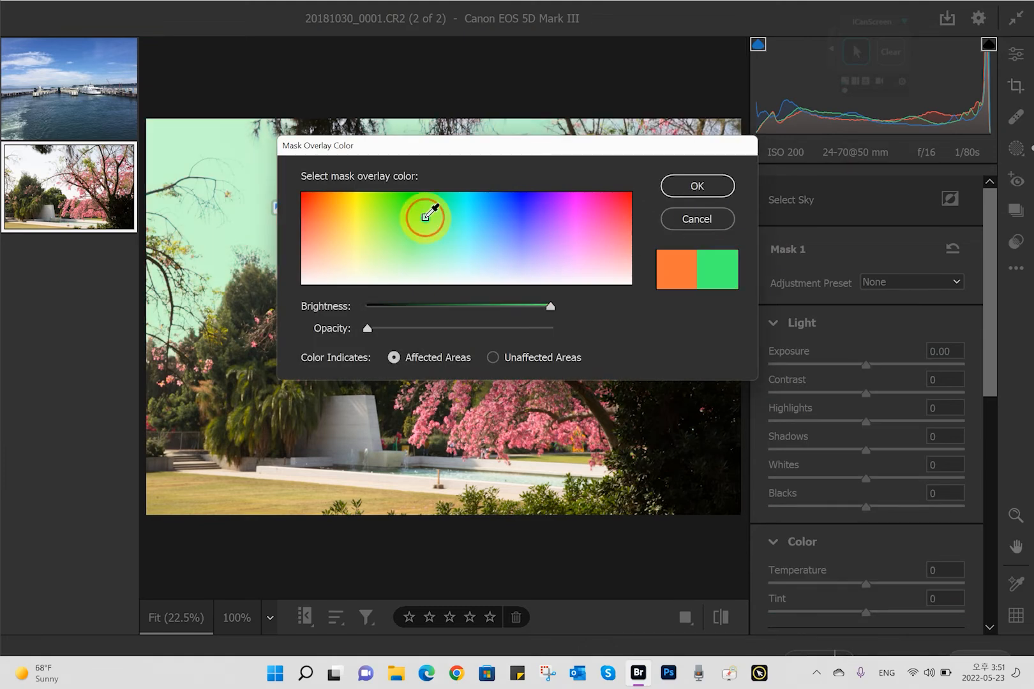
left_click(706, 191)
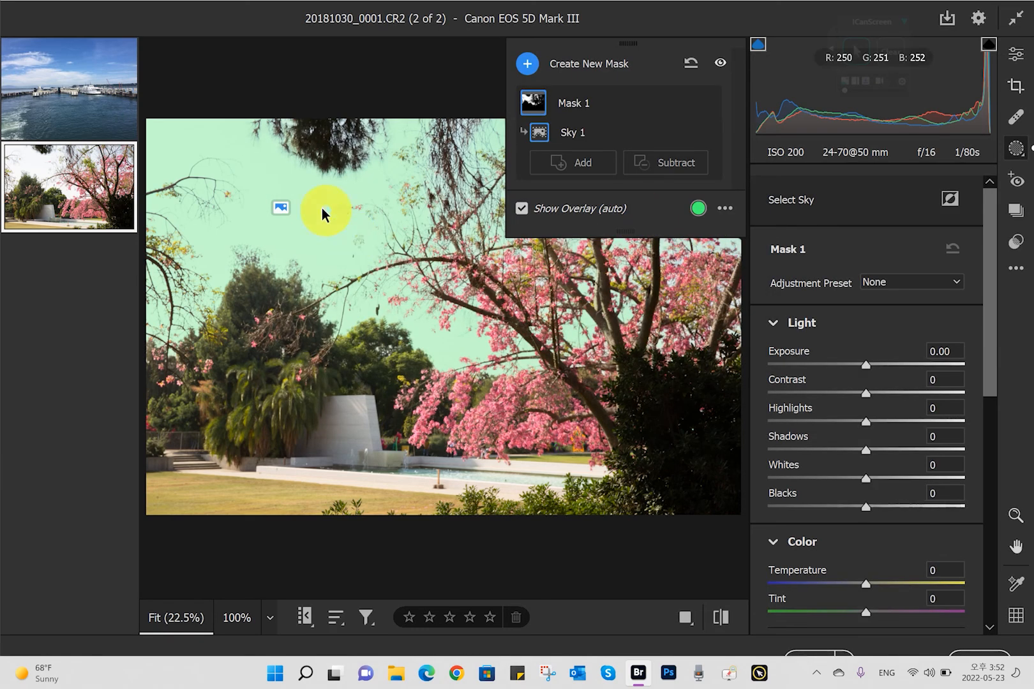
Change the sky mask's overlay color to pink.
left_click(702, 213)
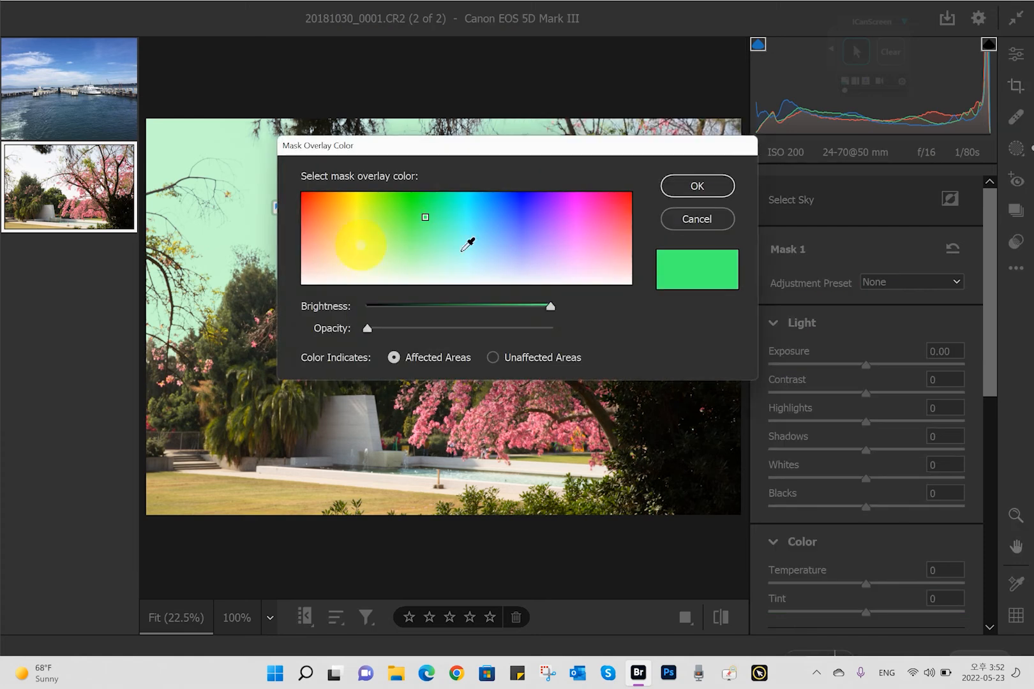
left_click(611, 235)
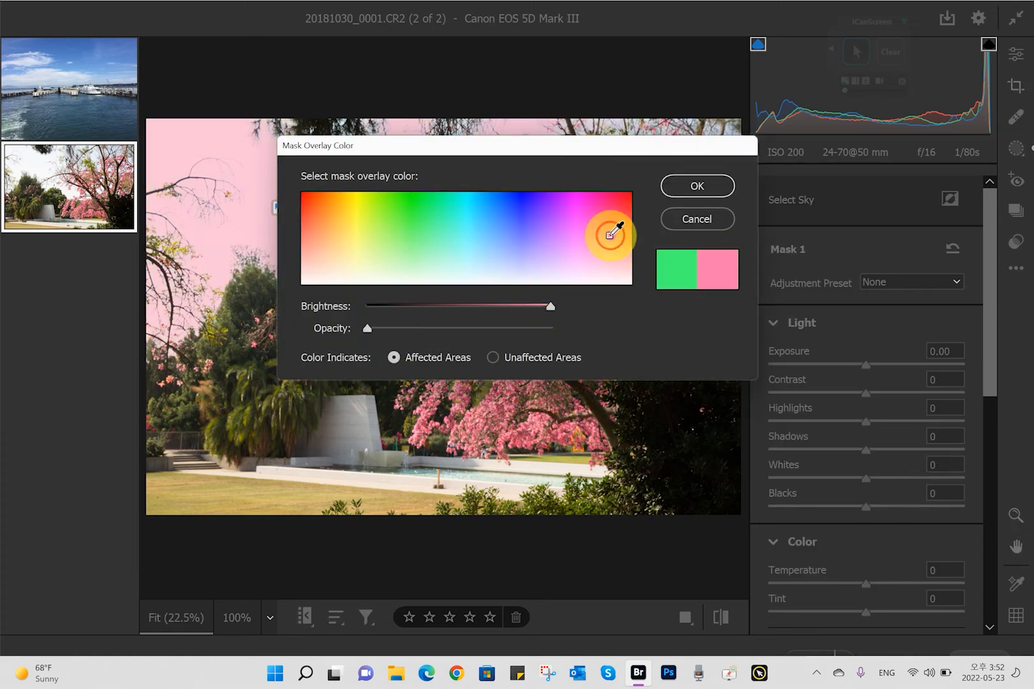
left_click(709, 188)
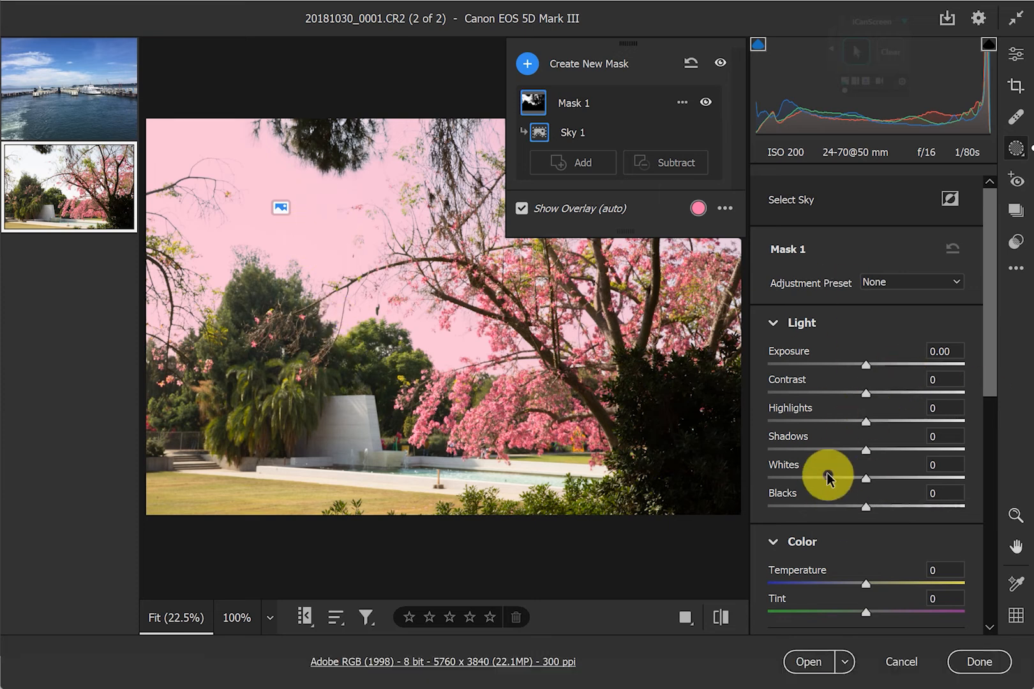
Darken the masked sky by setting Exposure to -2.15 and raise its Contrast to +26.
left_click_drag(991, 335, 992, 378)
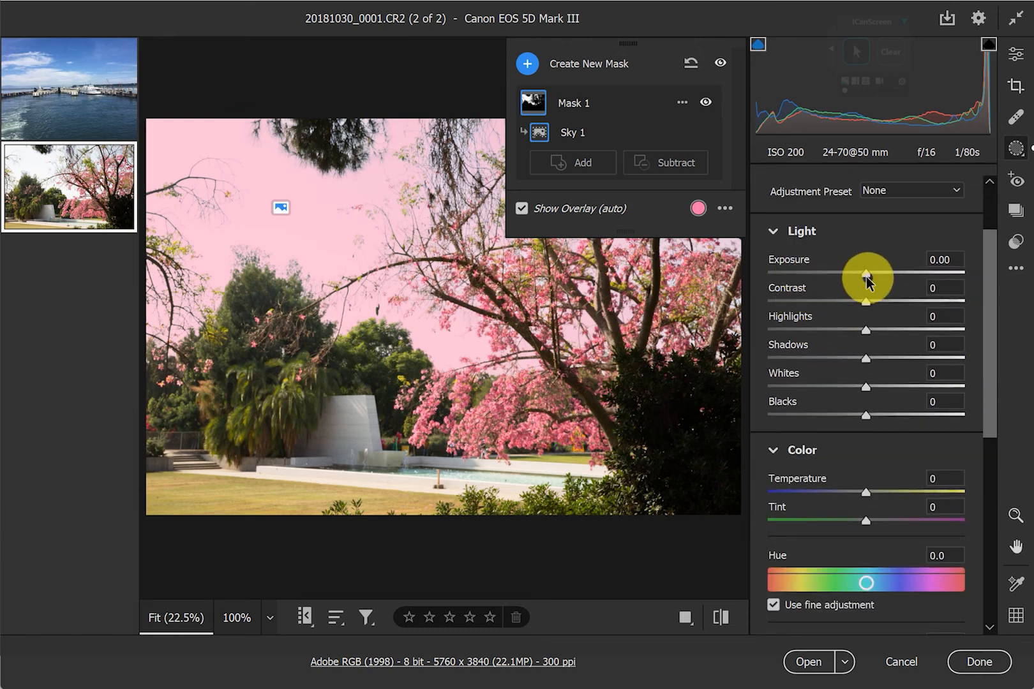
left_click_drag(867, 273, 813, 276)
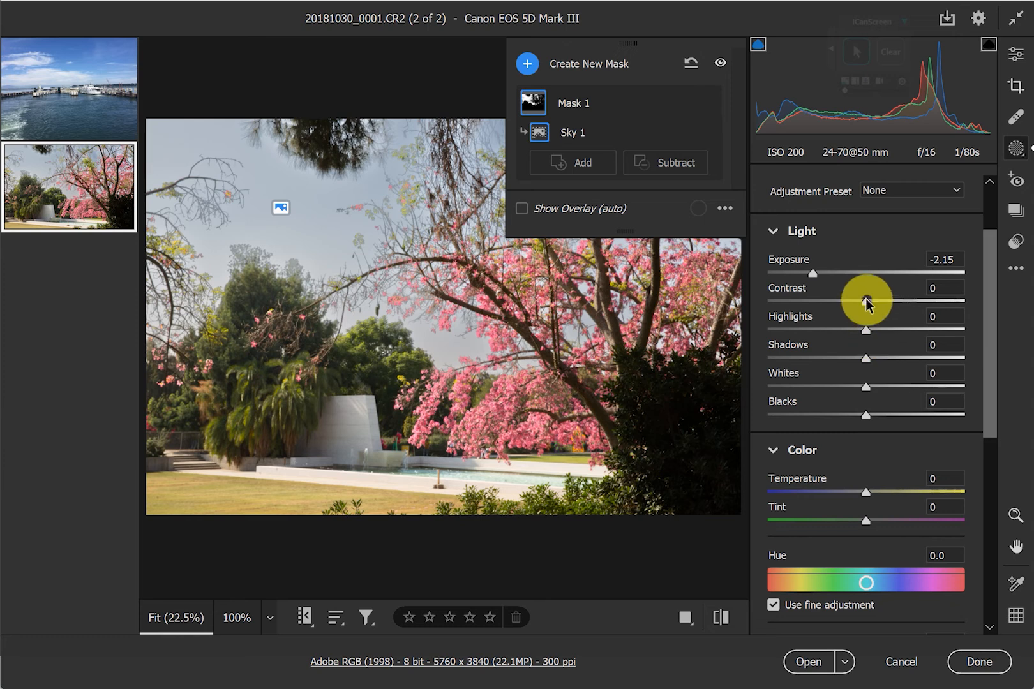
left_click_drag(868, 303, 892, 302)
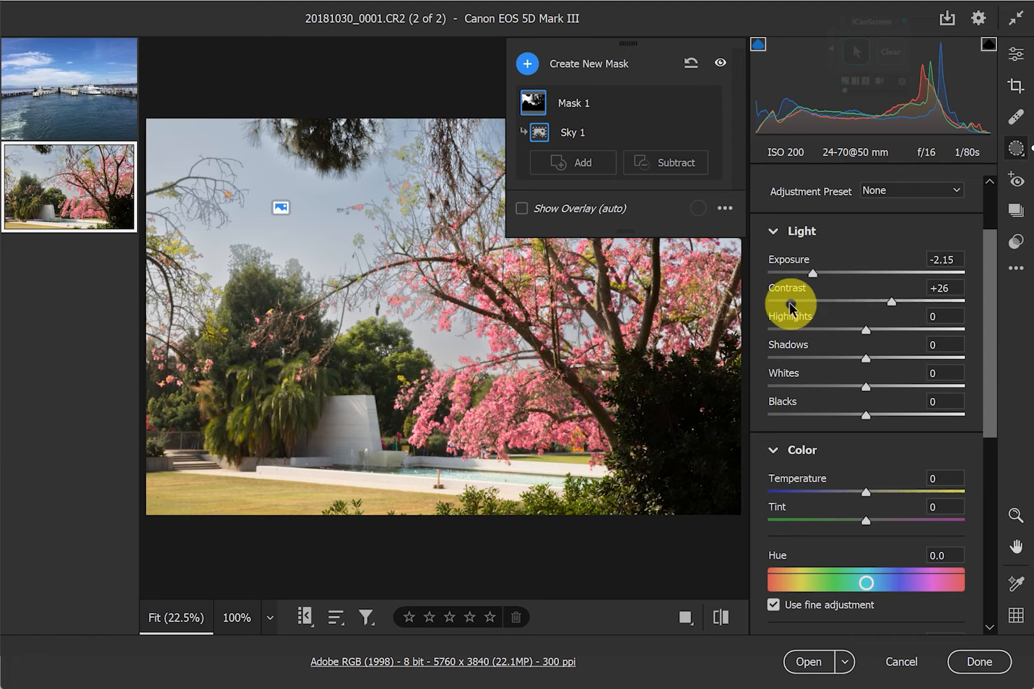
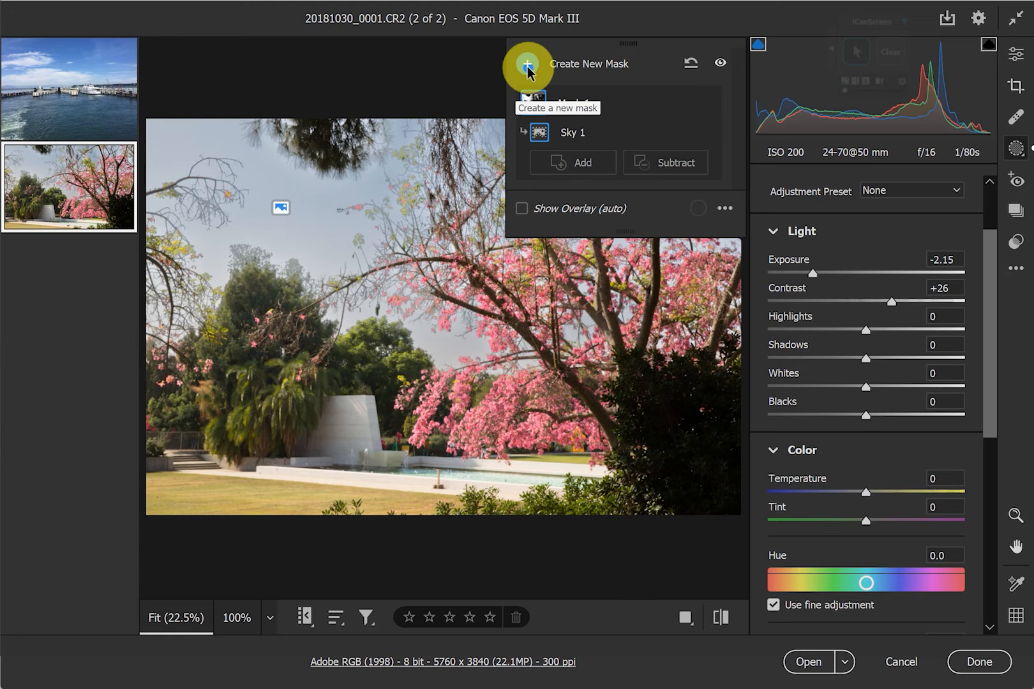
Add a second Select Sky mask inverted to cover the landscape, and set its Exposure to -0.85.
left_click(527, 66)
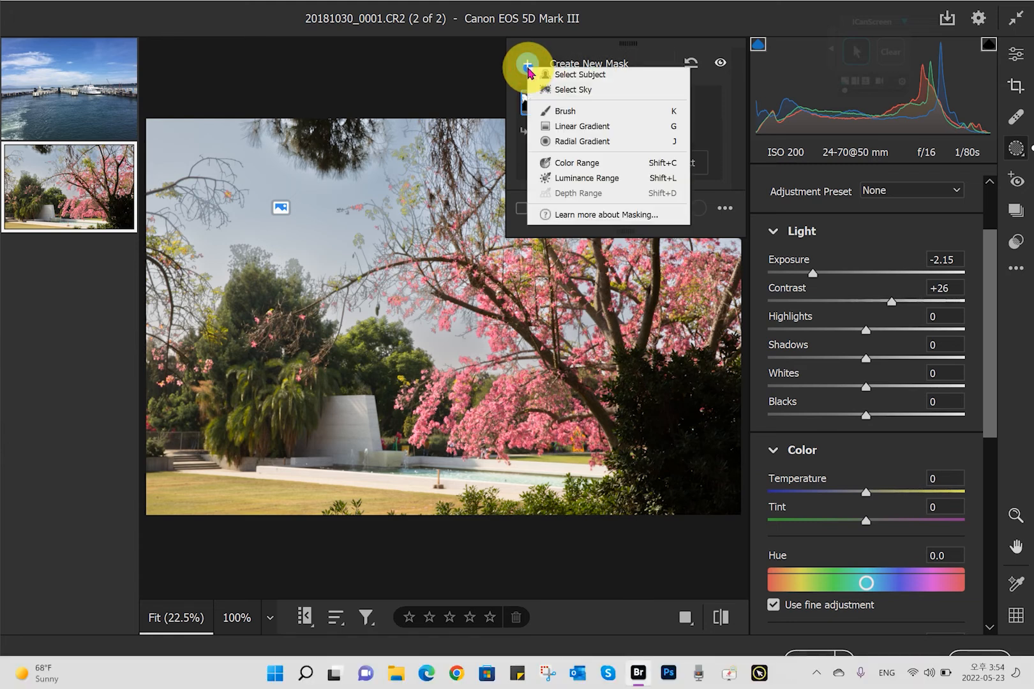
left_click(582, 94)
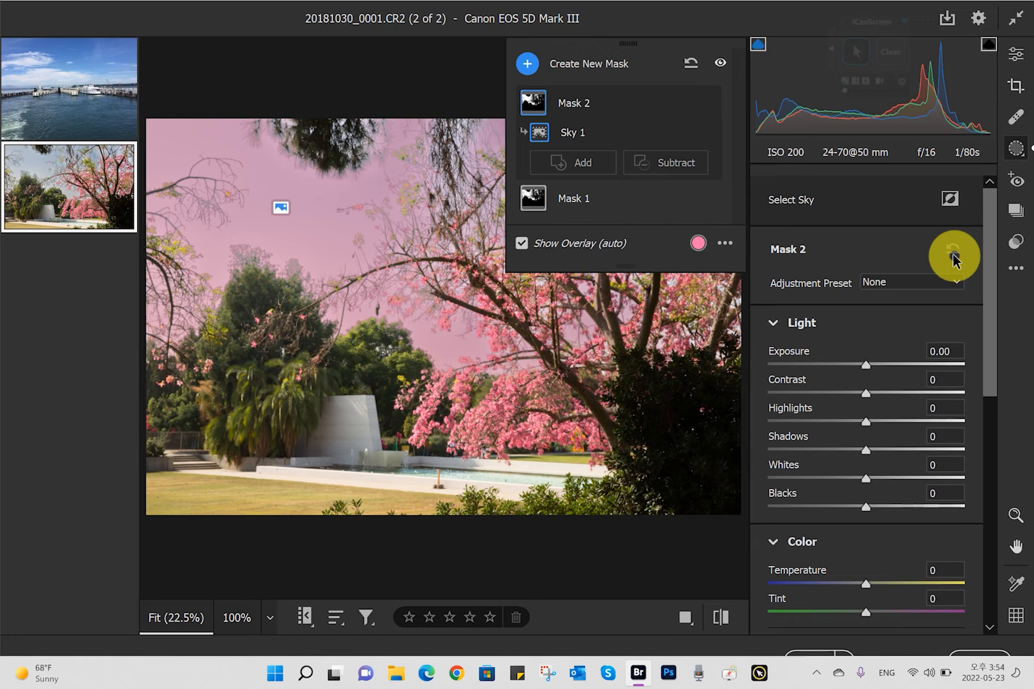
left_click(950, 200)
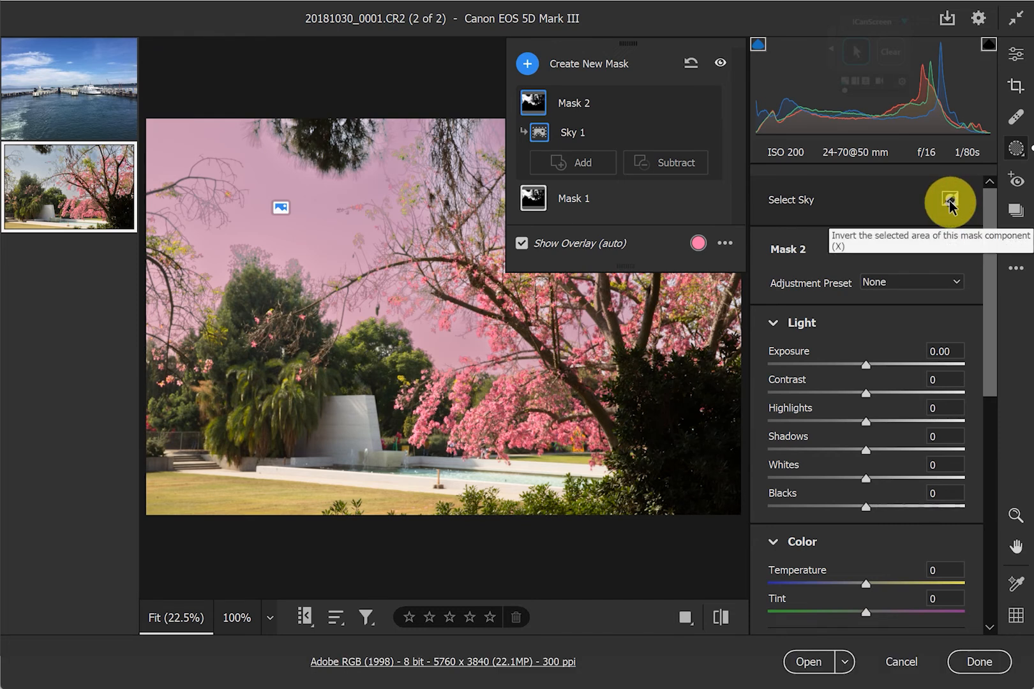
left_click(950, 200)
left_click(950, 200)
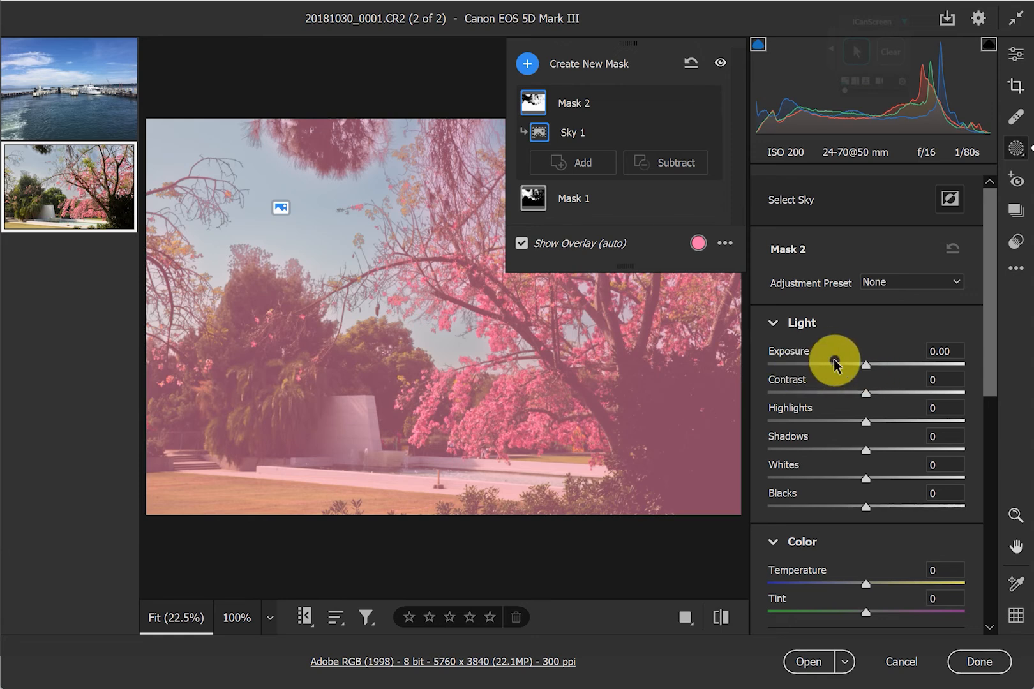
left_click_drag(865, 365, 845, 369)
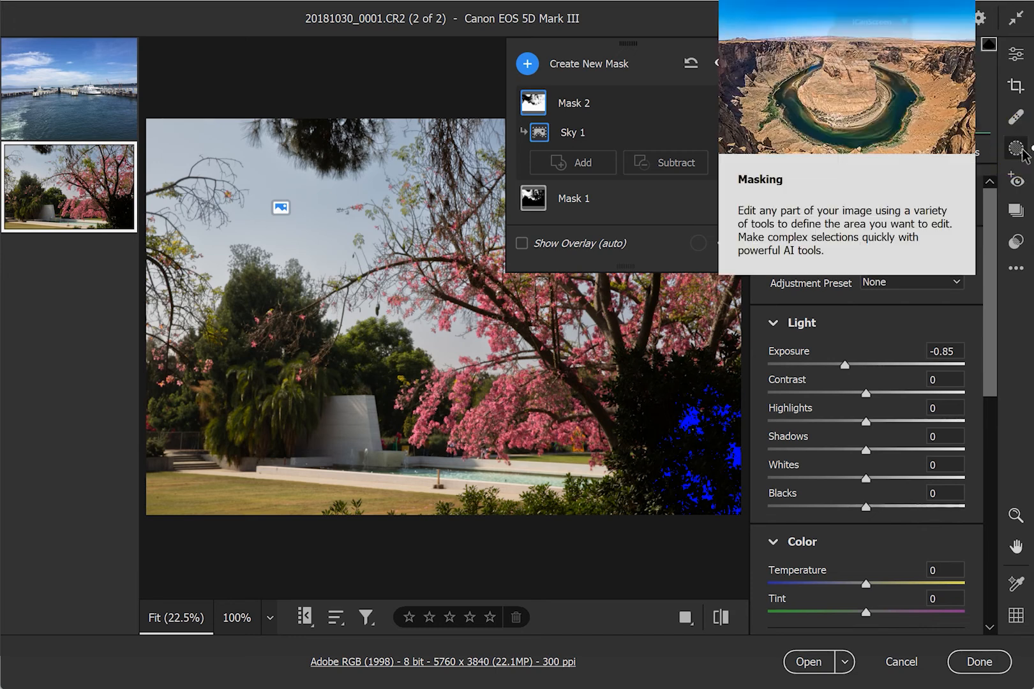
Rename the Sky 1 component of Mask 2 as 하늘, using the Korean keyboard layout.
mouse_move(666, 203)
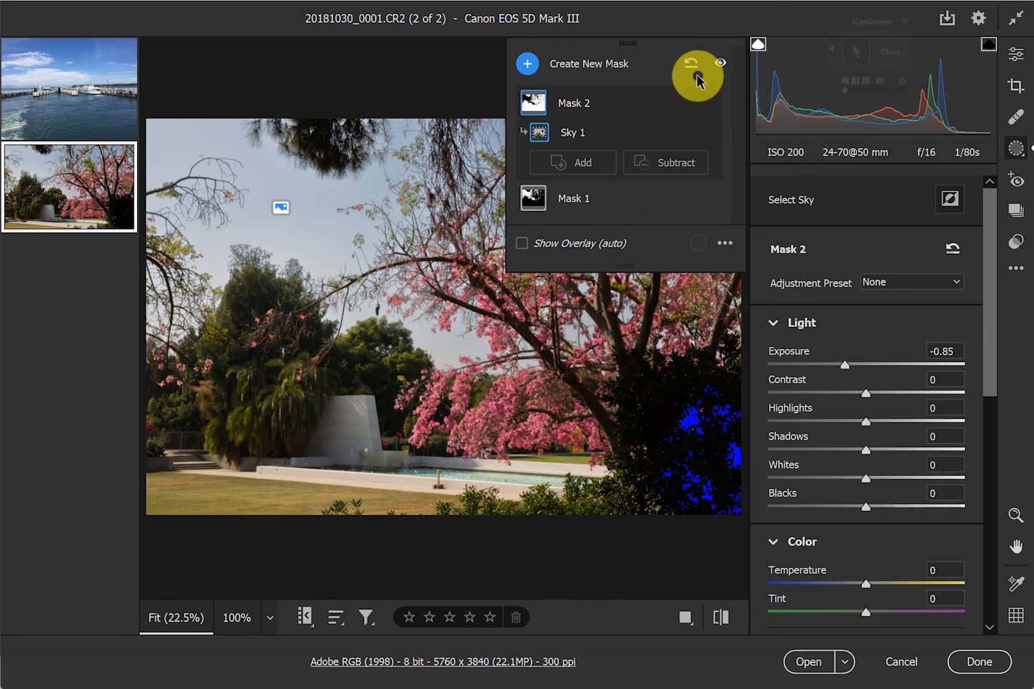
mouse_move(605, 139)
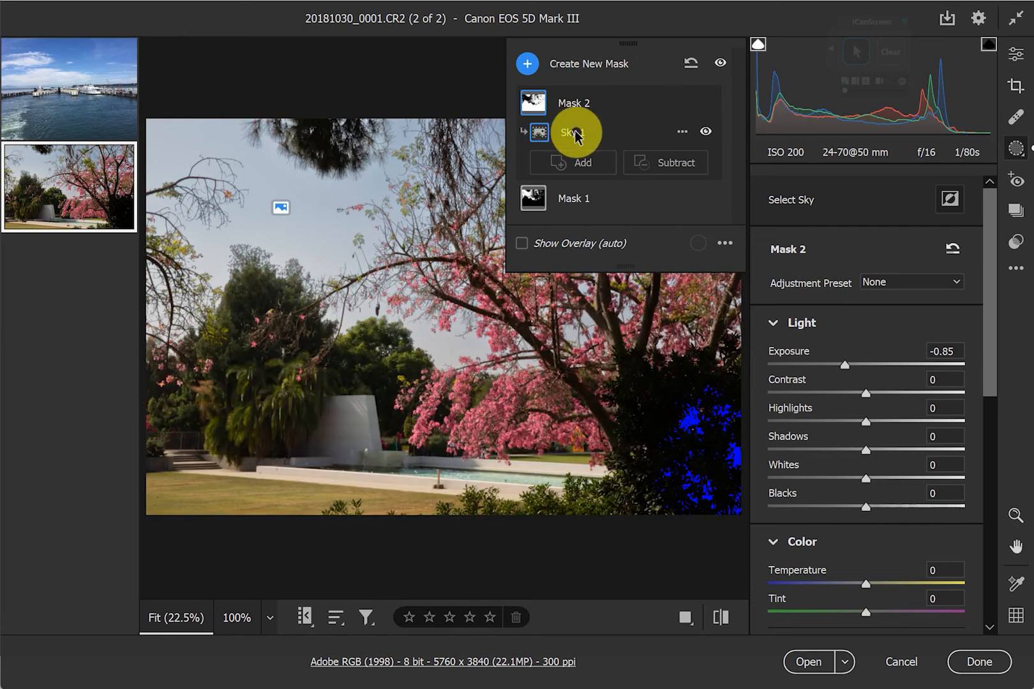
double_click(576, 131)
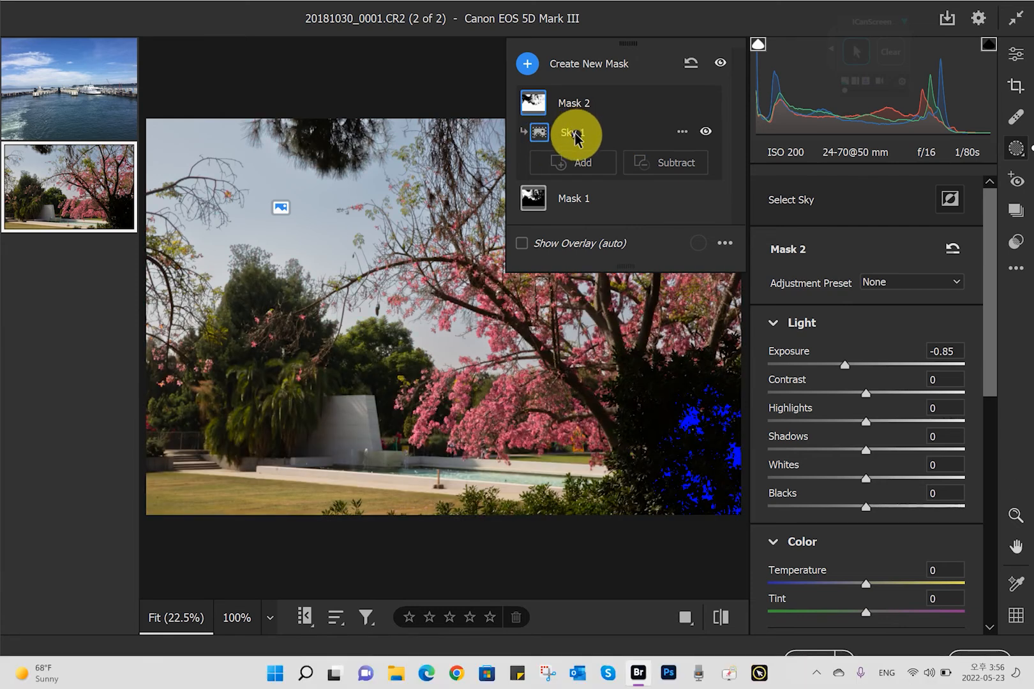
right_click(576, 137)
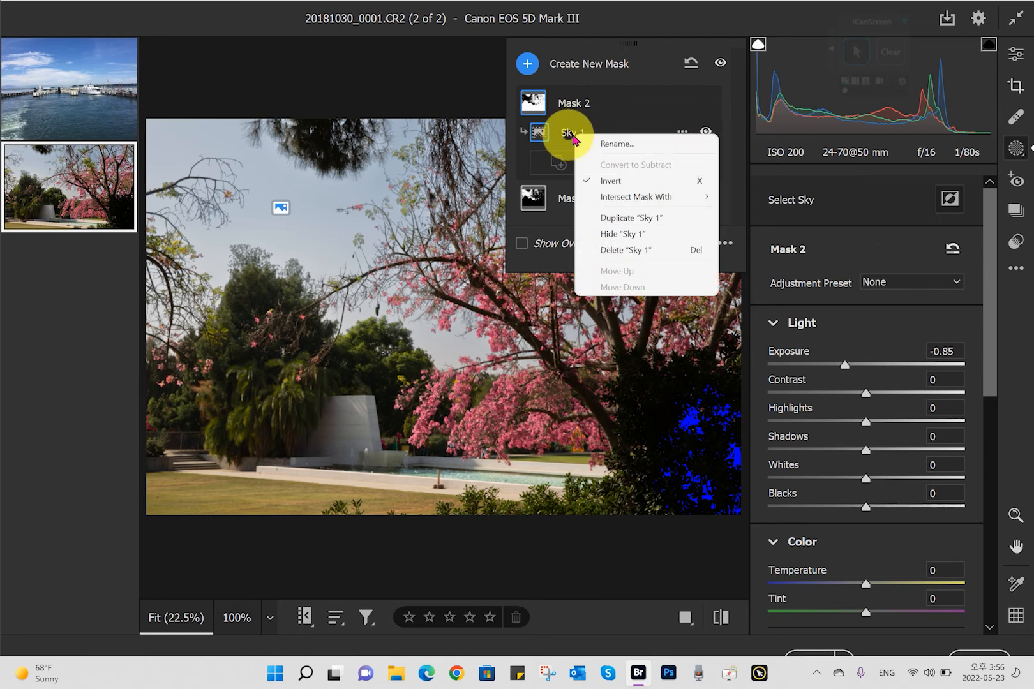
left_click(615, 144)
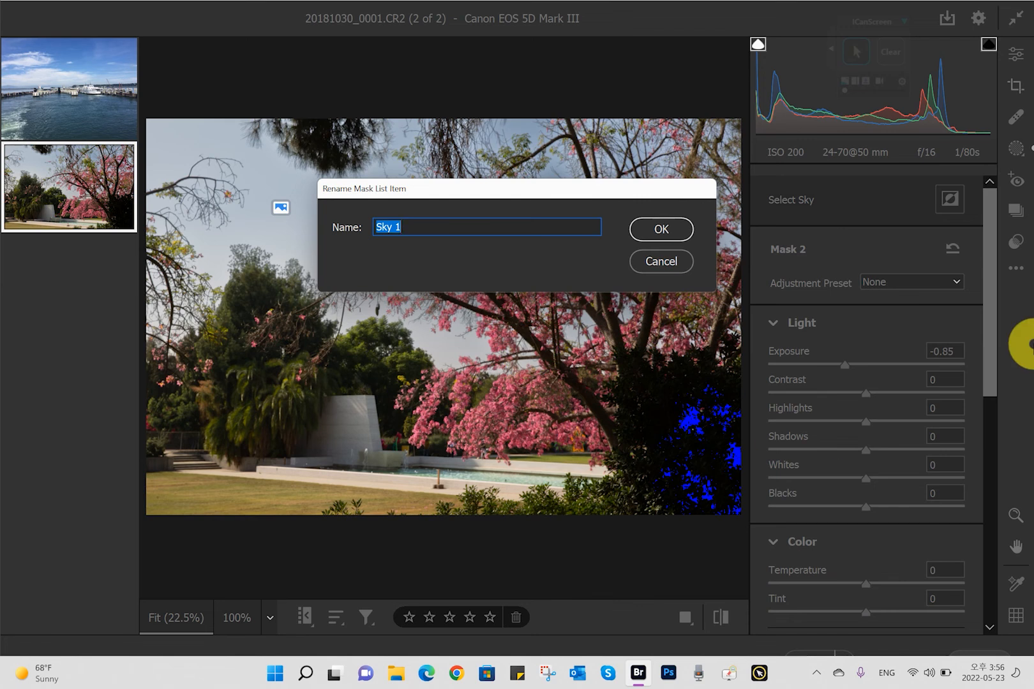
left_click(889, 678)
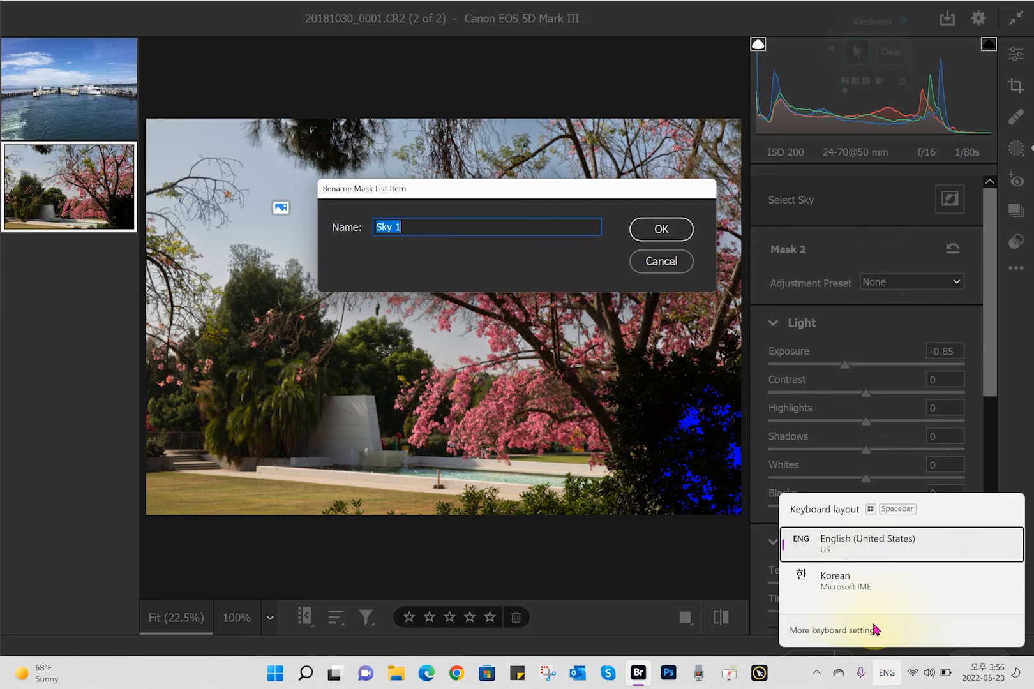
left_click(864, 591)
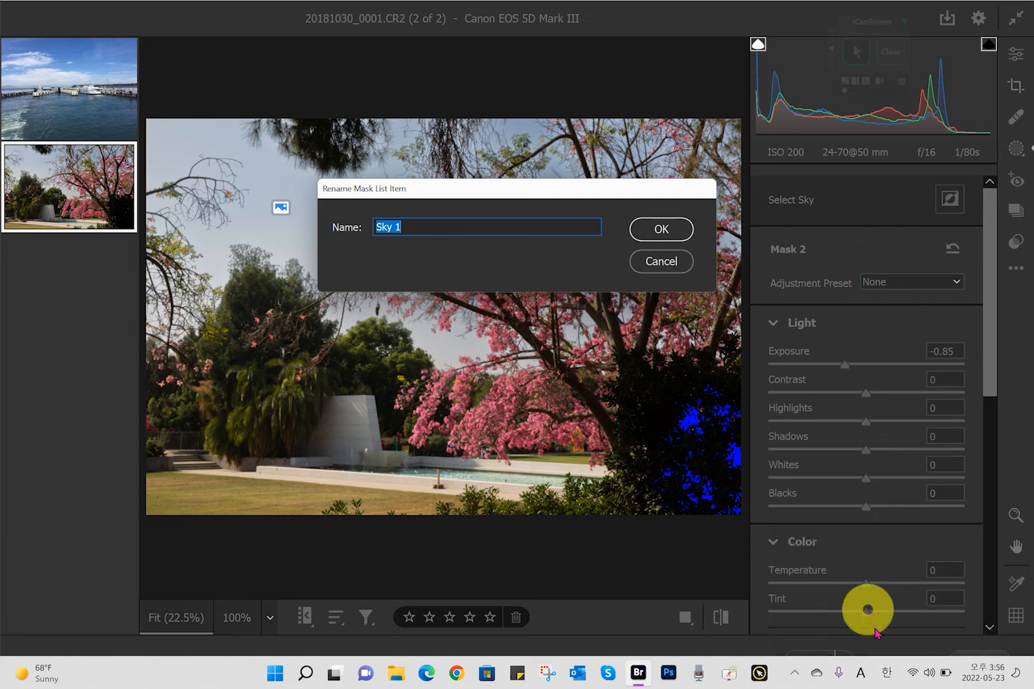
left_click(862, 675)
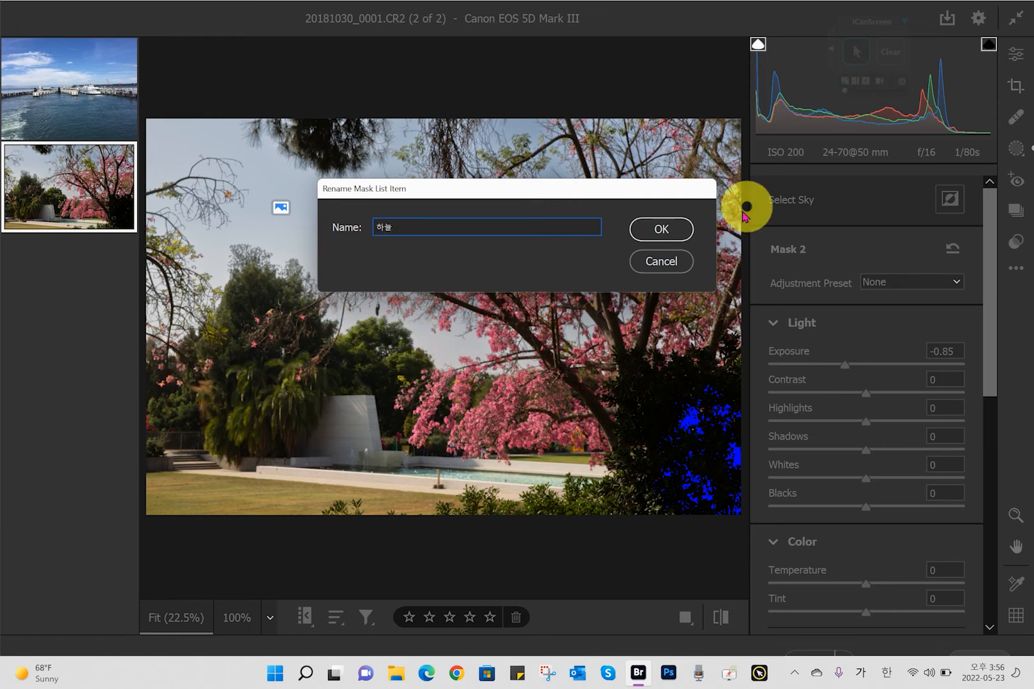
left_click(662, 231)
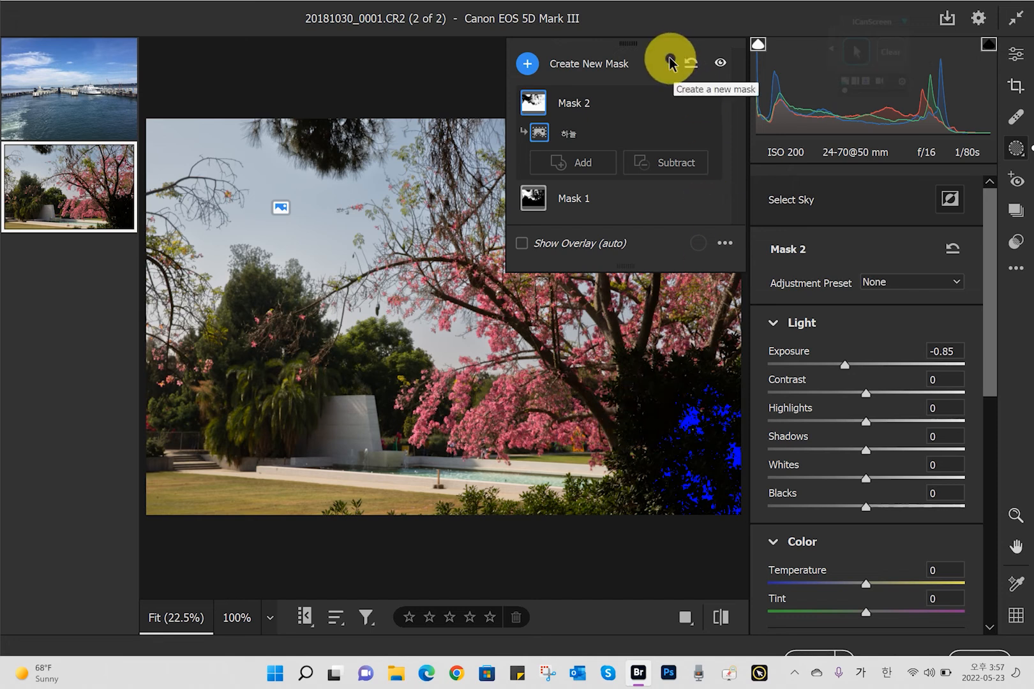
Move the floating mask list over the middle of the photo, switch to the Edit settings and return to Masking.
left_click(671, 62)
left_click_drag(578, 44, 387, 159)
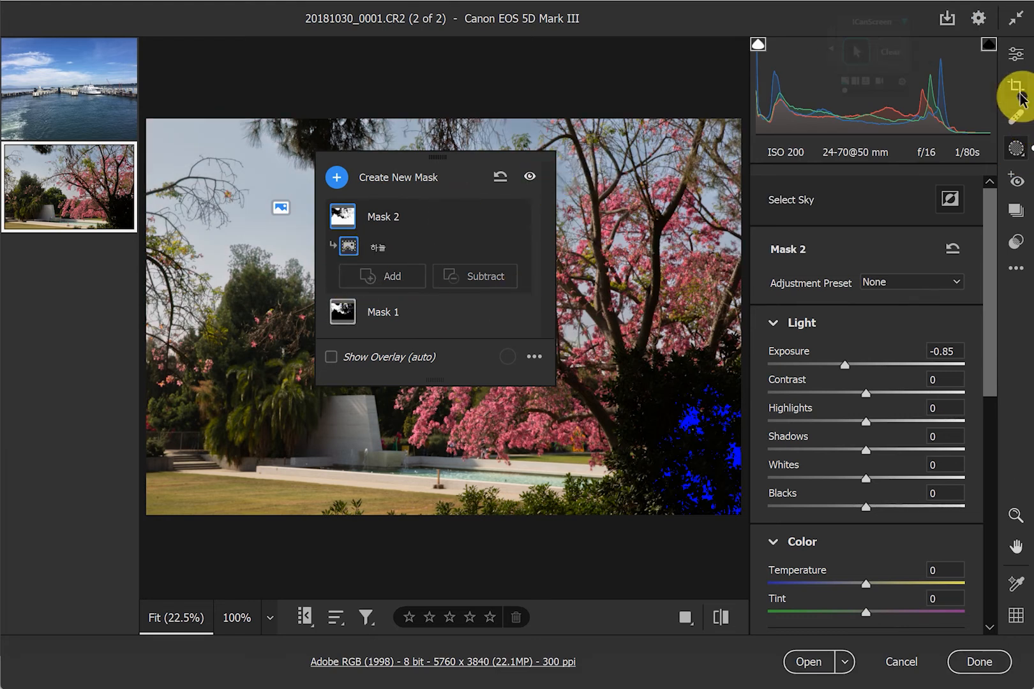
left_click(1016, 56)
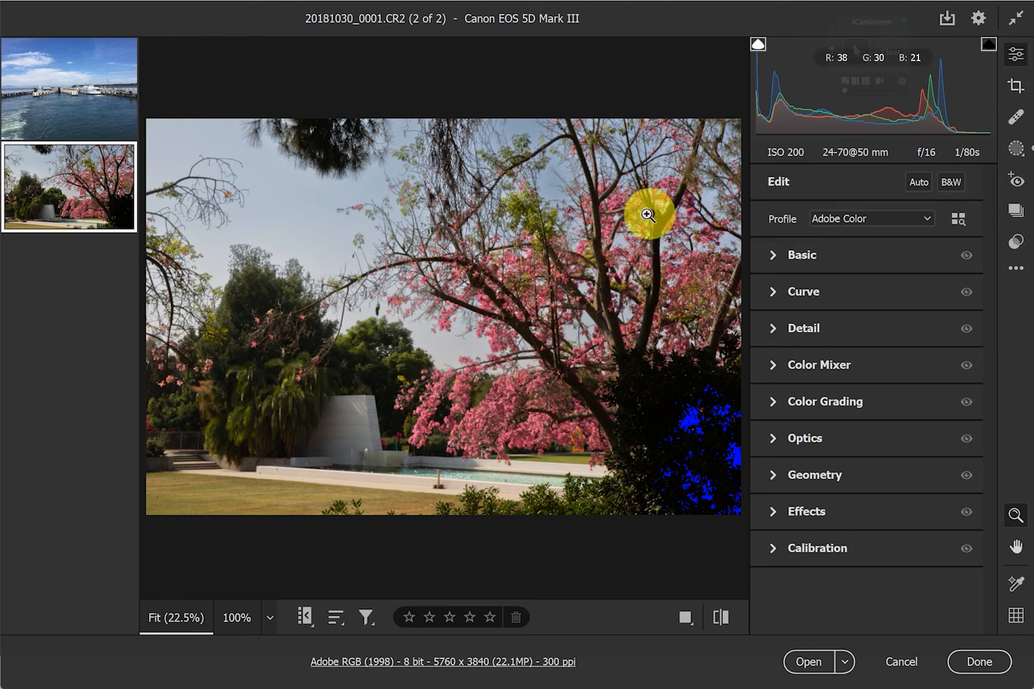
left_click(1016, 149)
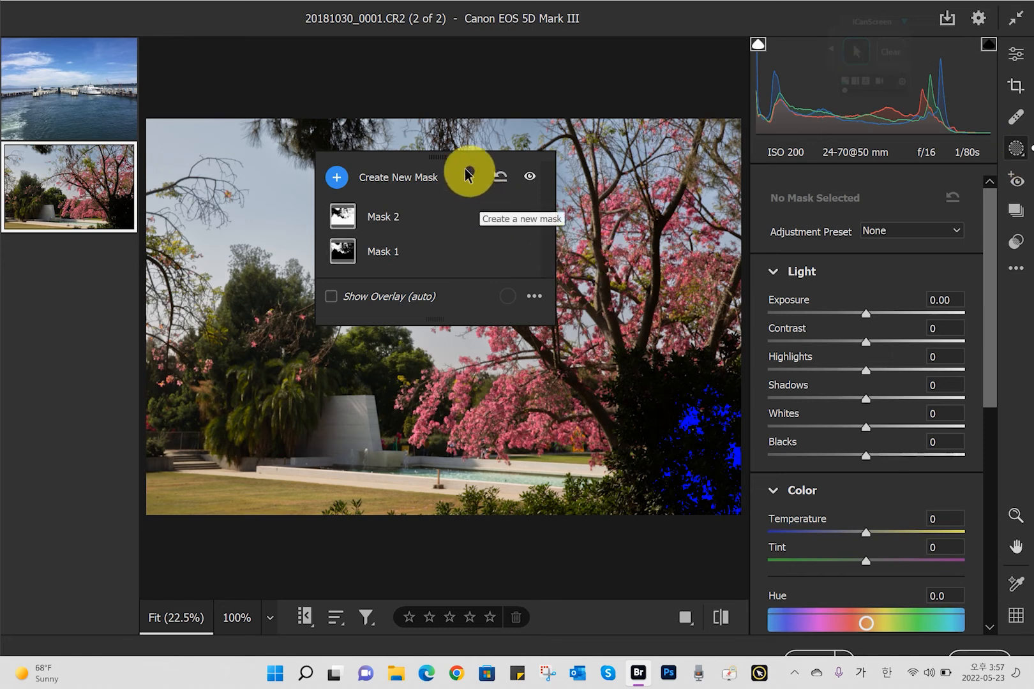
Start a new Brush mask alongside the two existing sky masks.
left_click(408, 178)
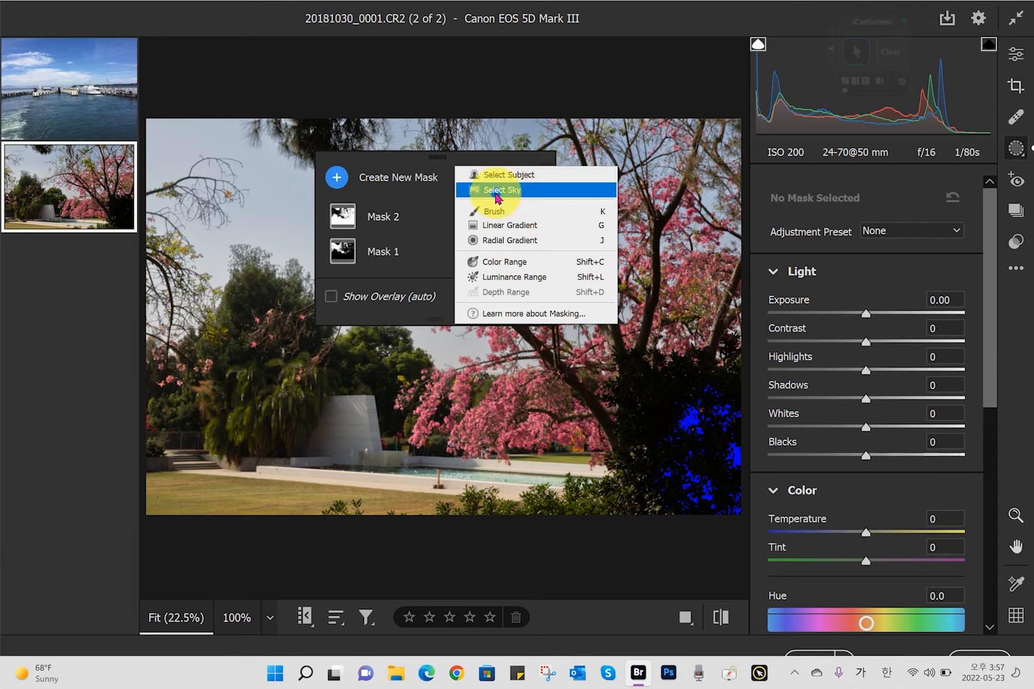
left_click(542, 191)
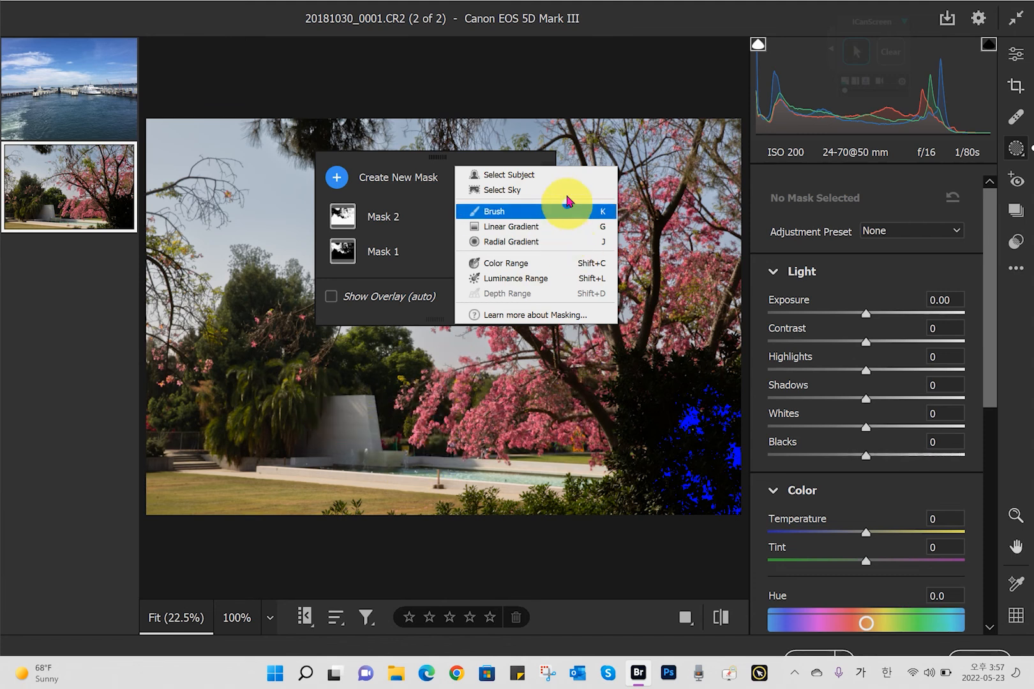
left_click(501, 215)
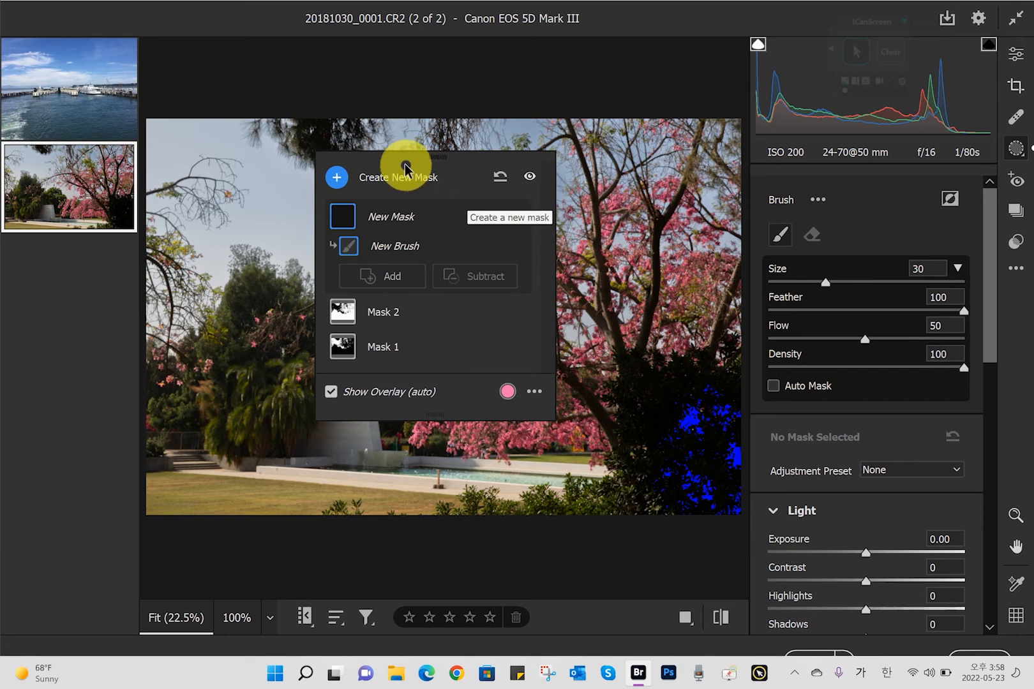
Move the floating mask list off the photo onto the histogram and brush settings area.
left_click(470, 173)
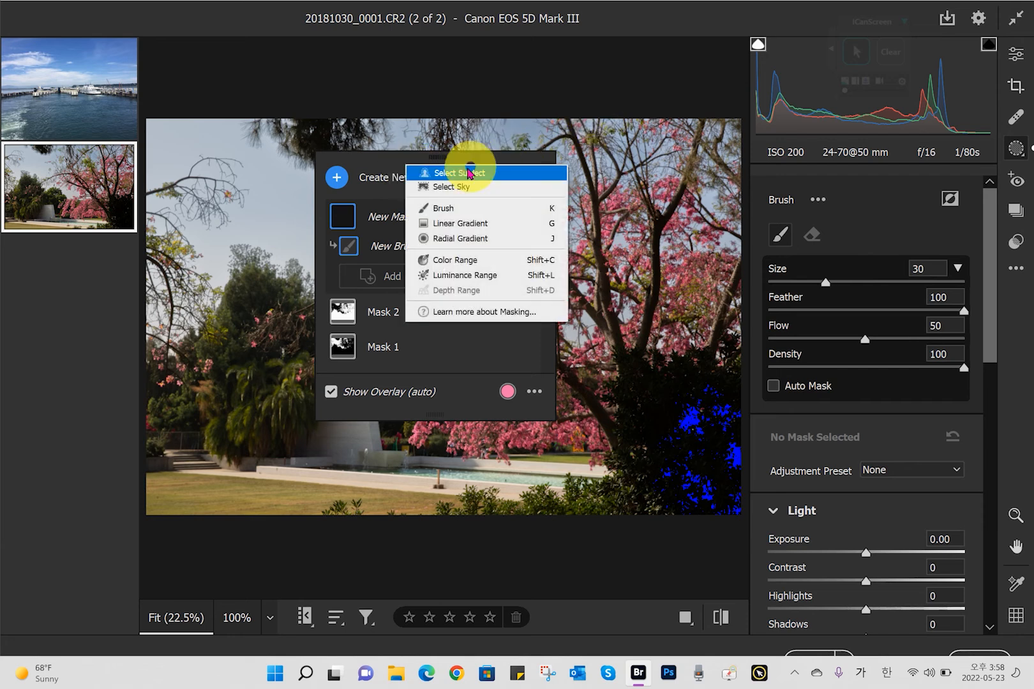
left_click(391, 154)
left_click_drag(418, 153, 830, 13)
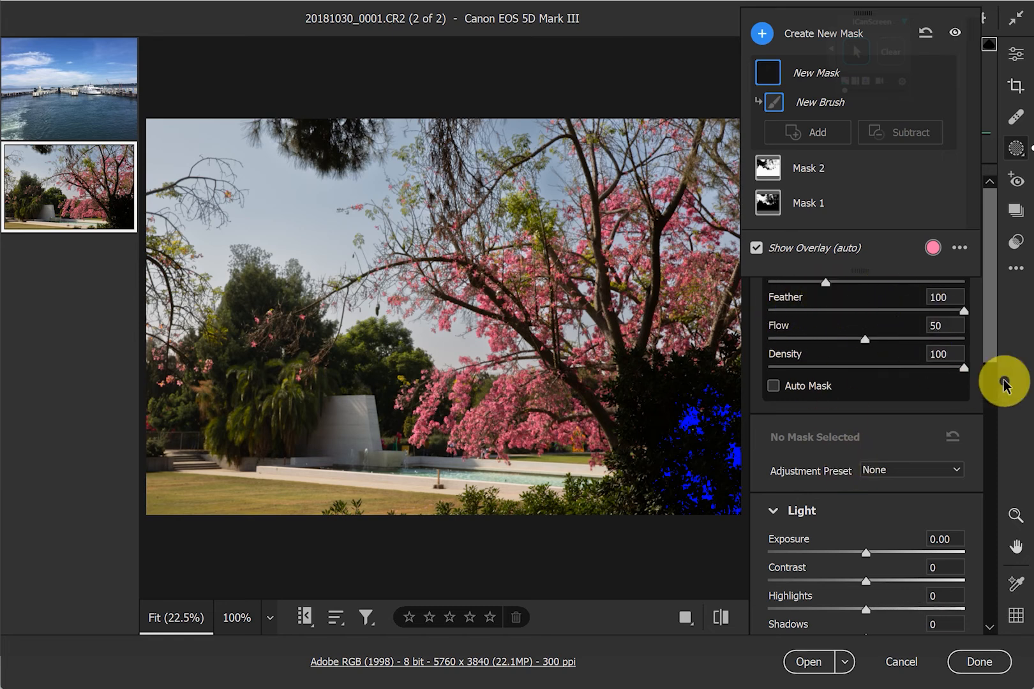
left_click_drag(994, 312, 993, 267)
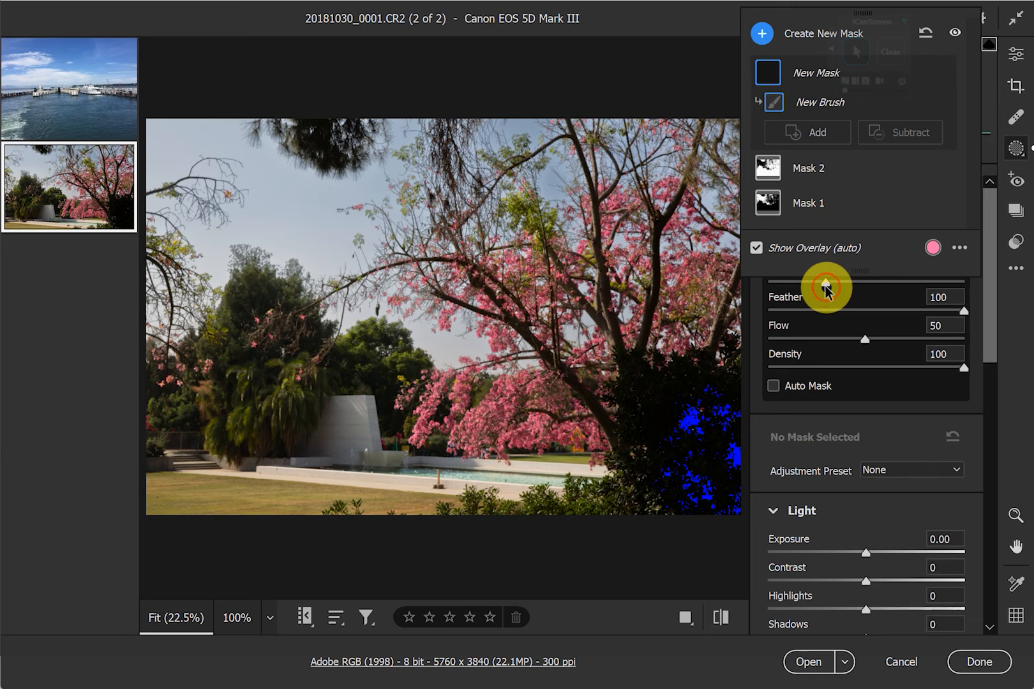
Reduce the brush size to 21 and move the floating mask list onto the photo, clear of the brush settings.
left_click_drag(827, 289, 812, 289)
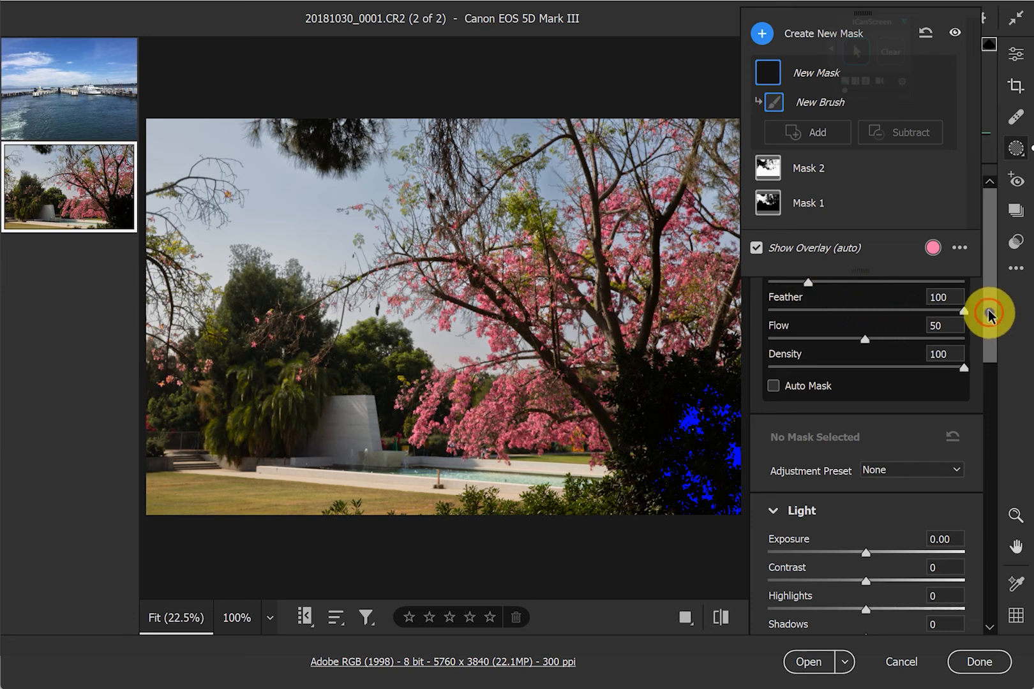
left_click(813, 22)
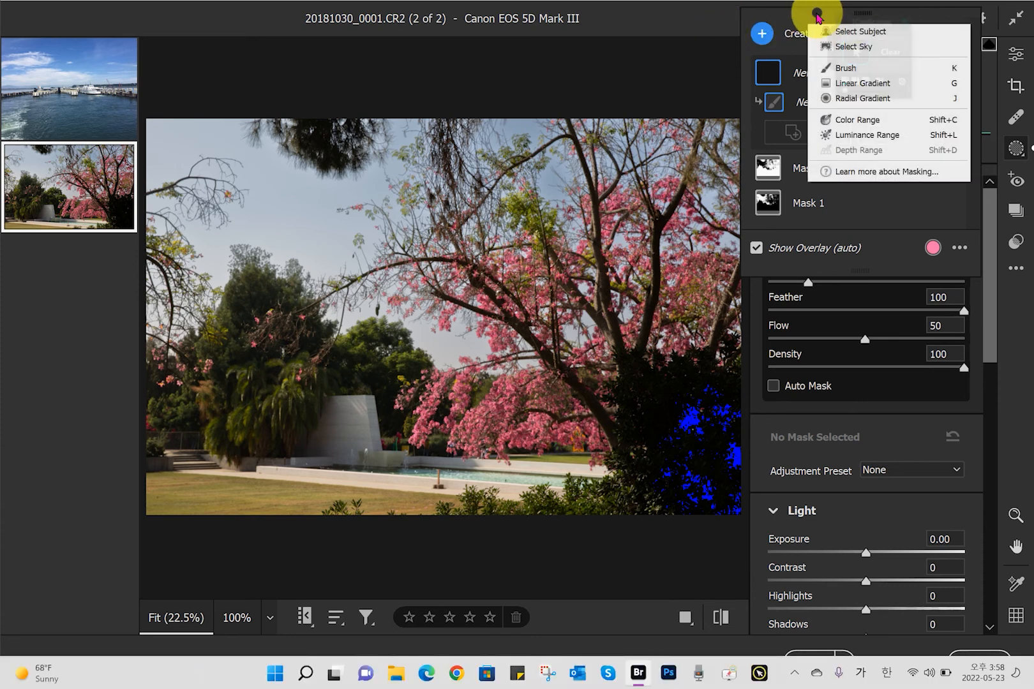
left_click(813, 22)
left_click_drag(798, 19, 533, 26)
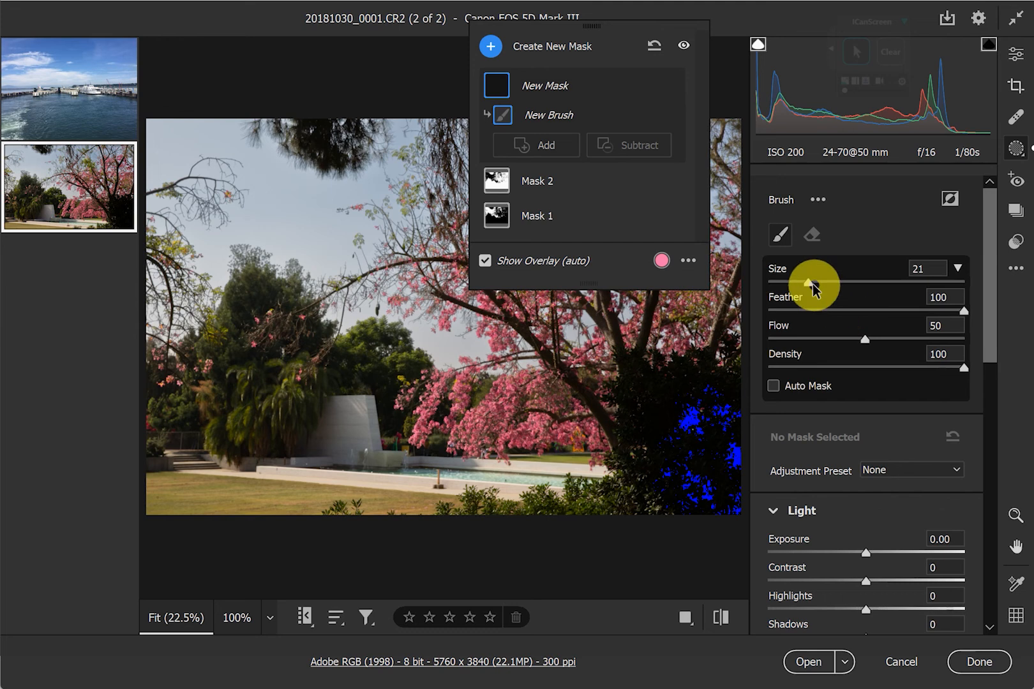
Set the mask brush to Size 26, Feather 65 and Density 90.
mouse_move(809, 291)
left_mouse_down()
mouse_move(787, 283)
mouse_move(822, 283)
mouse_move(794, 280)
left_mouse_up()
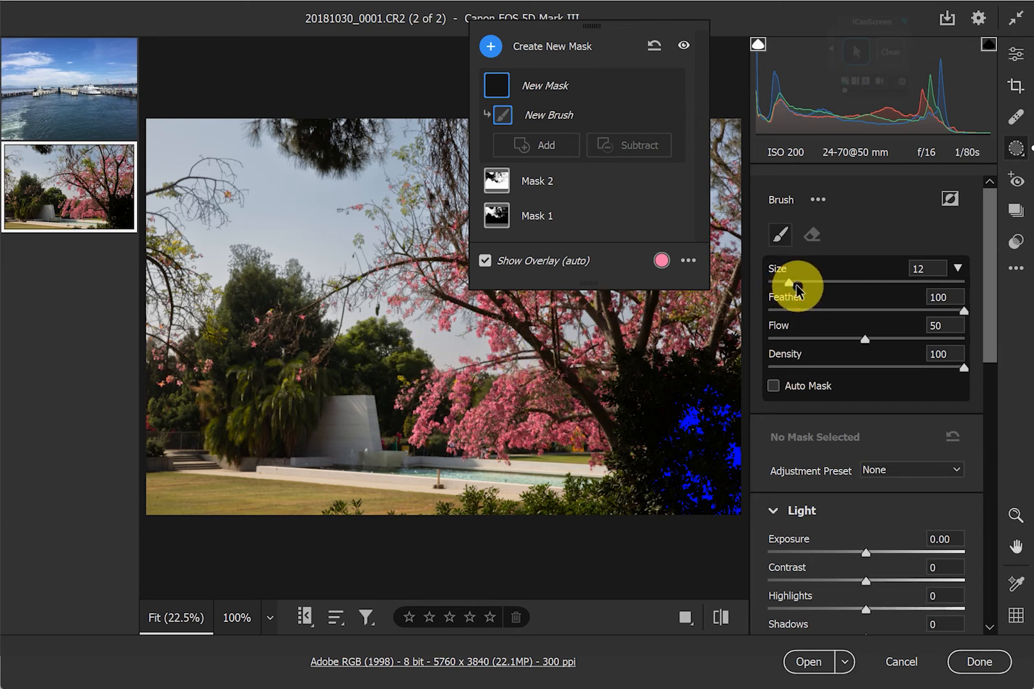
left_click_drag(791, 284, 820, 284)
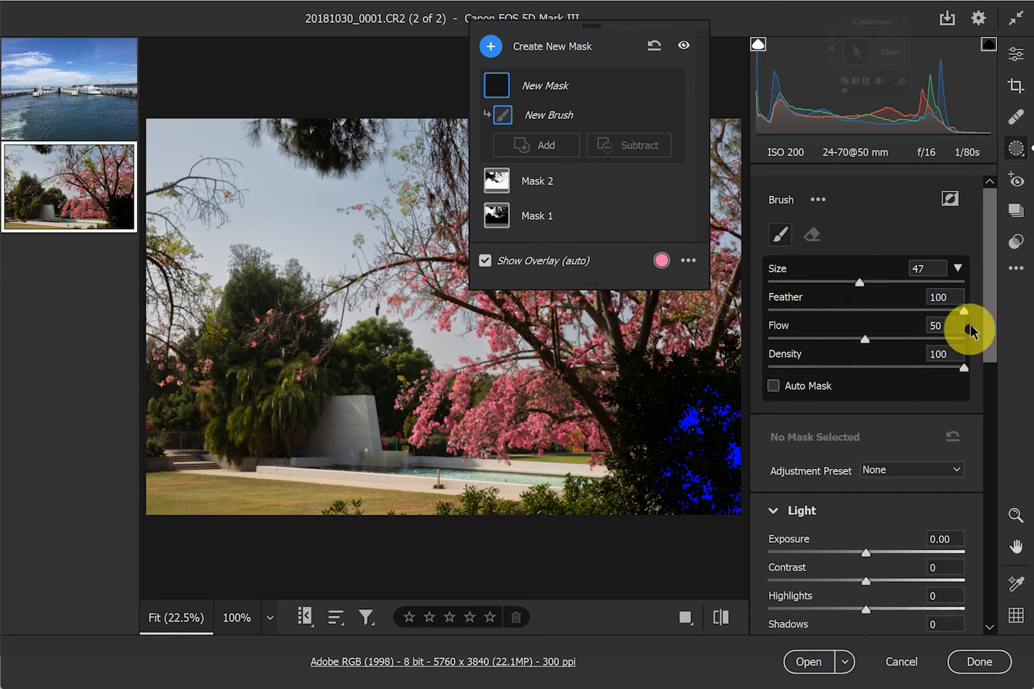
left_click_drag(965, 314, 896, 312)
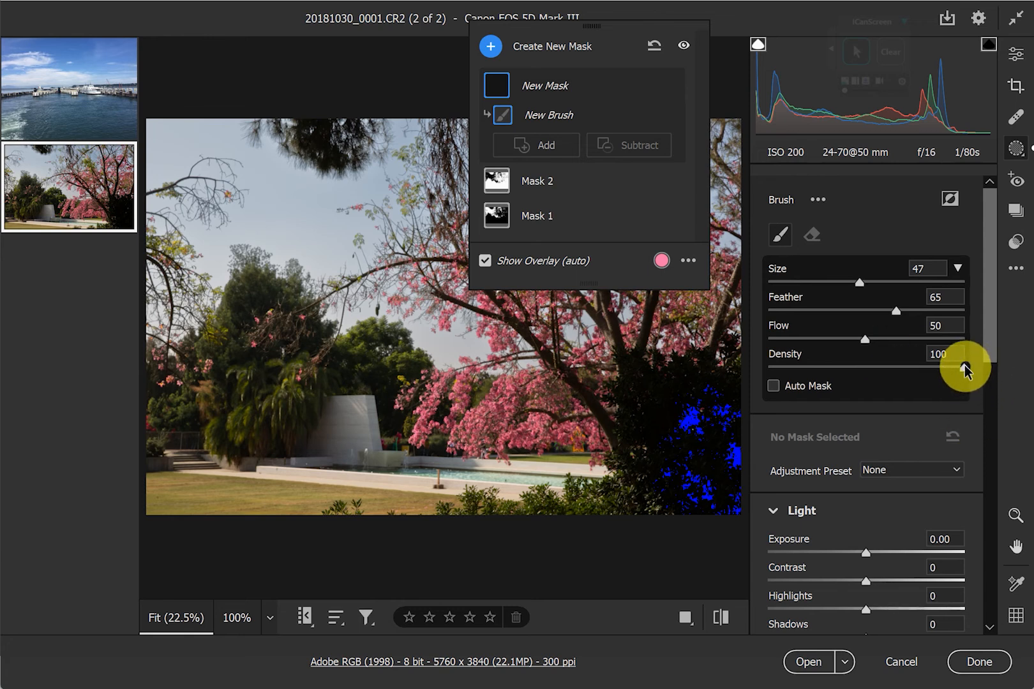
left_click_drag(947, 368, 945, 369)
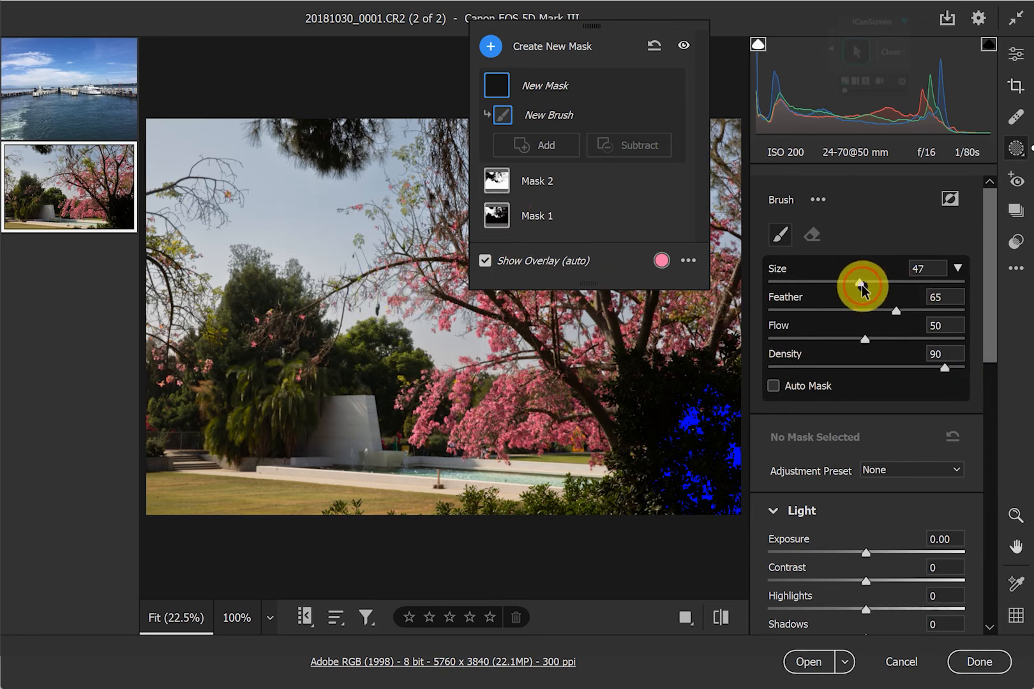
left_click_drag(854, 284, 833, 282)
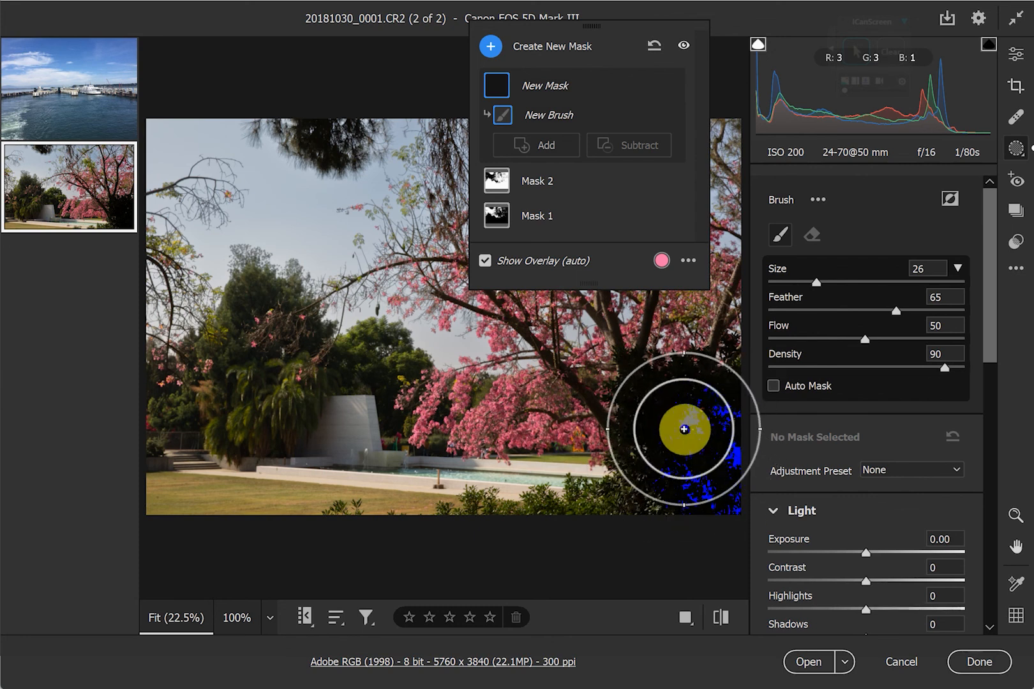
Paint the new brush mask over the dark shrub in the photo's lower-right corner and raise its exposure to +4.00.
mouse_move(684, 432)
left_mouse_down()
mouse_move(689, 461)
mouse_move(690, 436)
mouse_move(675, 473)
mouse_move(670, 412)
mouse_move(684, 406)
mouse_move(682, 432)
left_mouse_up()
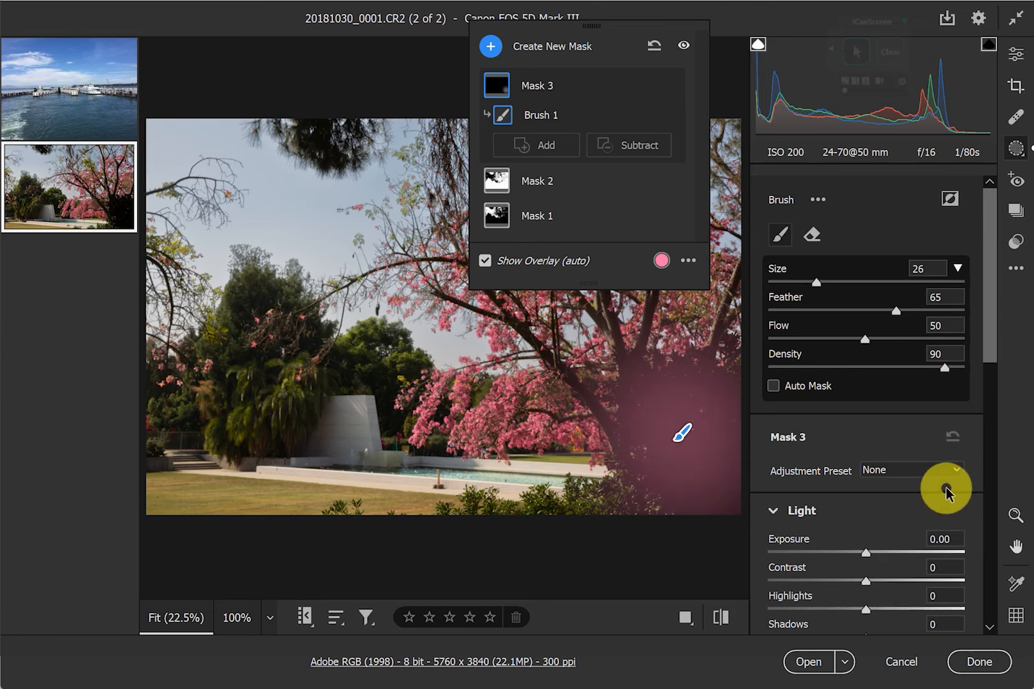
left_click_drag(989, 292, 988, 397)
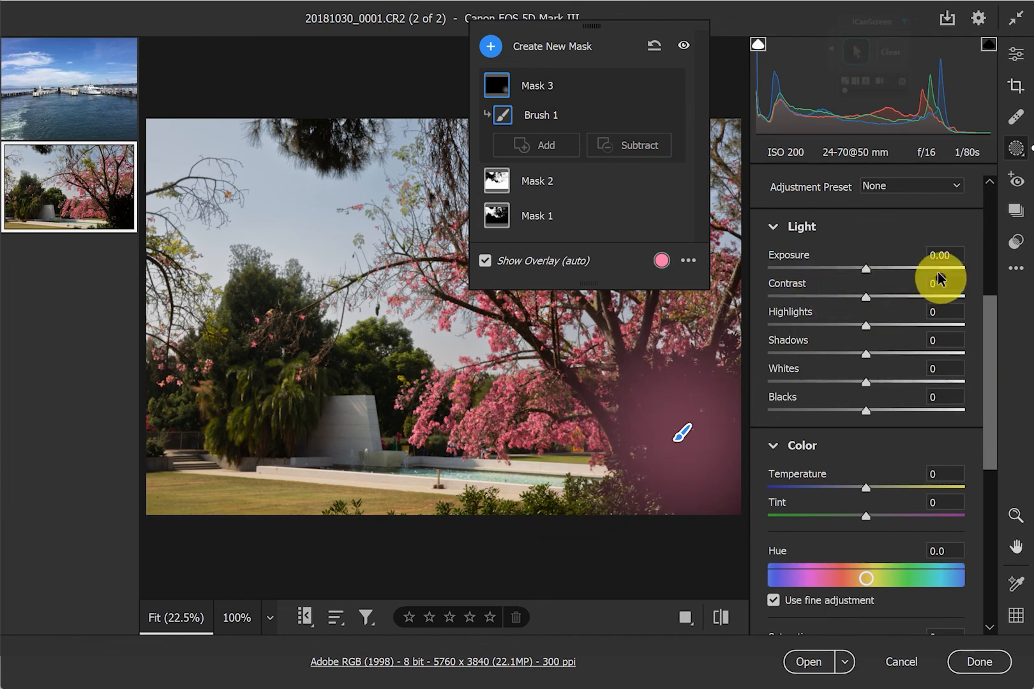
left_click_drag(866, 274, 976, 286)
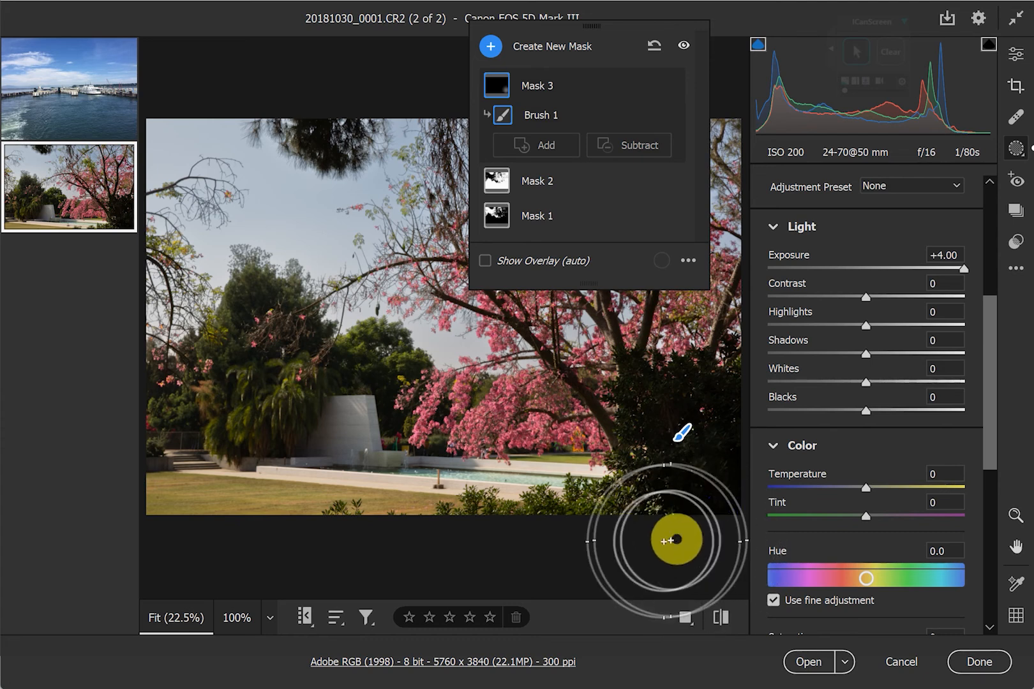
Try the shrub mask's exposure at -4.00, turn off the shadow clipping display and set the exposure to +3.15.
left_click_drag(964, 271, 715, 272)
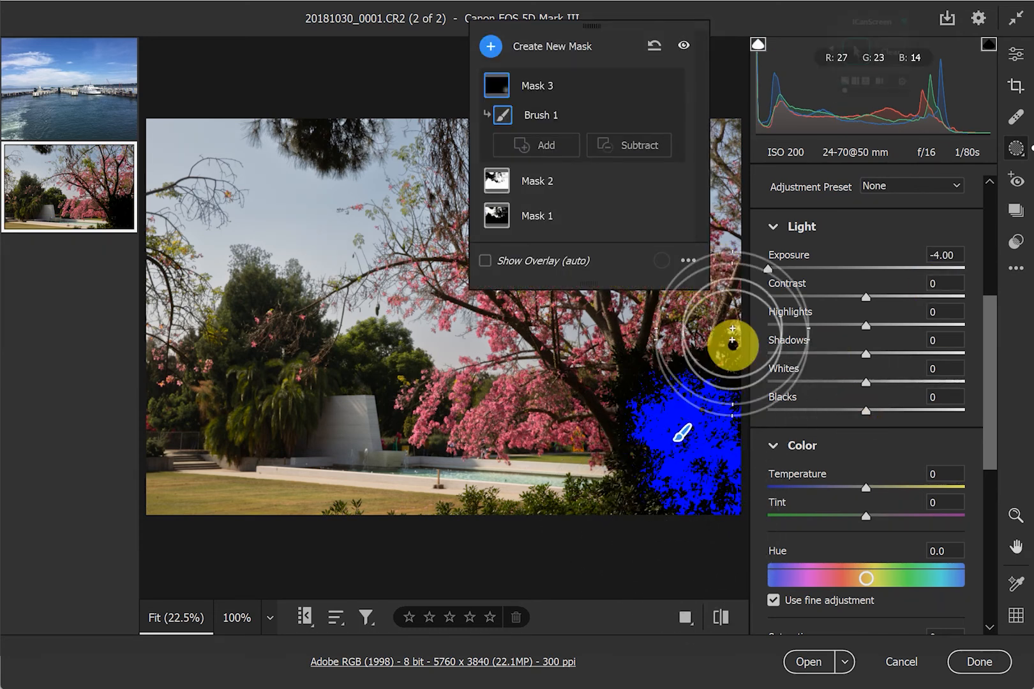
left_click(756, 47)
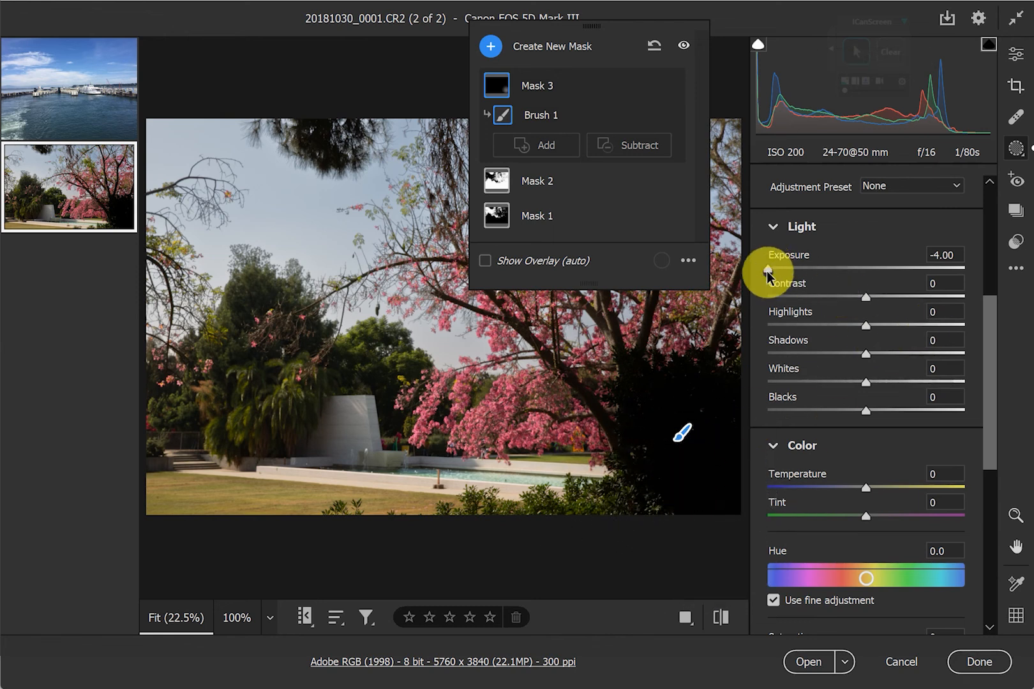
left_click_drag(769, 270, 945, 276)
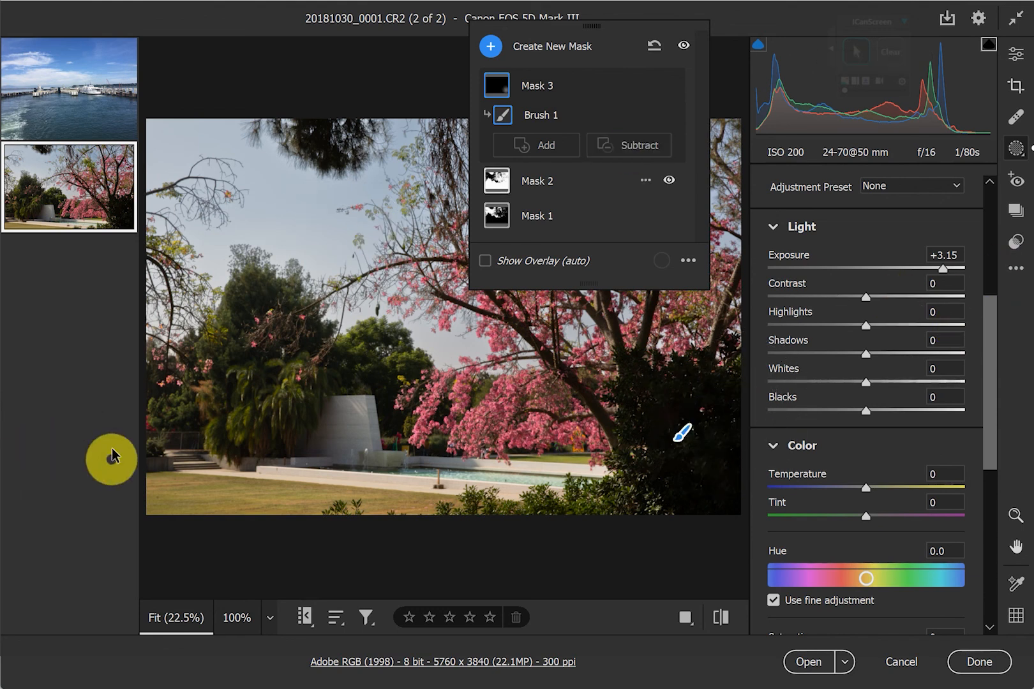
Create another Brush mask painted over the trees on the photo's left side and set its exposure to +0.10.
left_click(491, 49)
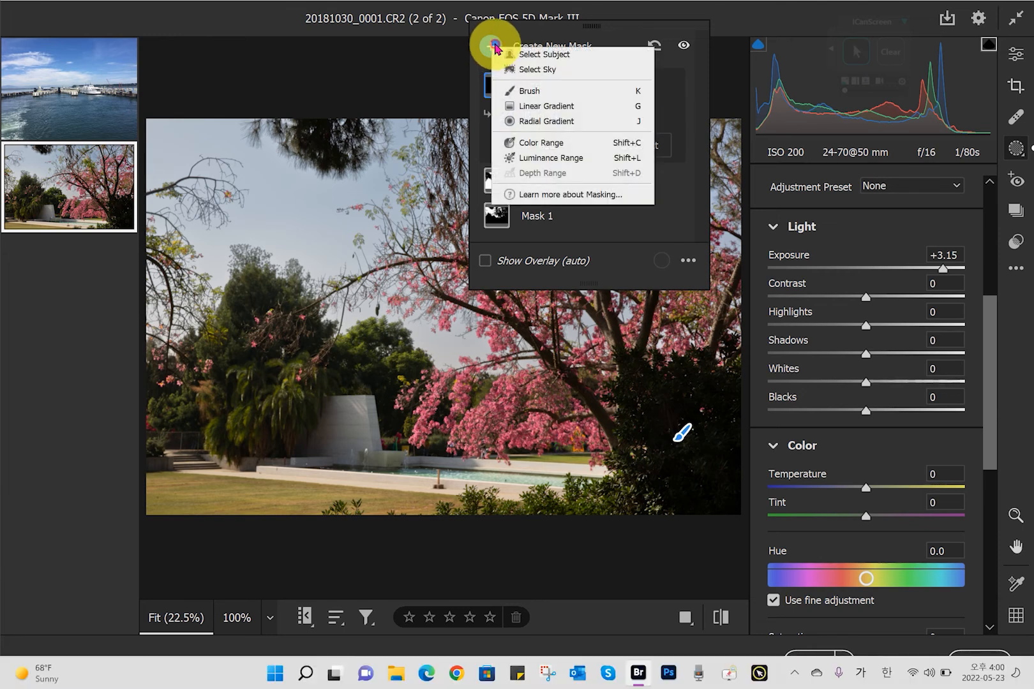
left_click(529, 93)
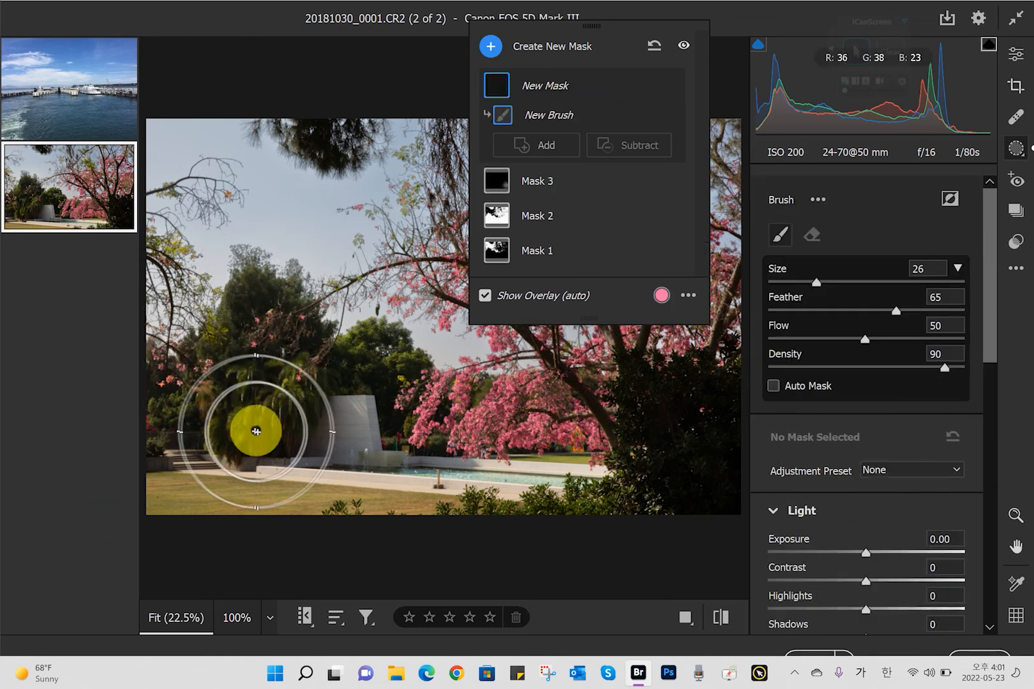
mouse_move(265, 322)
left_mouse_down()
mouse_move(247, 426)
mouse_move(376, 404)
mouse_move(260, 319)
mouse_move(207, 398)
mouse_move(183, 401)
mouse_move(175, 424)
left_mouse_up()
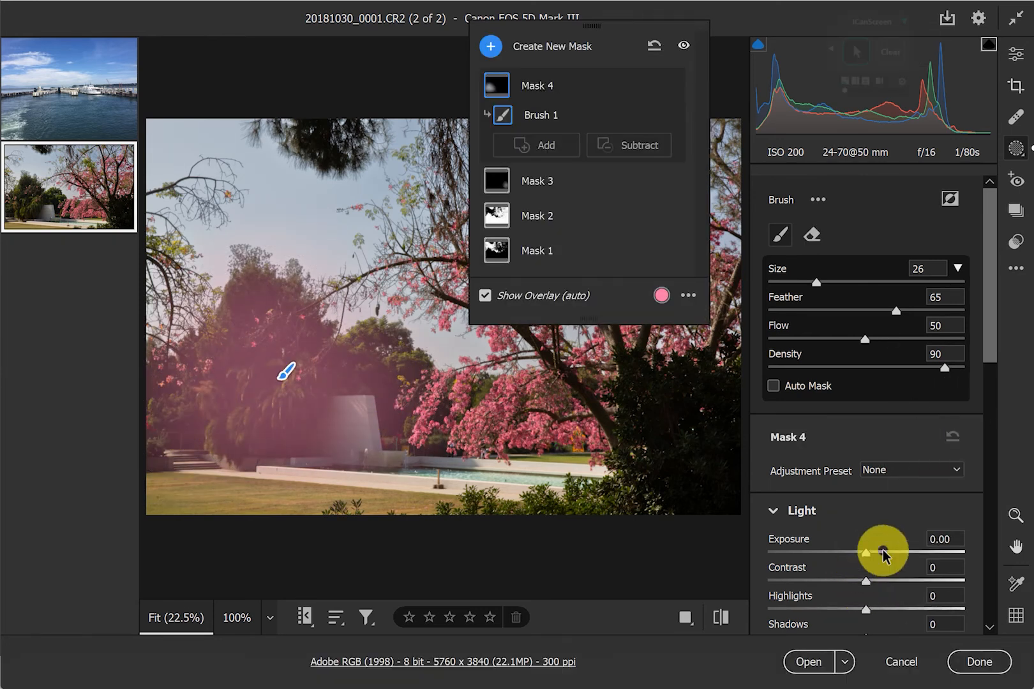
mouse_move(866, 552)
left_mouse_down()
mouse_move(944, 565)
mouse_move(753, 562)
mouse_move(875, 561)
mouse_move(866, 561)
left_mouse_up()
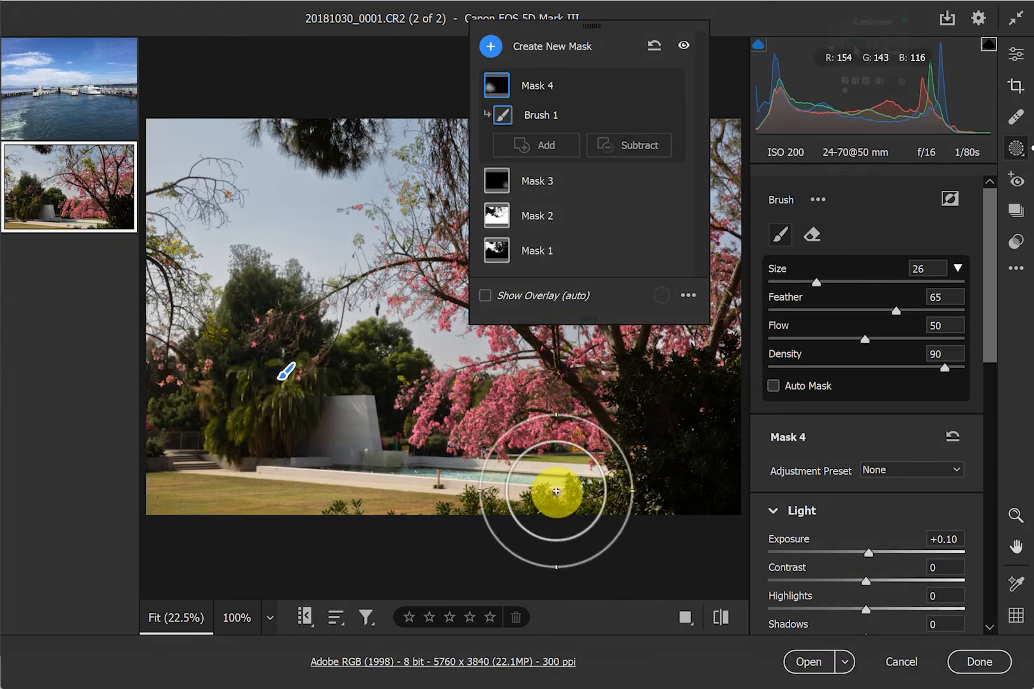
Create a further Brush mask painted across the sky, with the mask list moved off the photo, and set its exposure to +0.35.
left_click(491, 48)
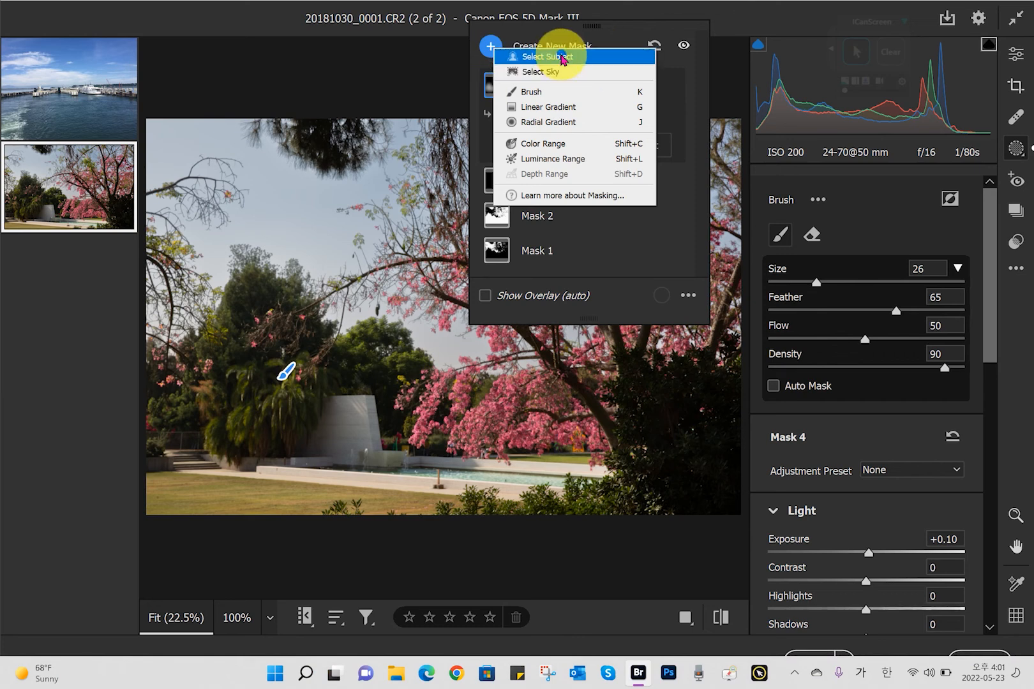
left_click(543, 94)
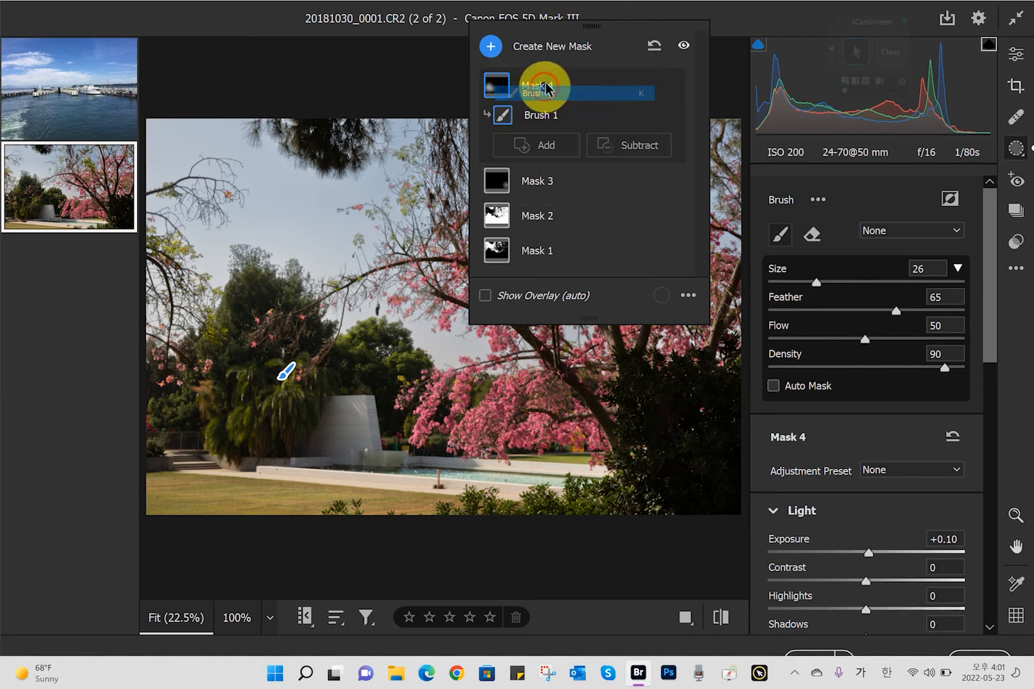
left_click(548, 37)
left_click_drag(617, 25, 866, 2)
mouse_move(379, 228)
left_mouse_down()
mouse_move(326, 232)
mouse_move(185, 162)
mouse_move(169, 184)
mouse_move(438, 173)
mouse_move(462, 188)
mouse_move(621, 192)
mouse_move(653, 160)
mouse_move(97, 259)
mouse_move(94, 271)
left_mouse_up()
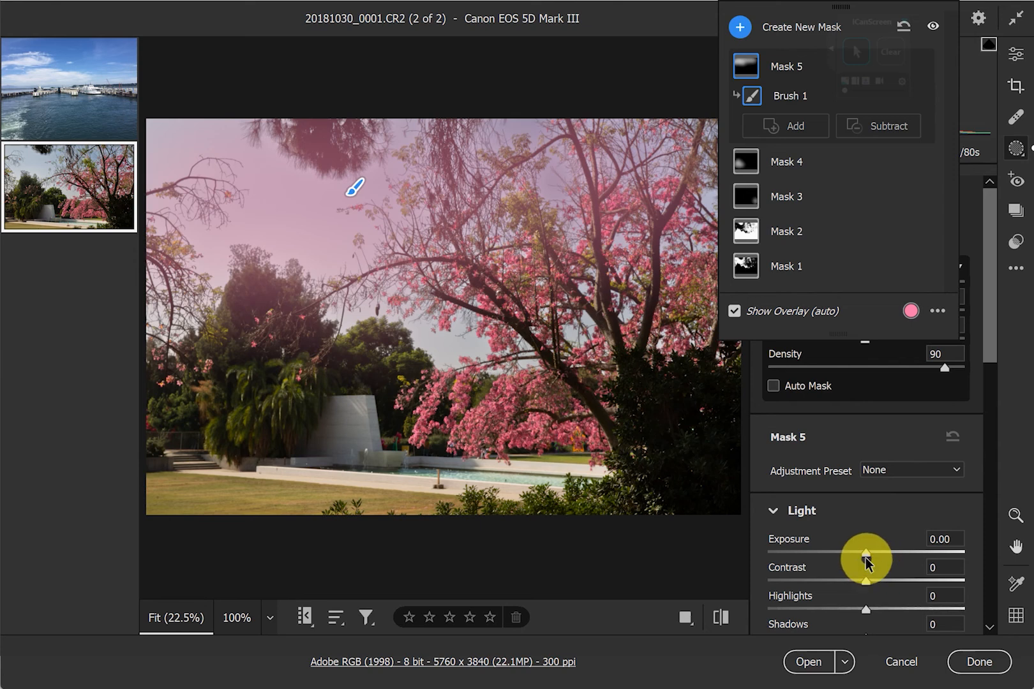
left_click_drag(867, 560, 886, 598)
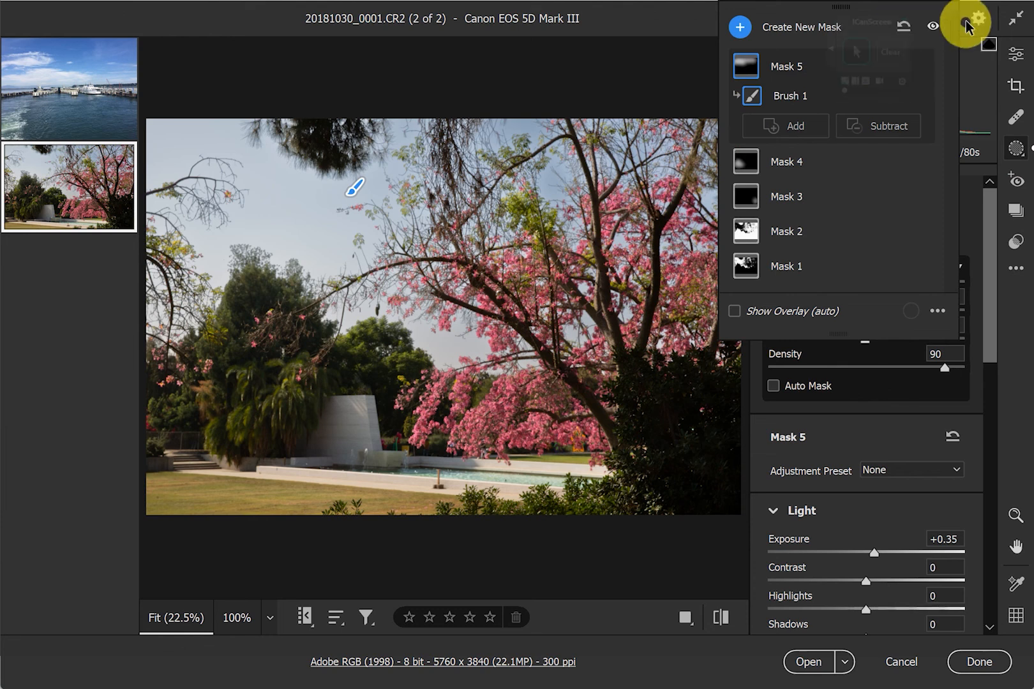
Return to the Edit settings and reset the raw photo to its default settings.
left_click(1018, 61)
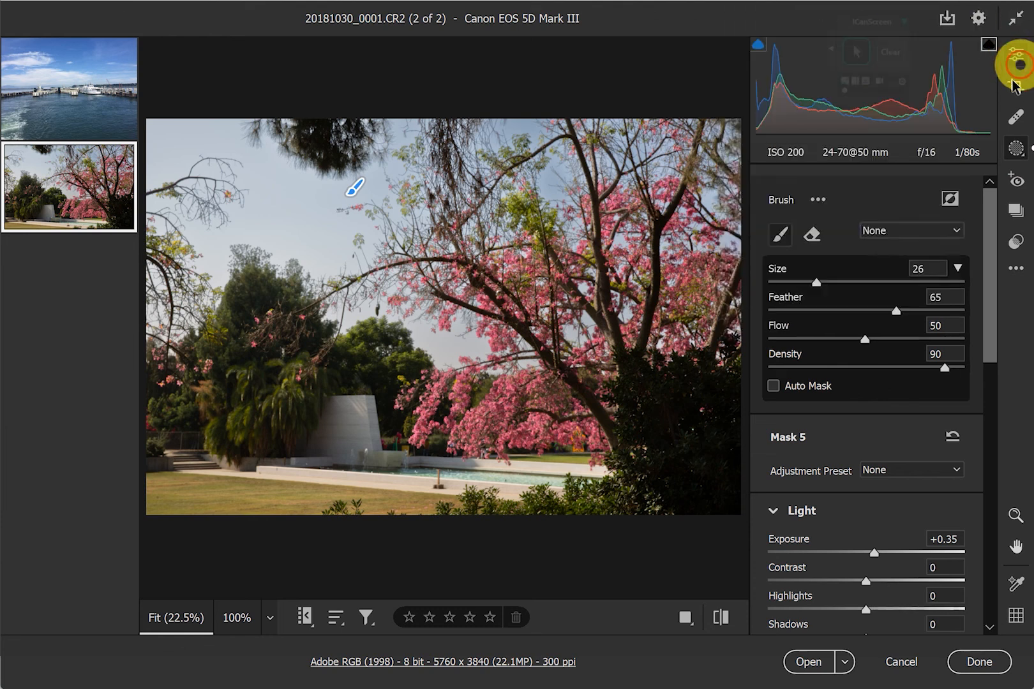
left_click(1013, 273)
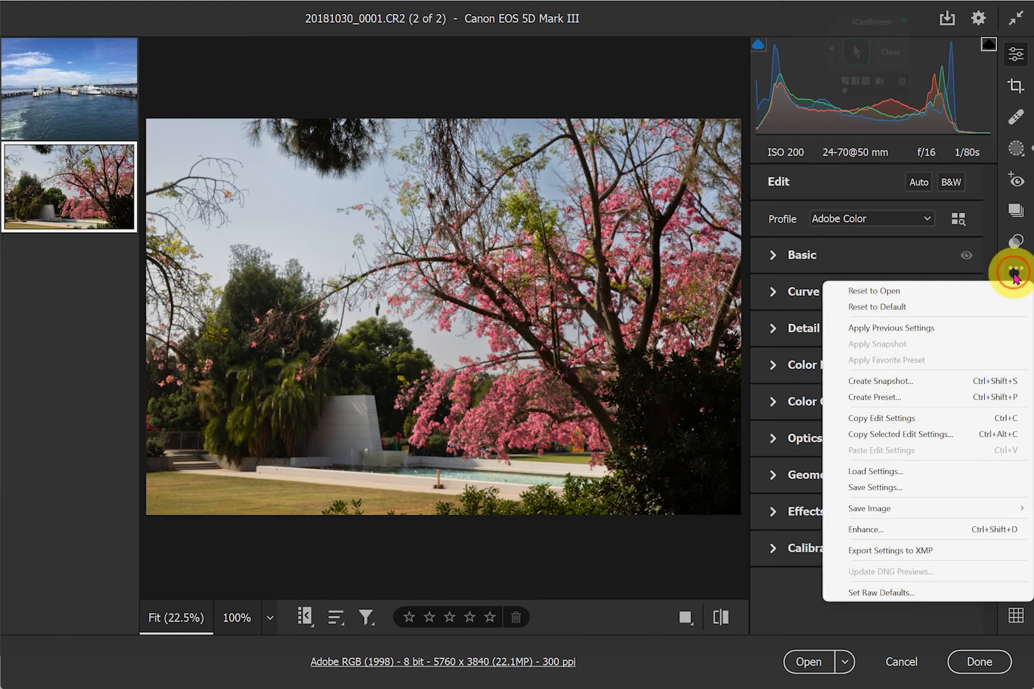
left_click(902, 309)
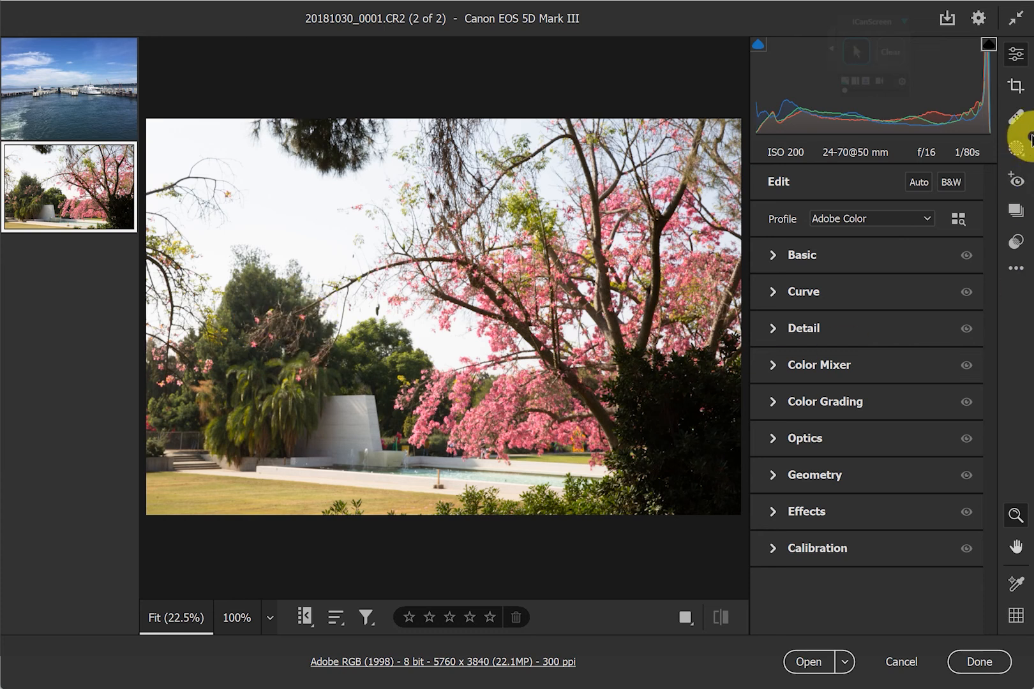
Add a circular Radial Gradient mask over the middle of the photo and lower its exposure to -4.00.
left_click(1019, 161)
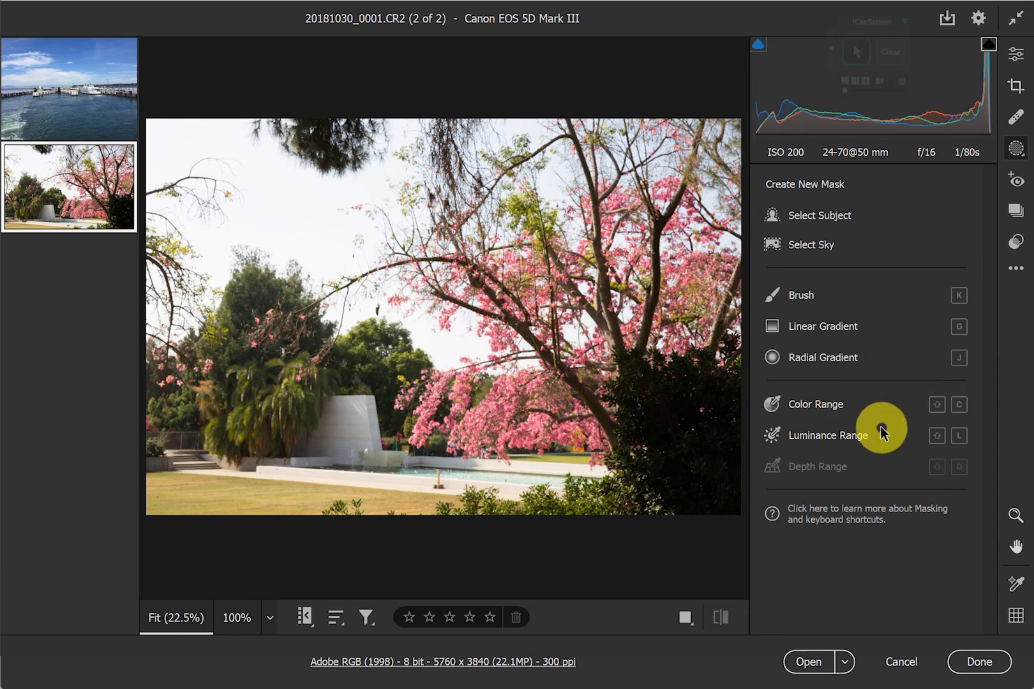
left_click(775, 361)
left_click_drag(411, 307, 479, 372)
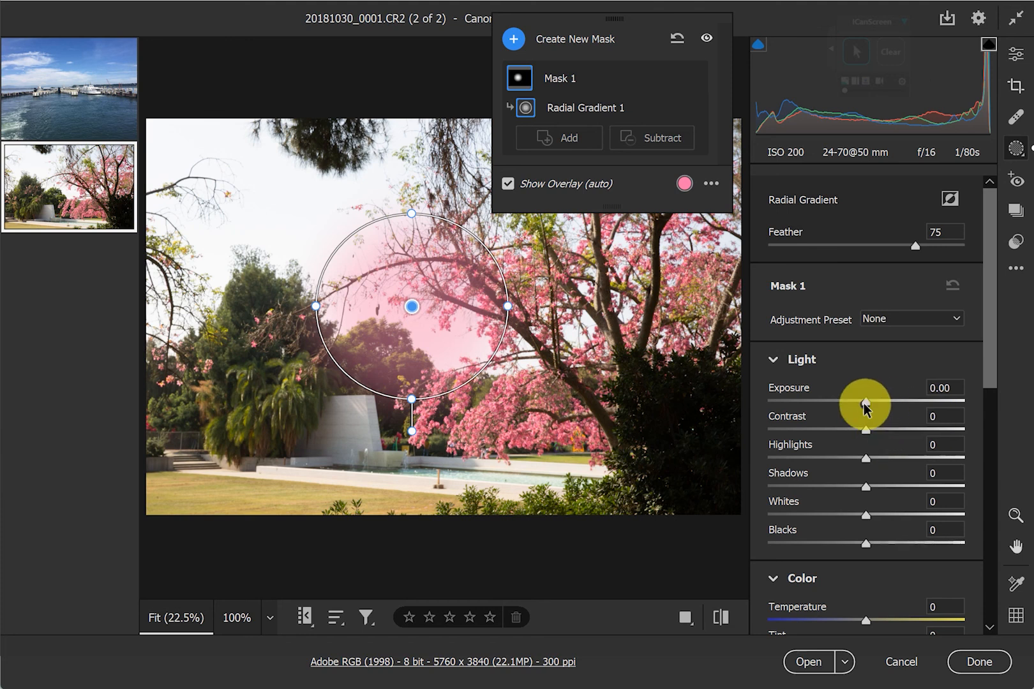
left_click_drag(866, 402, 733, 413)
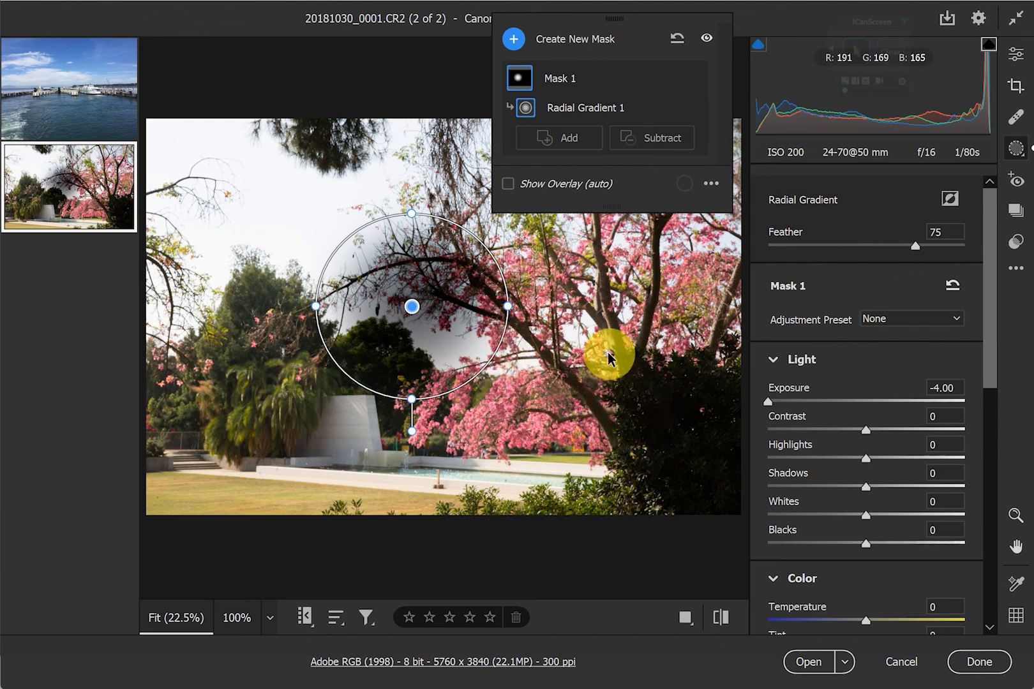
mouse_move(696, 109)
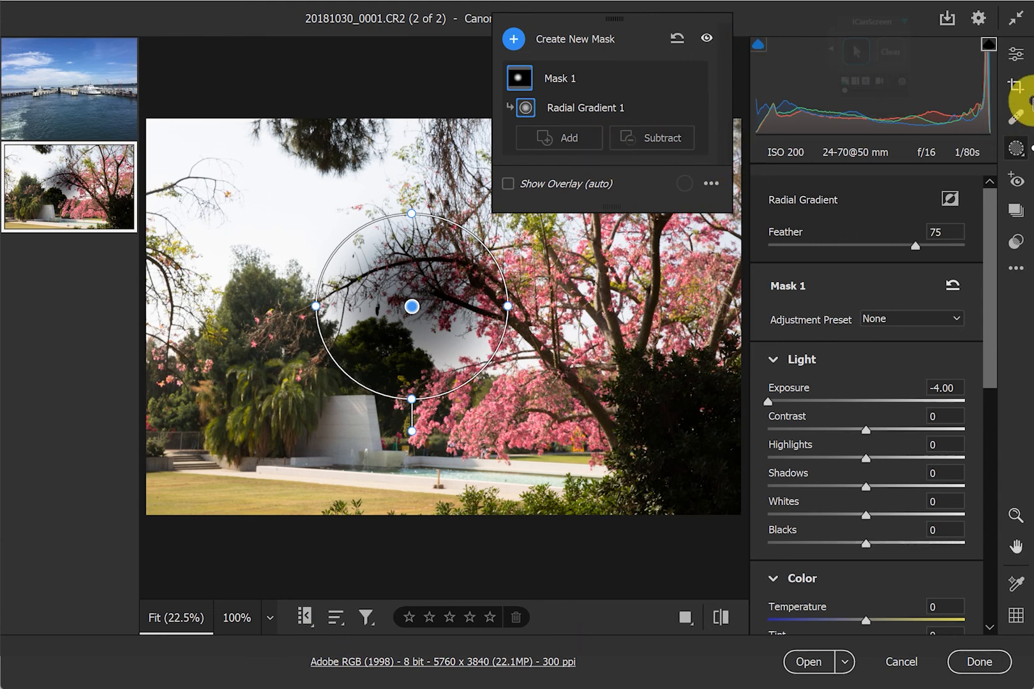
Expand the Effects settings in Edit and reset the photo to its defaults, discarding the radial gradient mask.
left_click(1015, 53)
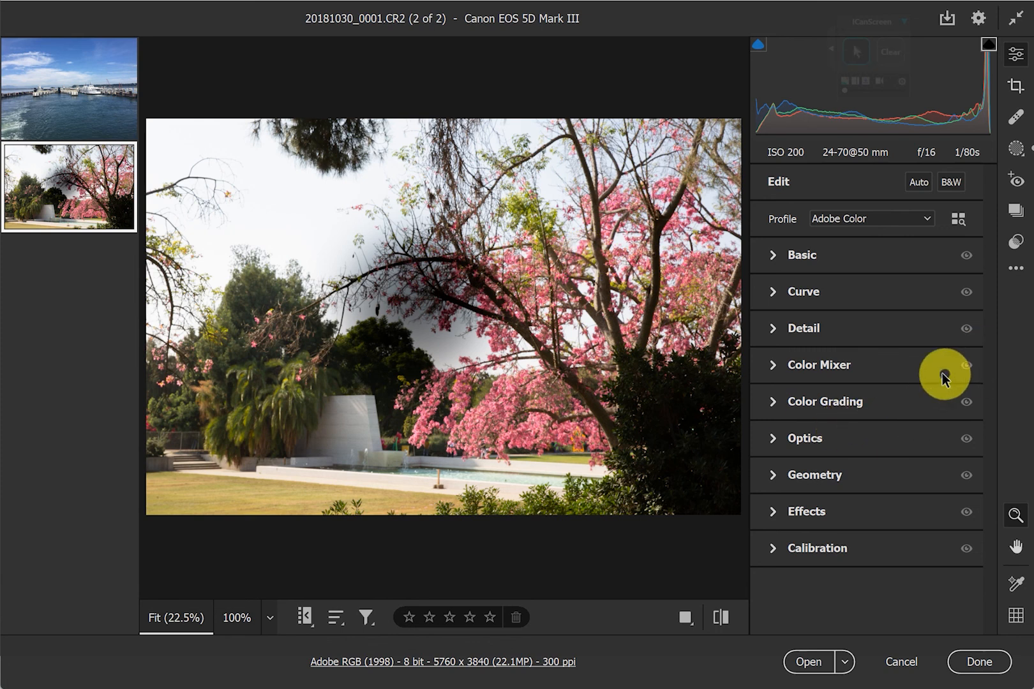
left_click(1014, 58)
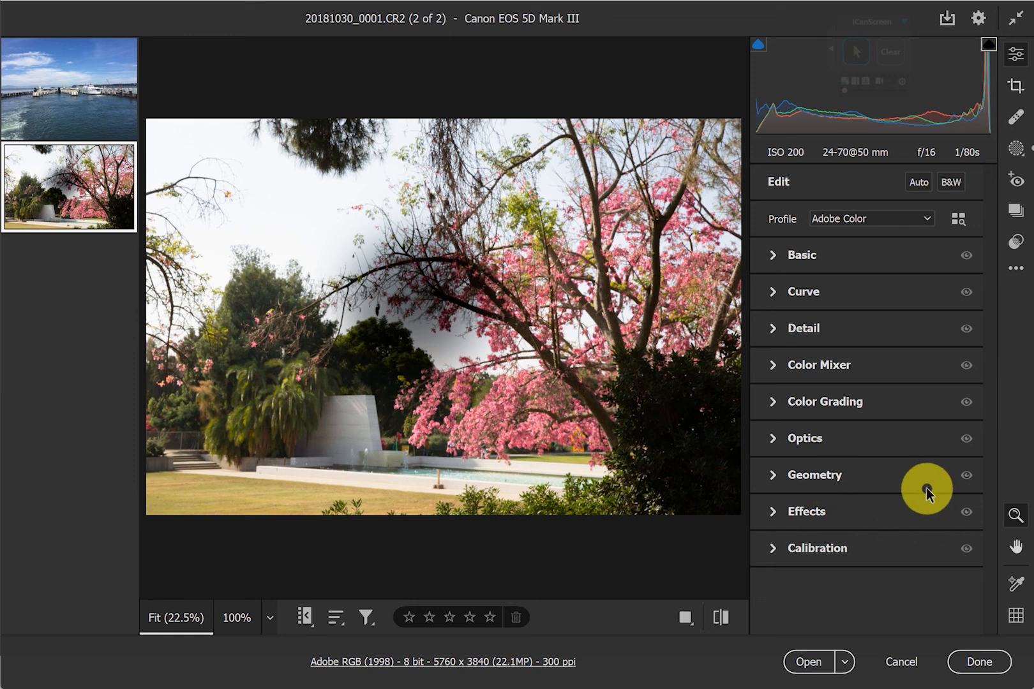
left_click(768, 522)
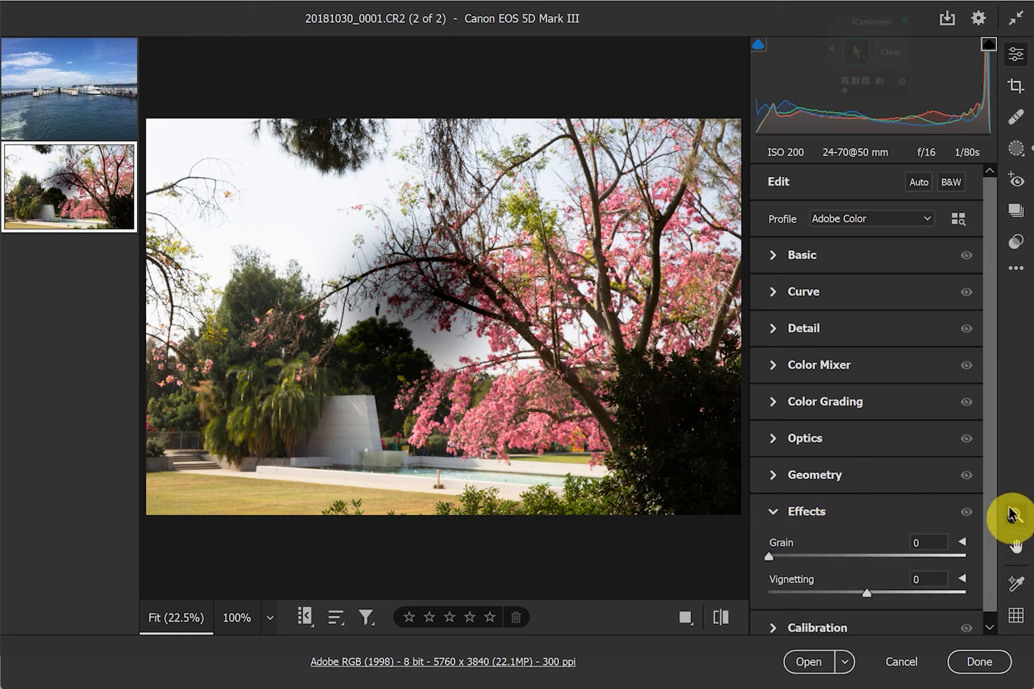
left_click_drag(991, 429, 997, 519)
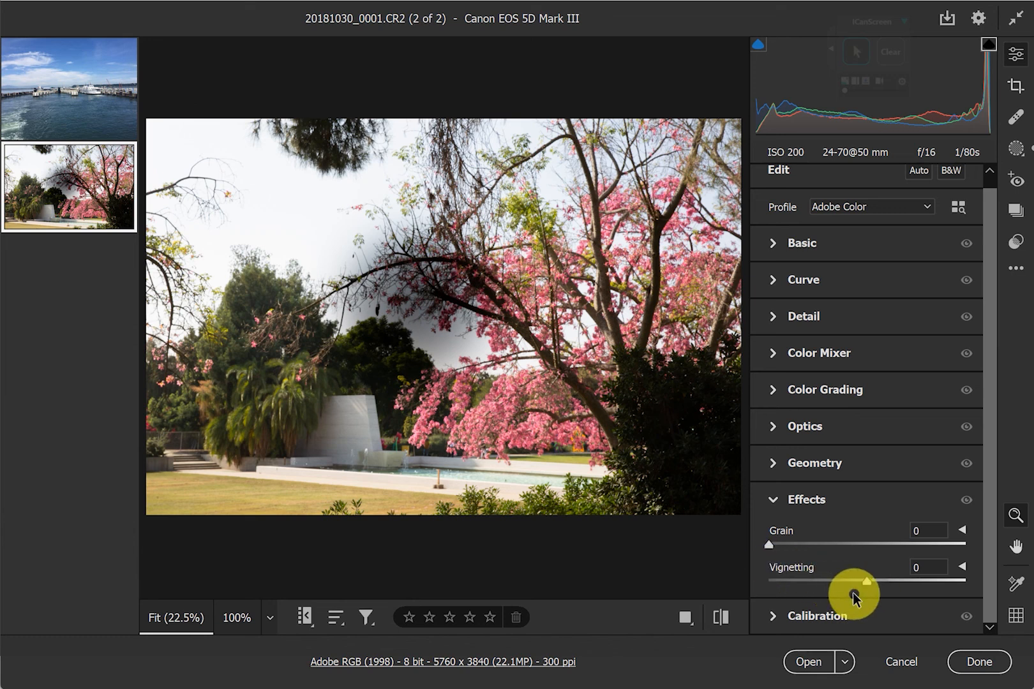
left_click(1018, 276)
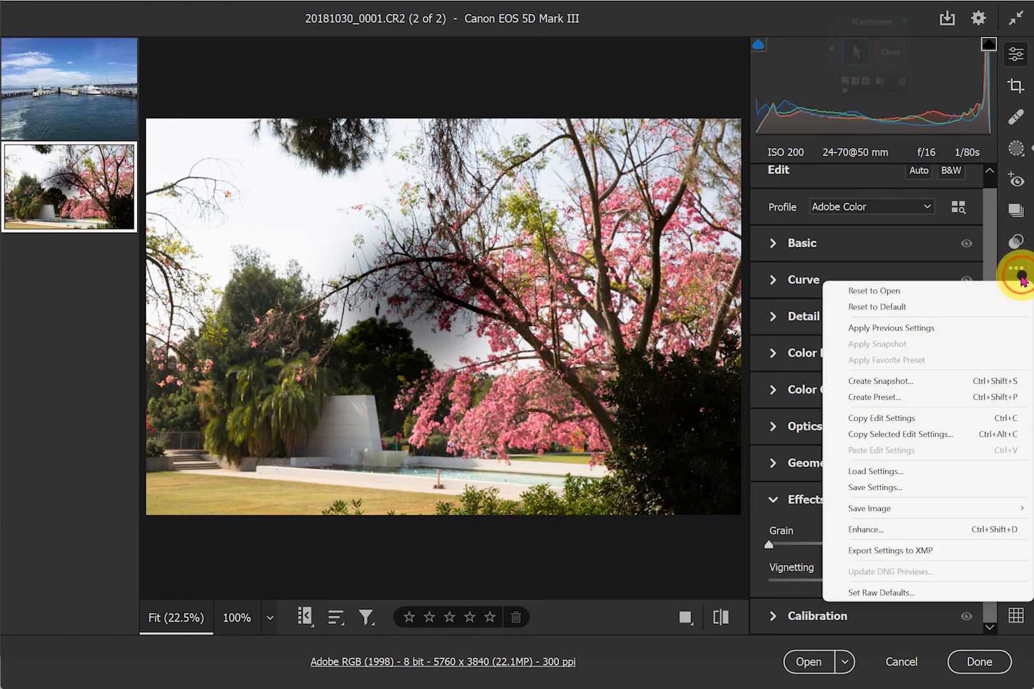
left_click(902, 308)
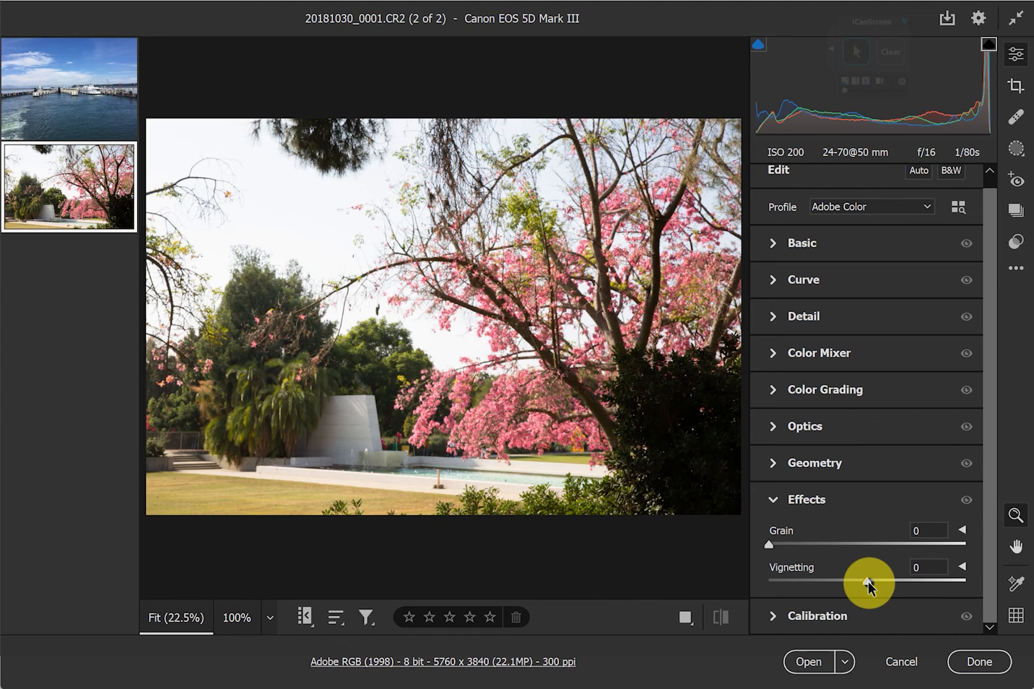
Set the photo's grain to 1 and try vignetting at -95 and +62, settling on +16.
left_click_drag(869, 583, 773, 597)
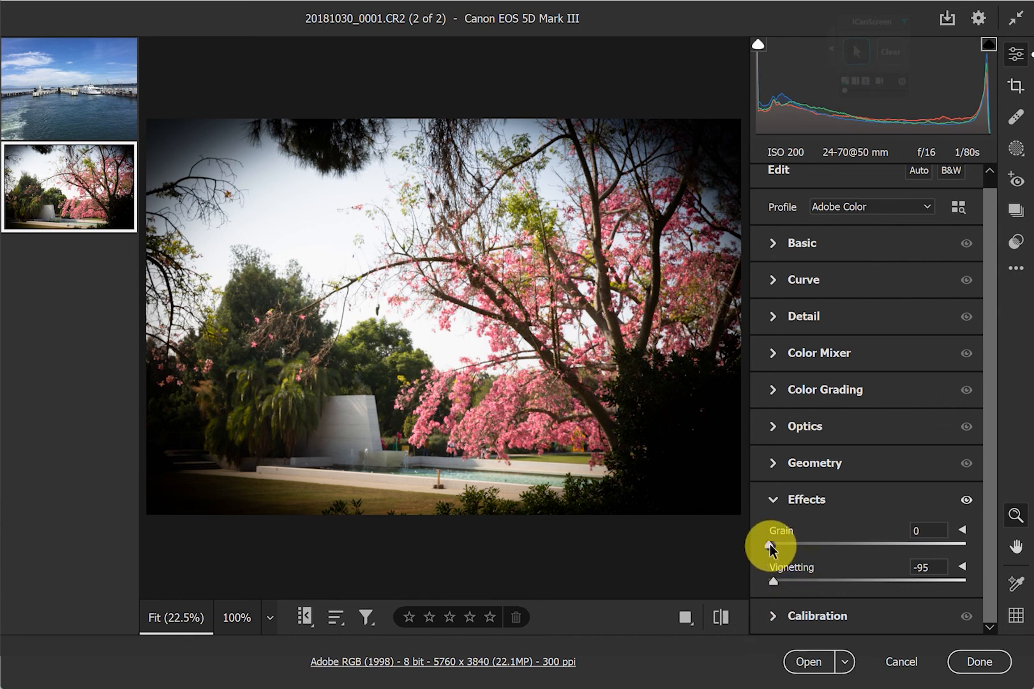
mouse_move(772, 544)
left_mouse_down()
mouse_move(970, 561)
mouse_move(773, 546)
left_mouse_up()
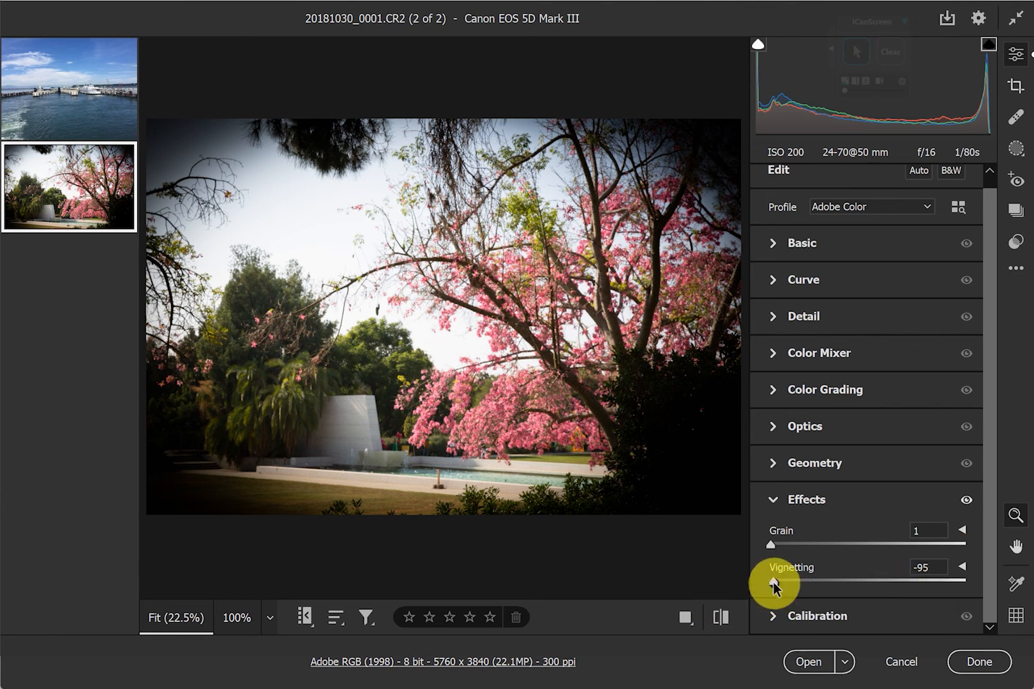
left_click_drag(775, 582, 933, 606)
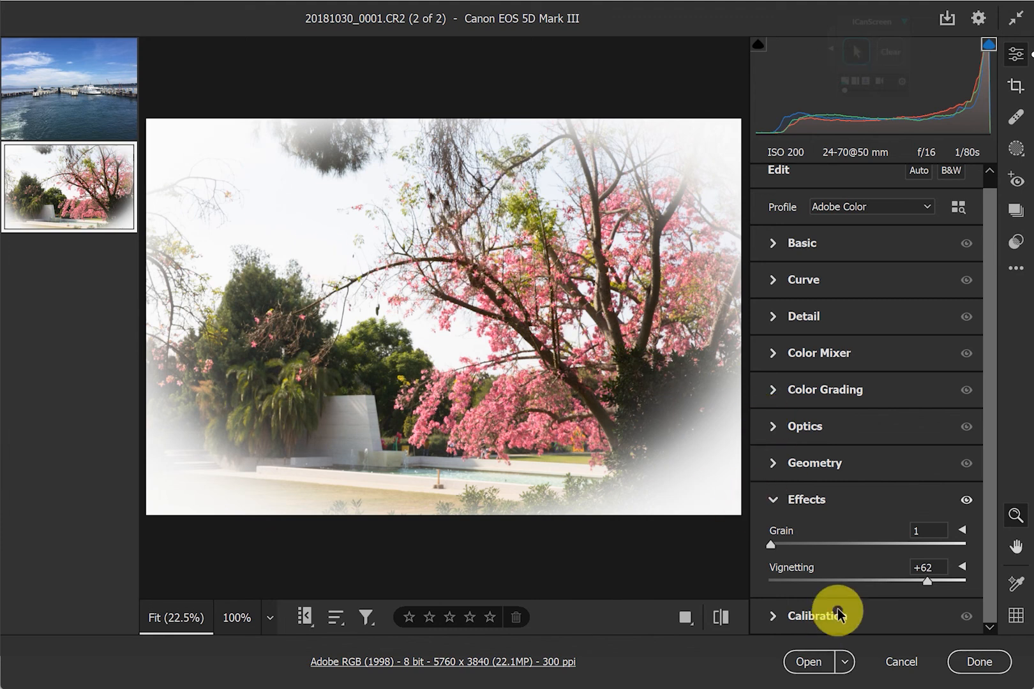
left_click_drag(929, 584, 886, 607)
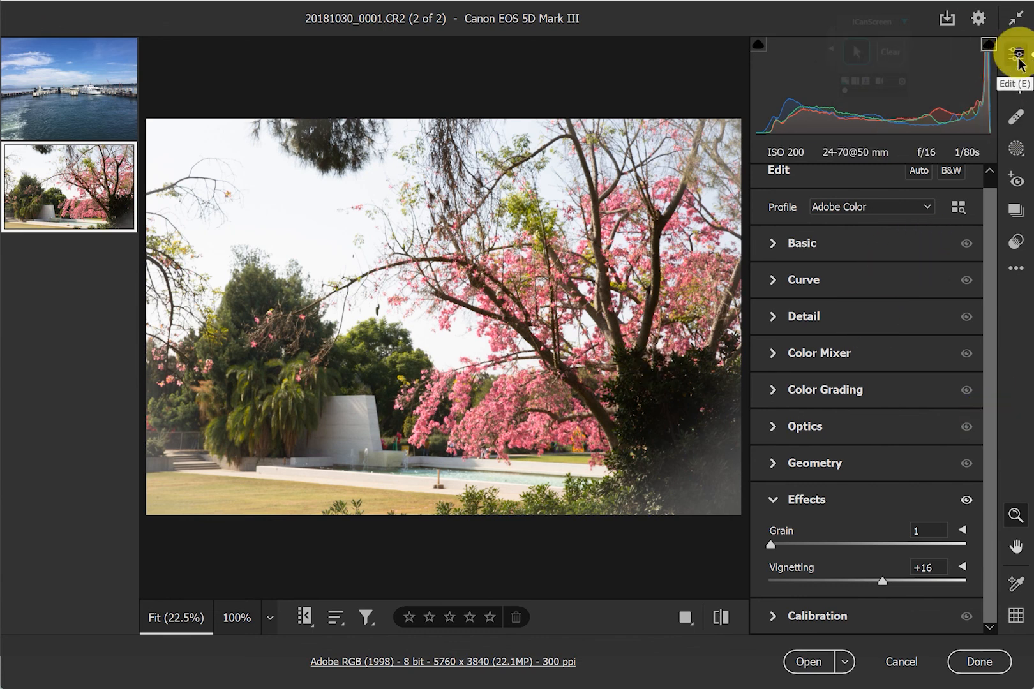
Add a Linear Gradient mask from the upper-left sky toward the centre, set its exposure to -3.85, and move the mask list off the photo.
left_click(1017, 153)
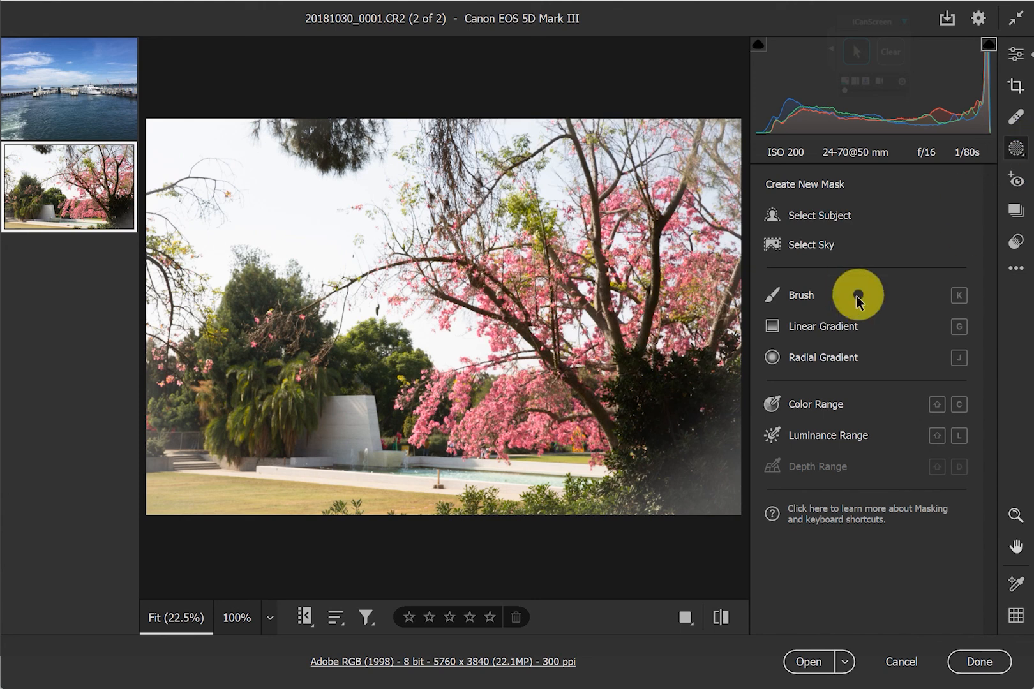
left_click(772, 330)
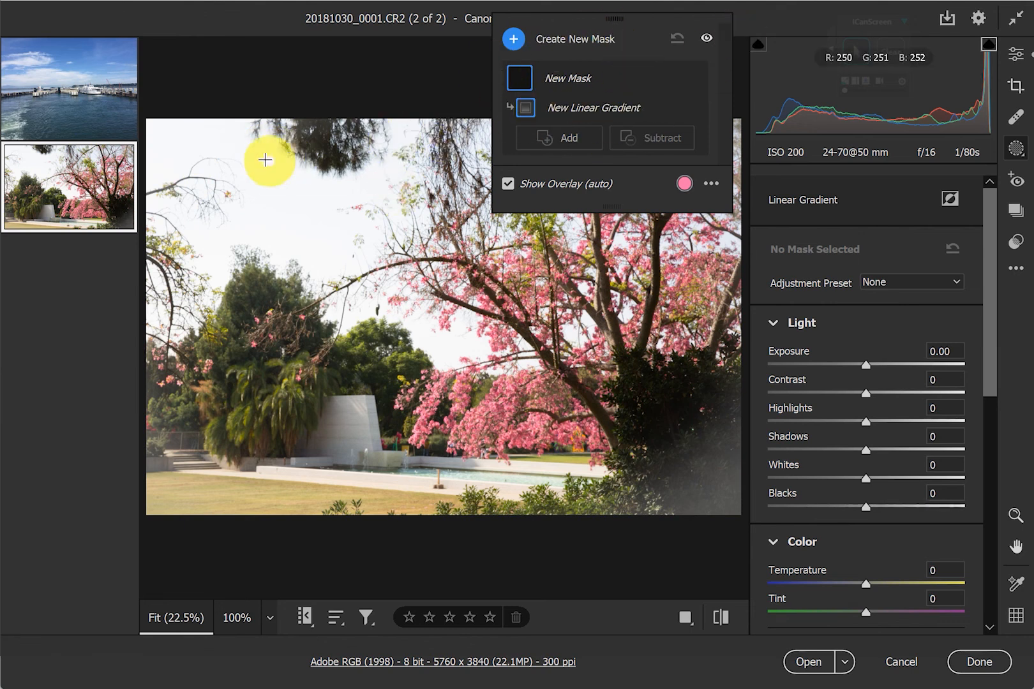
left_click_drag(239, 155, 376, 364)
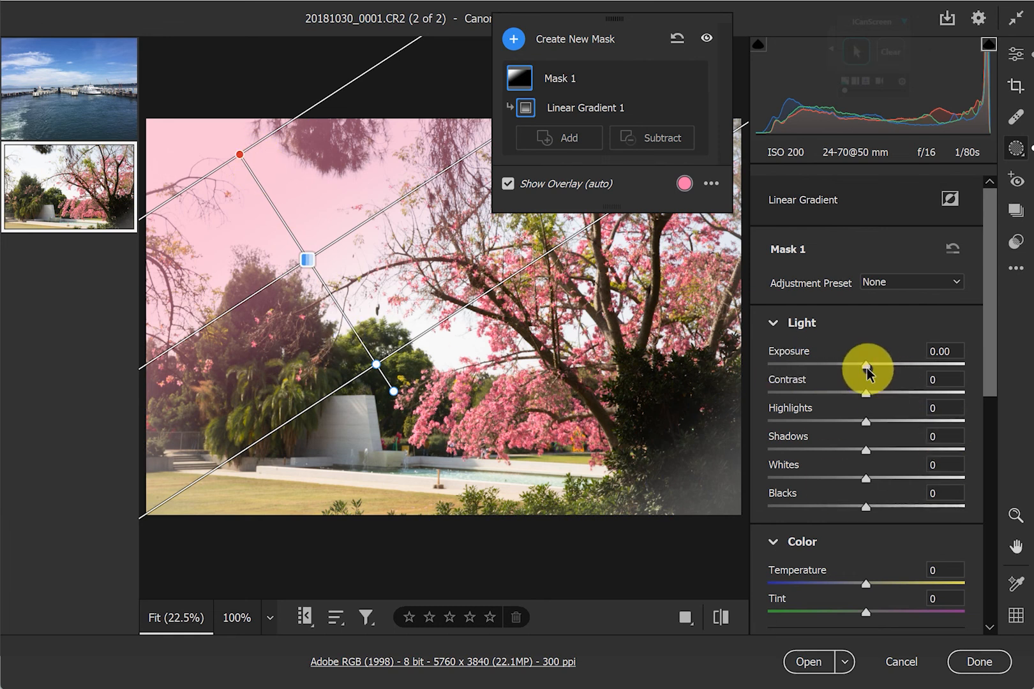
left_click_drag(867, 368, 772, 379)
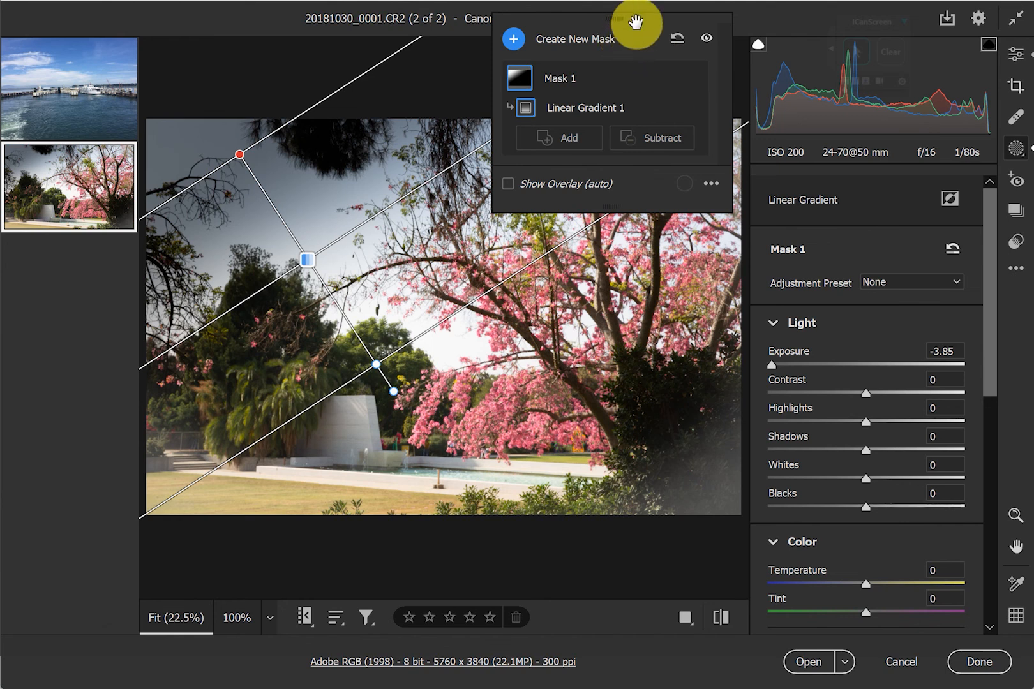
left_click_drag(636, 21, 888, 22)
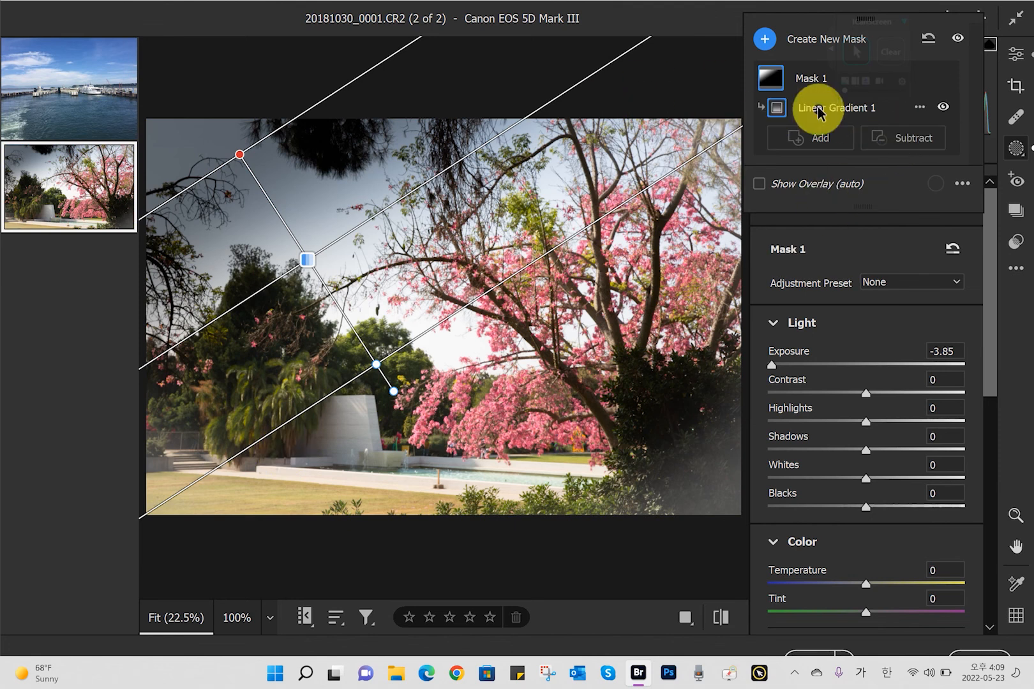
Create a second Linear Gradient mask from the photo's lower-right corner toward the centre and set its exposure to -3.05.
mouse_move(761, 85)
left_click(764, 39)
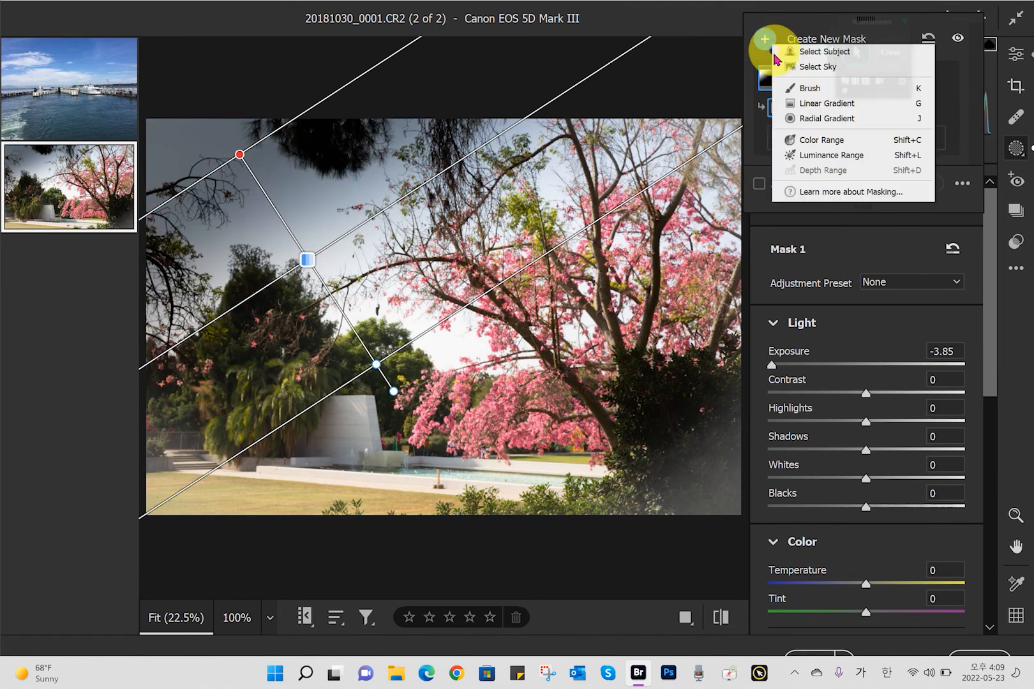
left_click(830, 105)
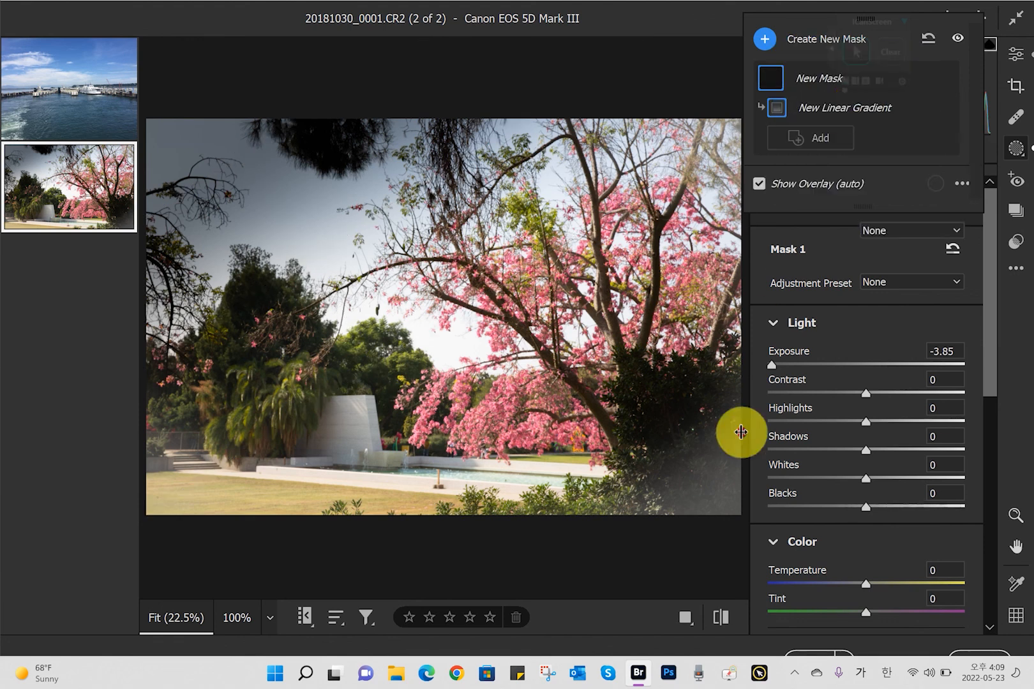
left_click_drag(736, 529, 496, 206)
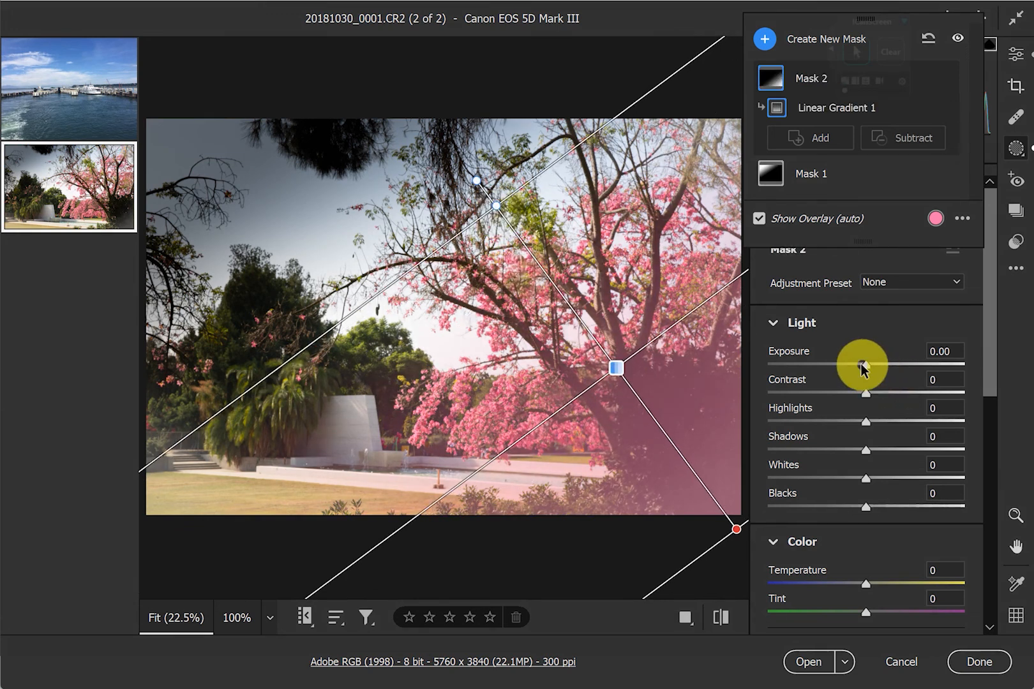
left_click_drag(865, 367, 790, 372)
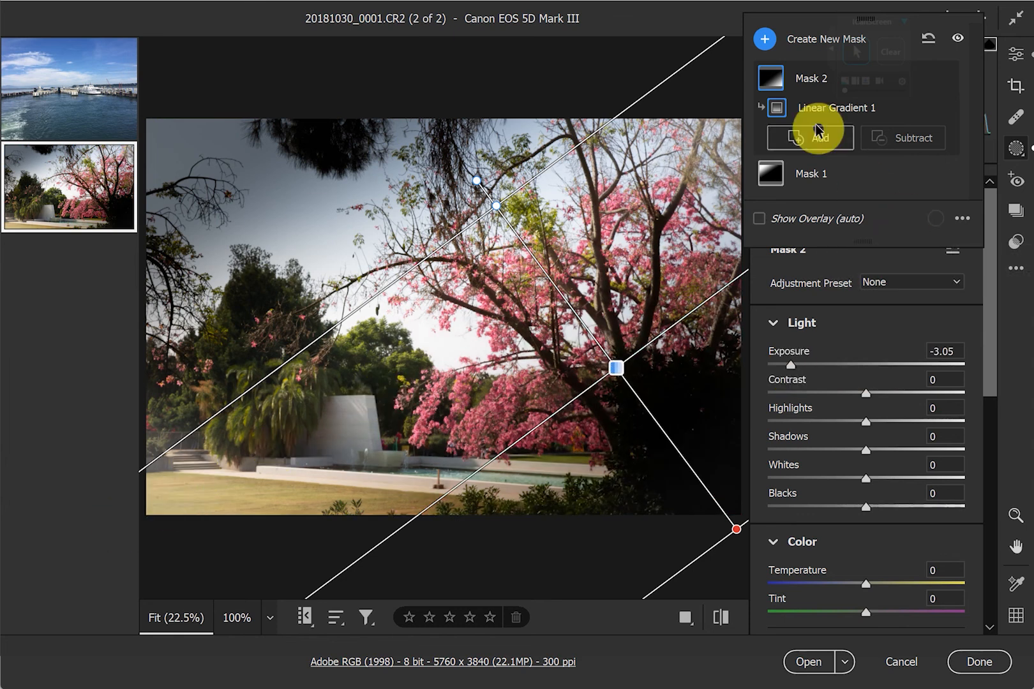
Create a third Linear Gradient mask from the photo's lower-left corner toward the centre and set its exposure to -2.45.
mouse_move(800, 83)
left_click(764, 39)
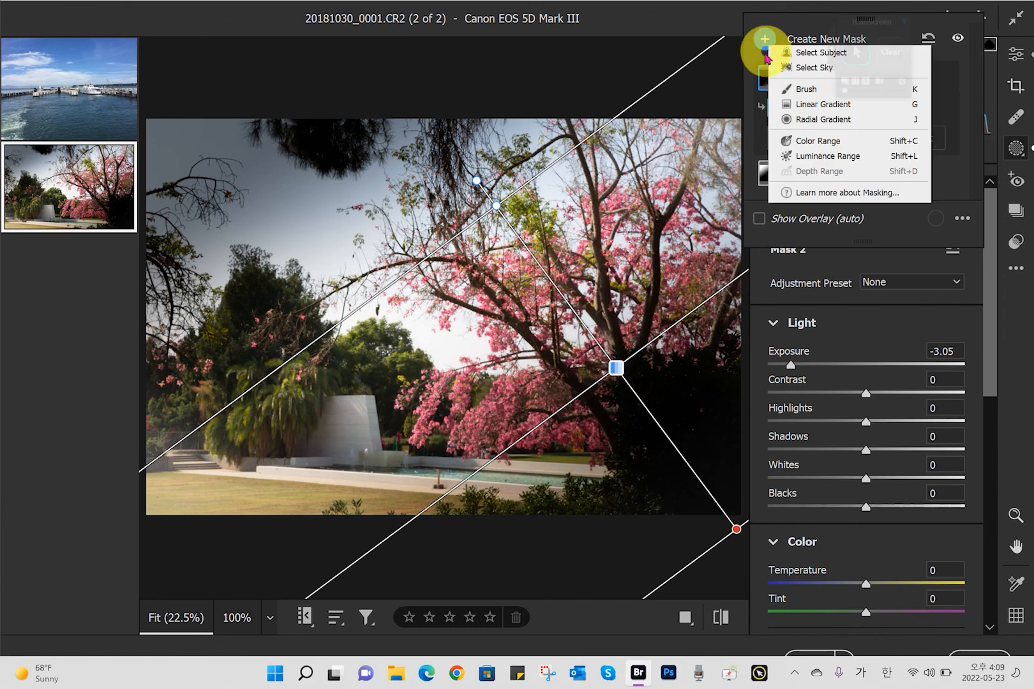
left_click(831, 110)
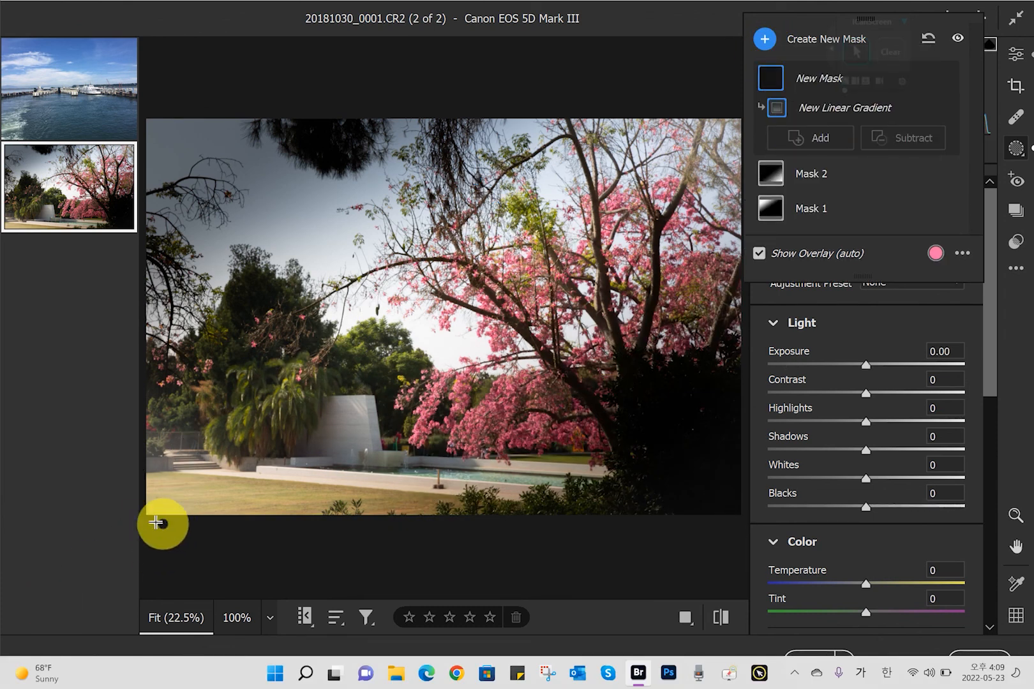
left_click_drag(151, 521, 501, 307)
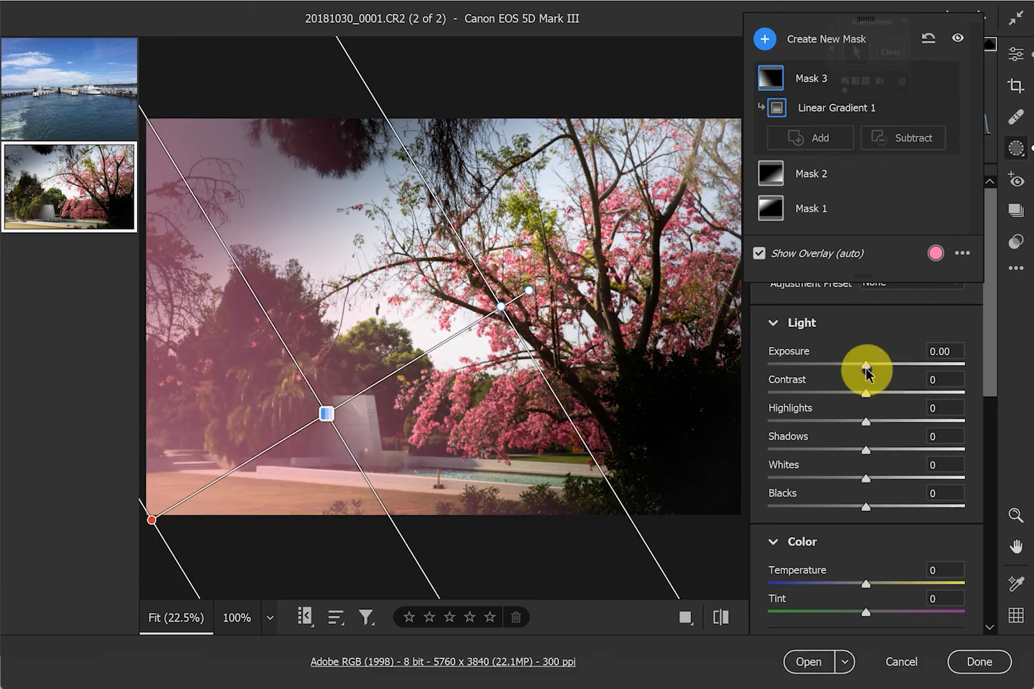
left_click_drag(866, 369, 807, 381)
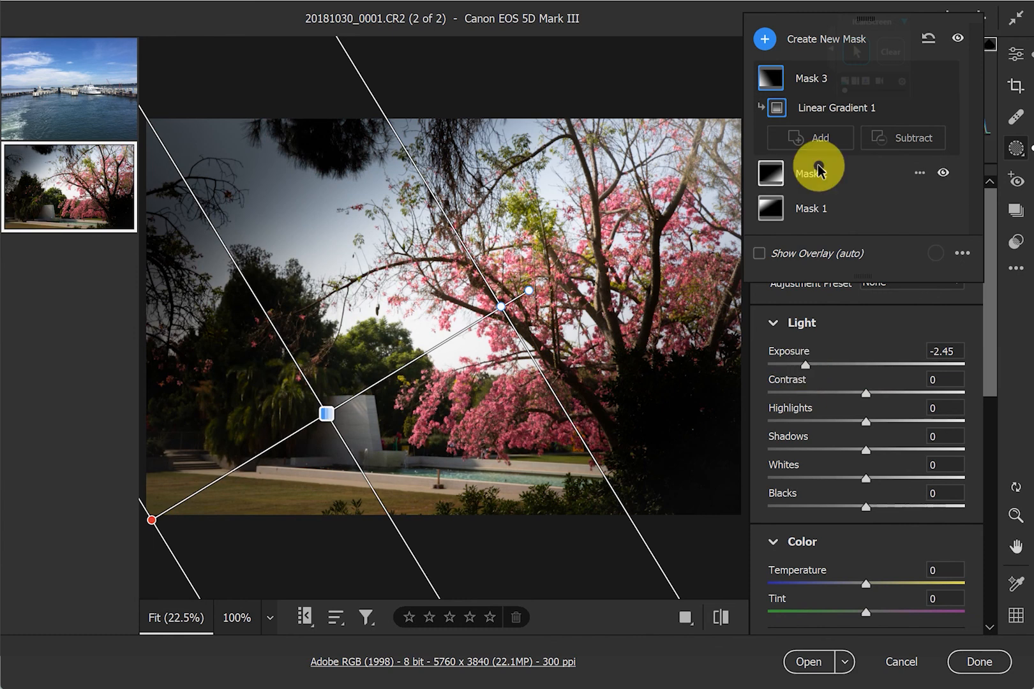
Create a fourth Linear Gradient mask from the photo's upper-right corner toward the centre and set its exposure to -3.30.
left_click(765, 41)
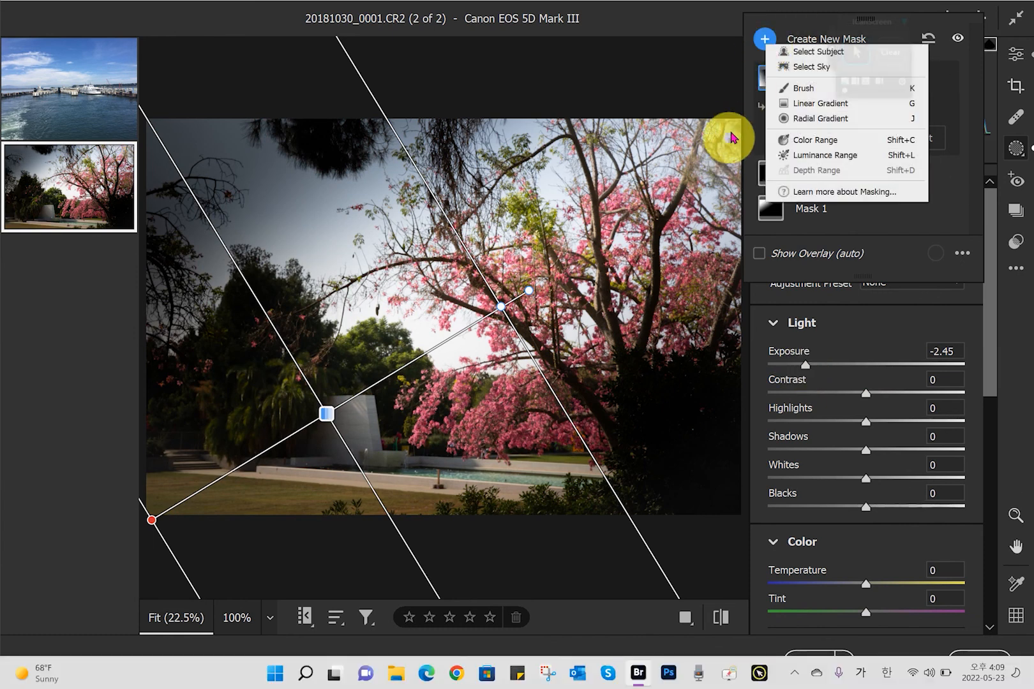
left_click(844, 105)
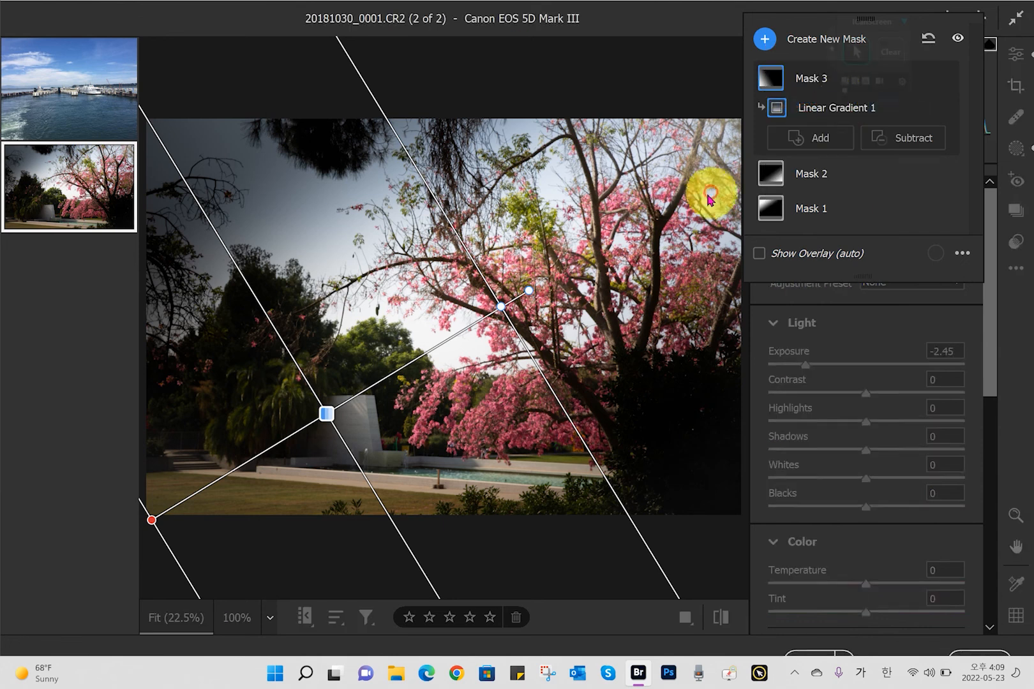
mouse_move(727, 127)
left_mouse_down()
mouse_move(565, 297)
mouse_move(478, 337)
left_mouse_up()
left_click_drag(891, 369, 786, 377)
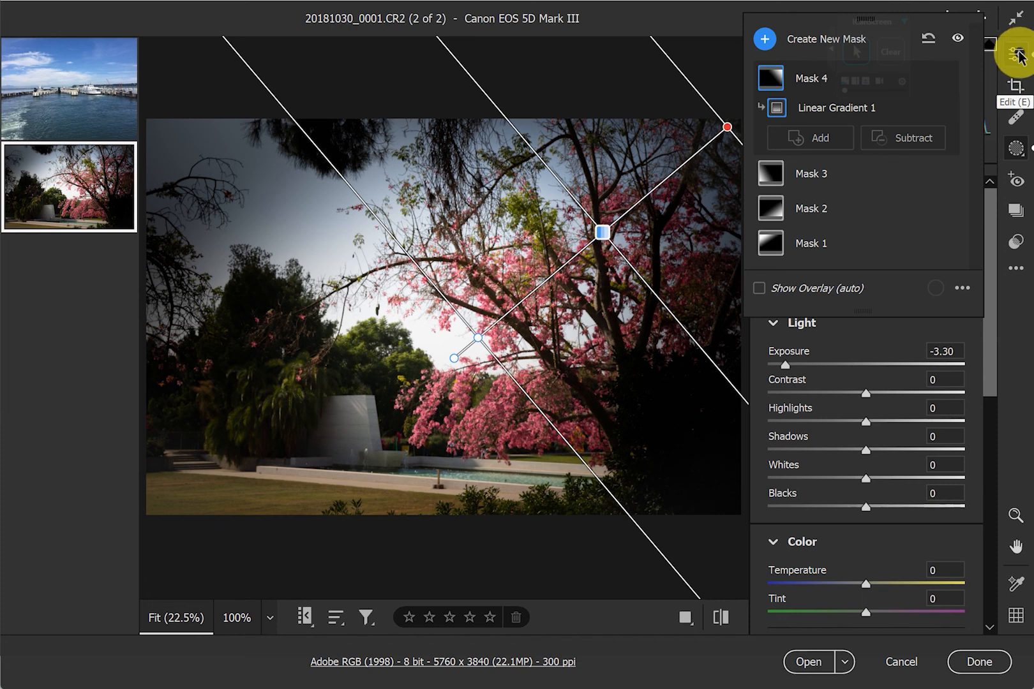
Return to the Edit settings and reset the photo to its defaults, discarding the four linear gradient masks and the effects.
left_click(1018, 57)
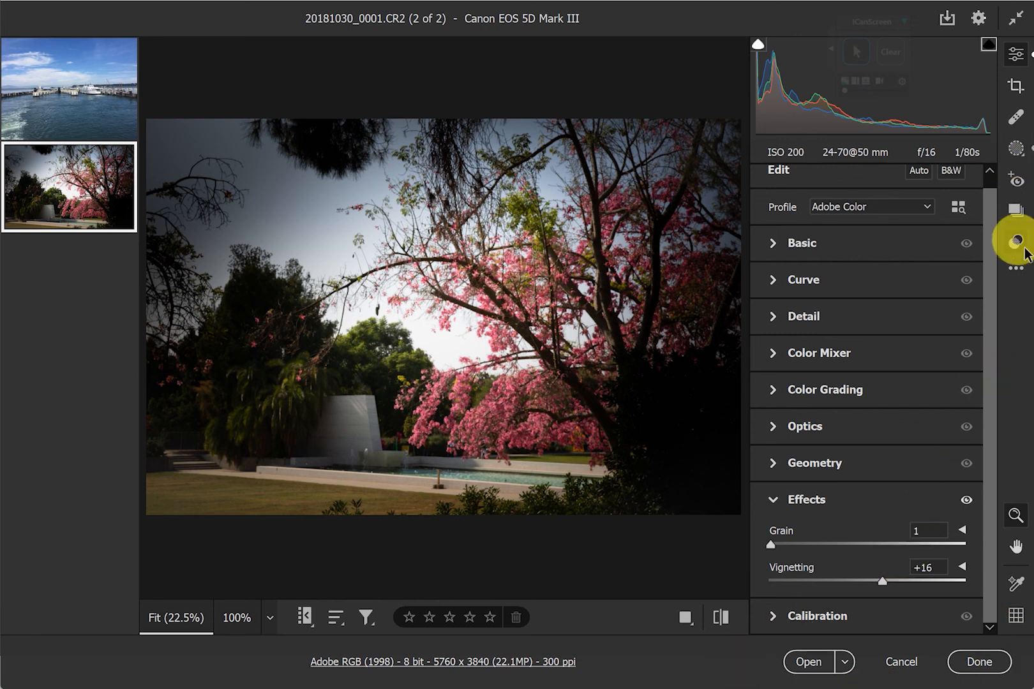
left_click(1020, 273)
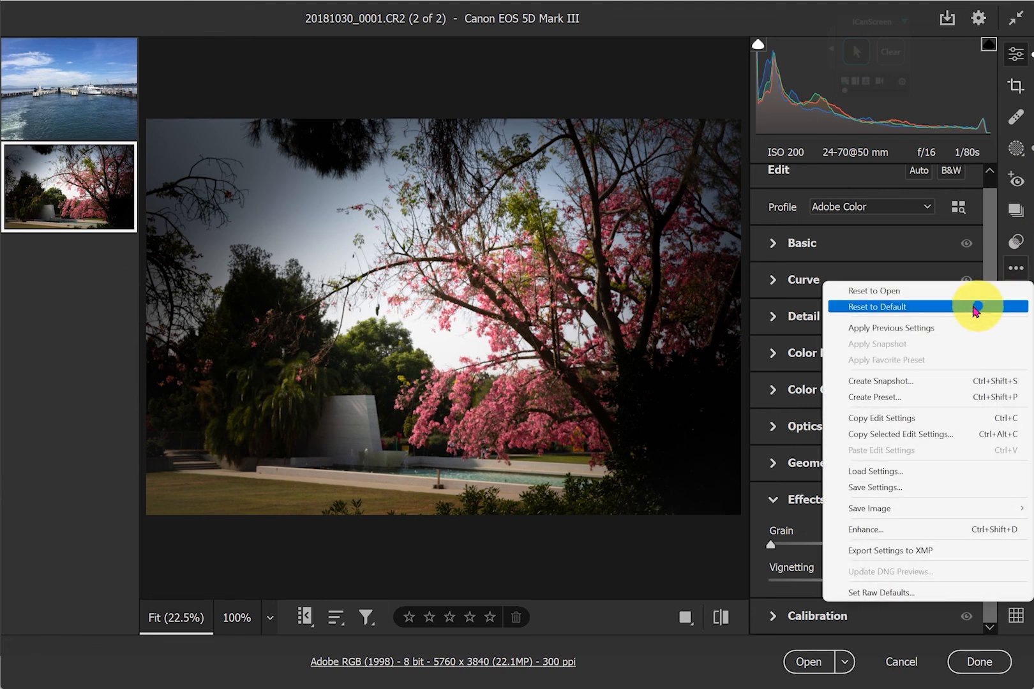
left_click(906, 308)
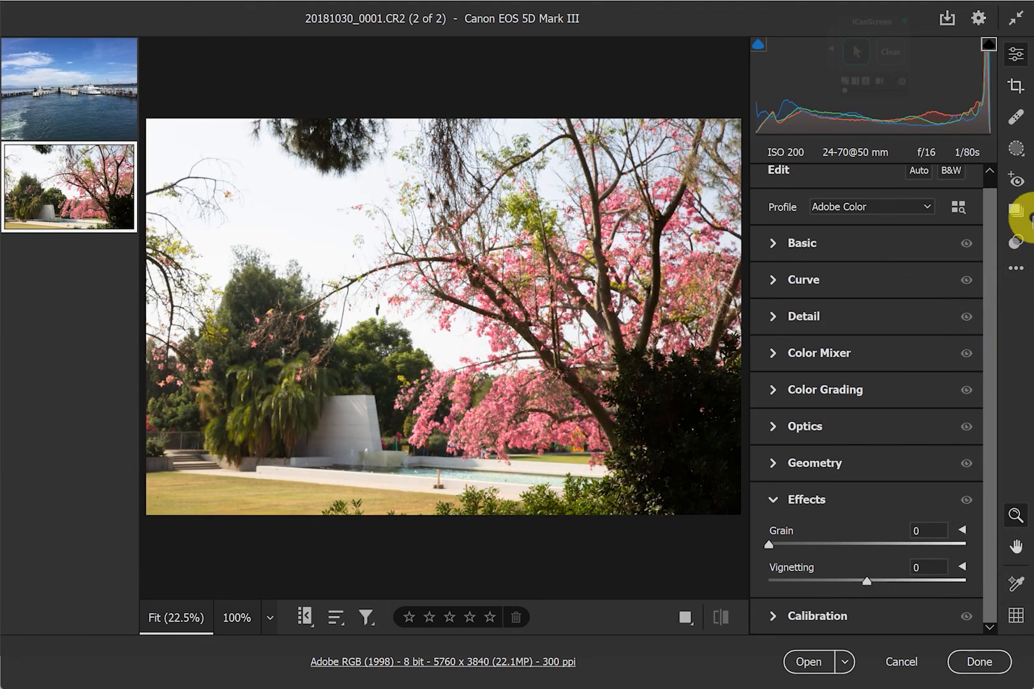
Cancel the current Camera Raw session and open 20190827_0002.CR2 from Bridge in Camera Raw.
left_click(1017, 157)
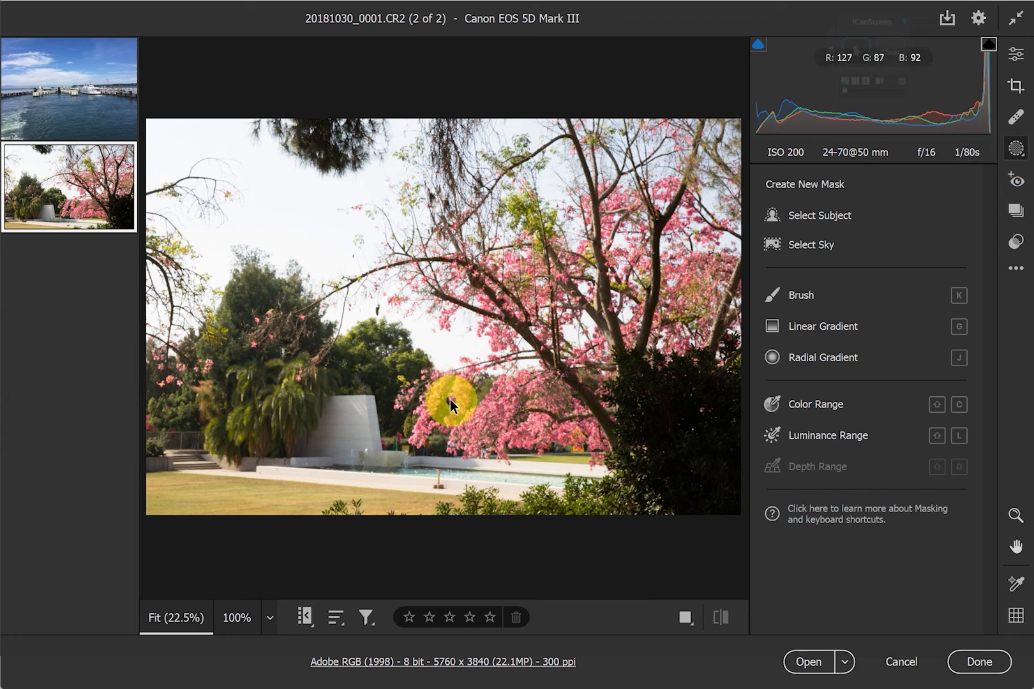
left_click(901, 664)
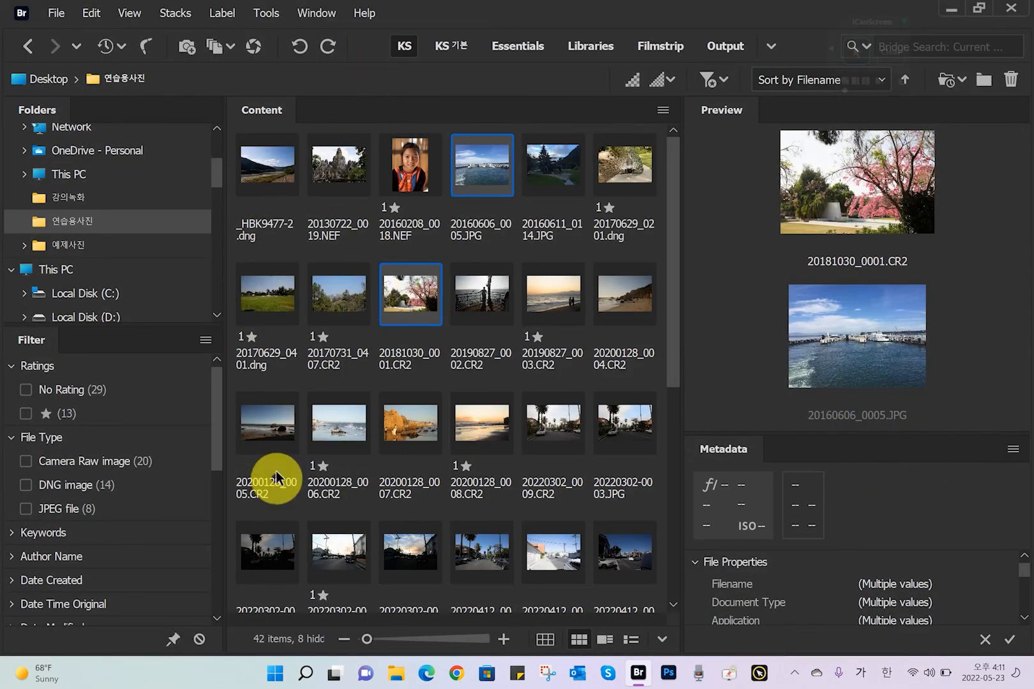
left_click(481, 295)
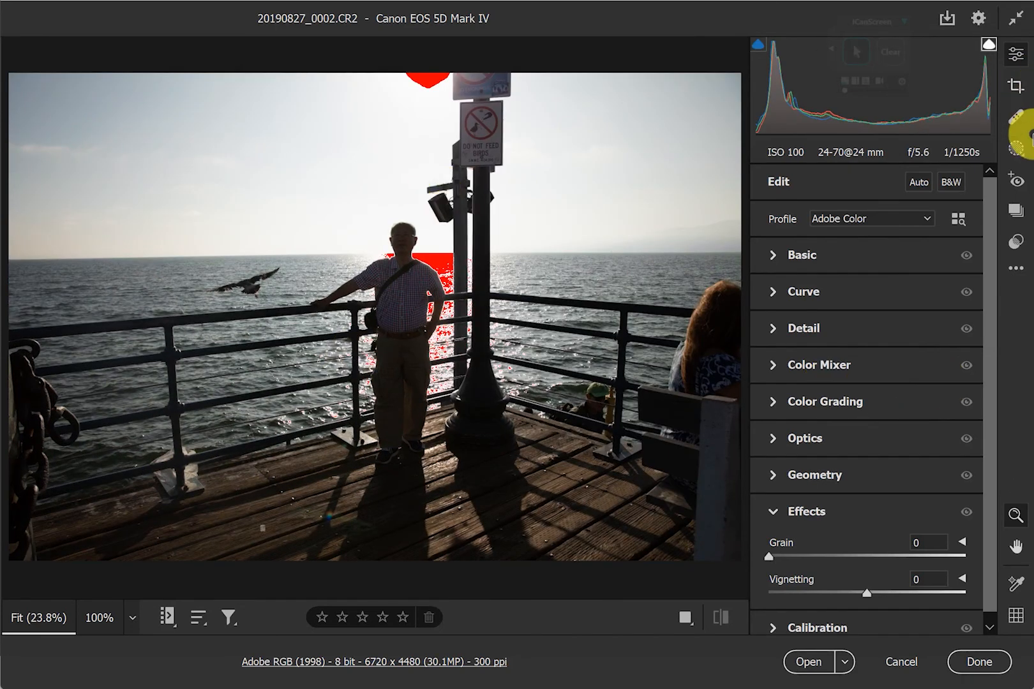
Create a Select Subject mask on the pier photo, dock the mask list beside the photo, try exposure +2.75, and settle on +1.55.
left_click(1017, 152)
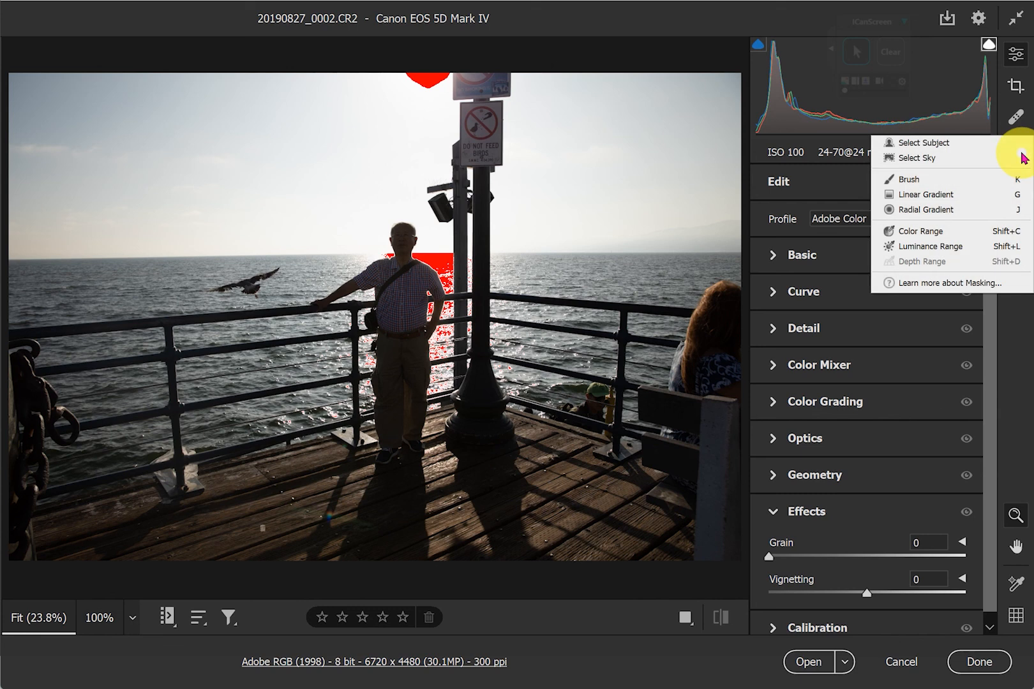
left_click(933, 146)
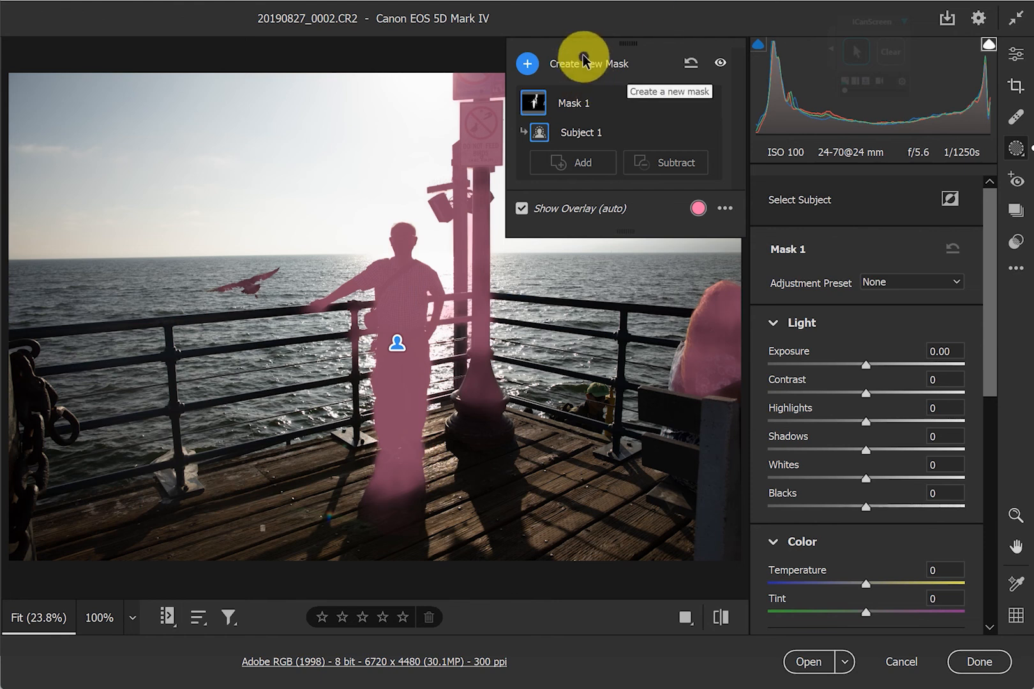
left_click_drag(586, 44, 862, 233)
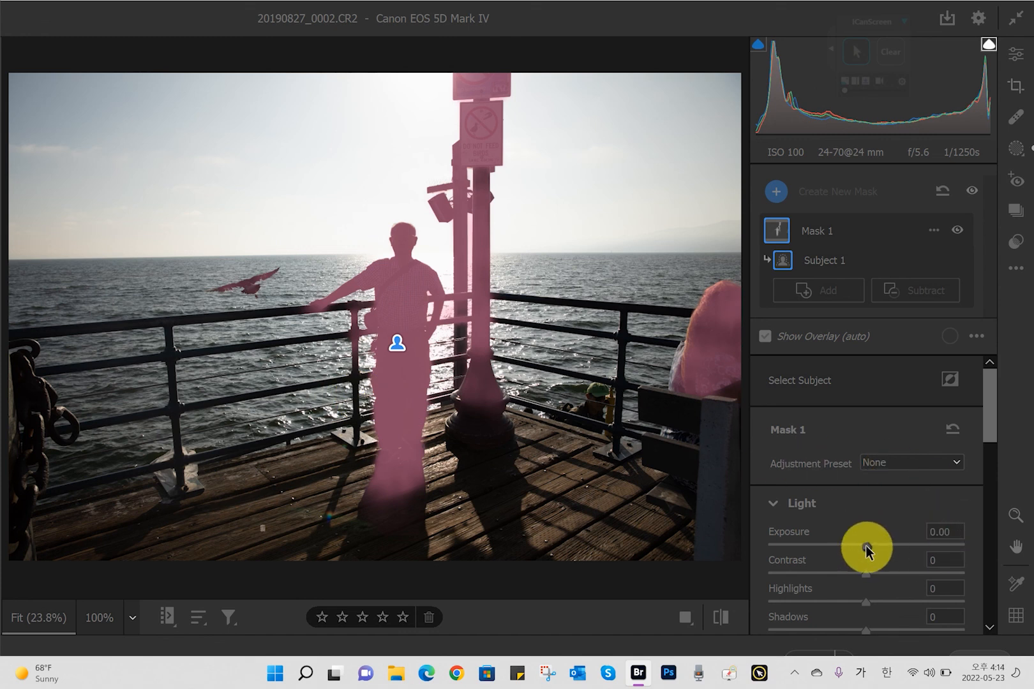
left_click_drag(866, 546, 935, 546)
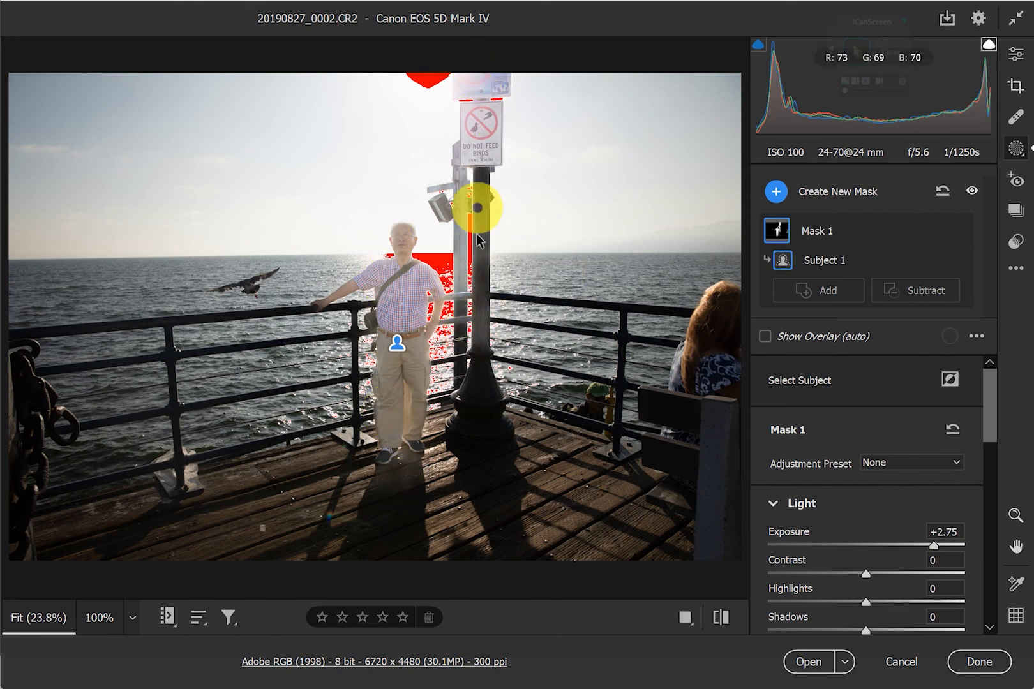
mouse_move(931, 235)
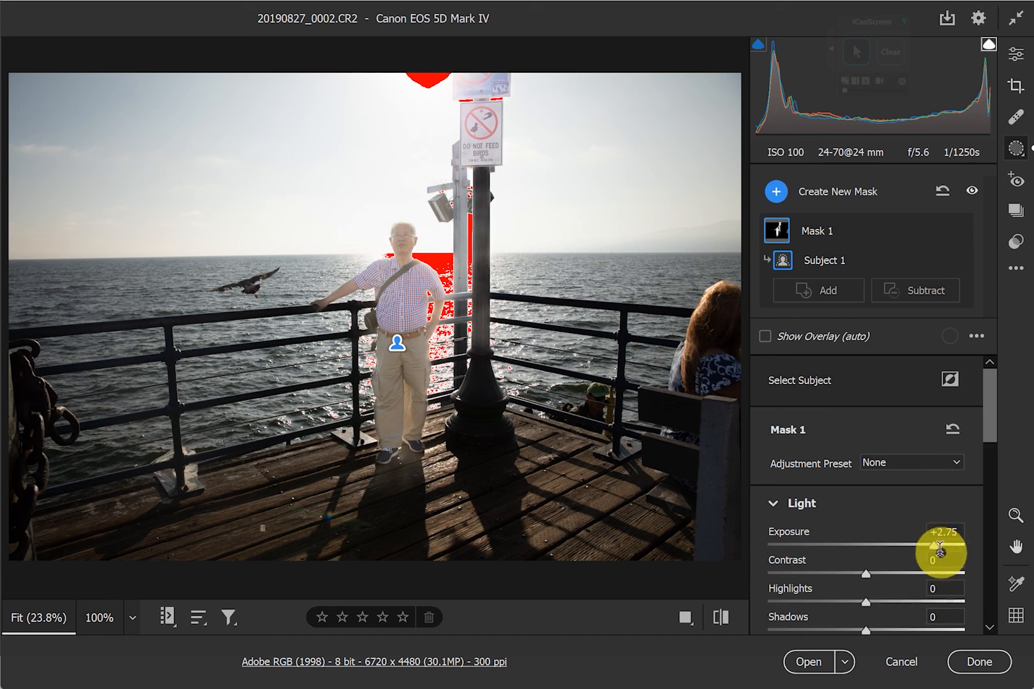
left_click_drag(933, 547, 903, 546)
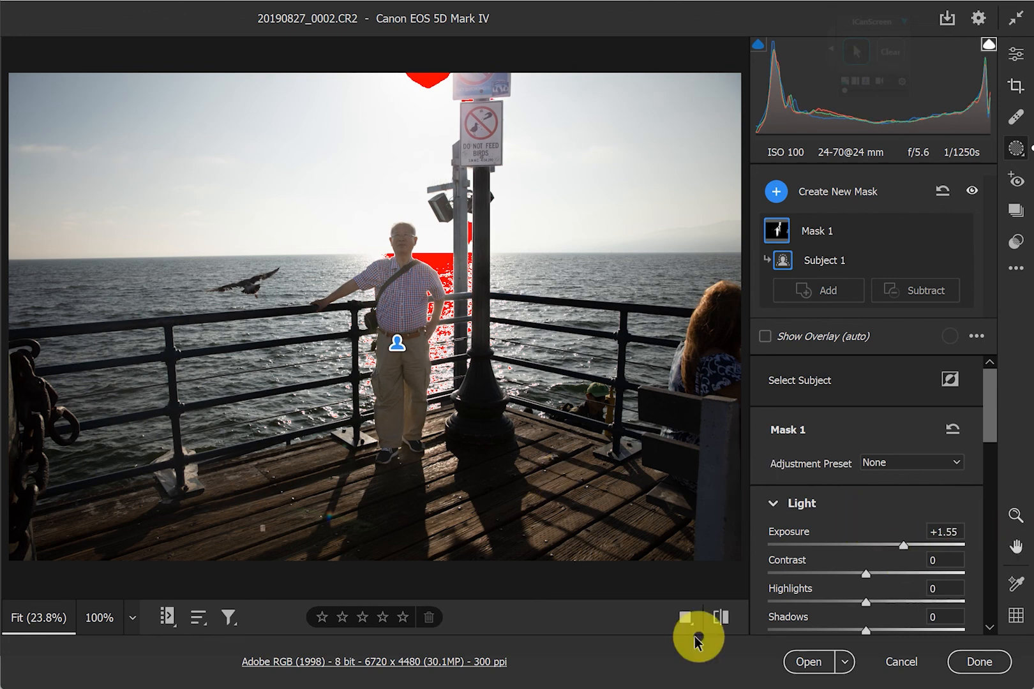
Start a new Luminance Range mask on the pier photo.
left_click(1021, 153)
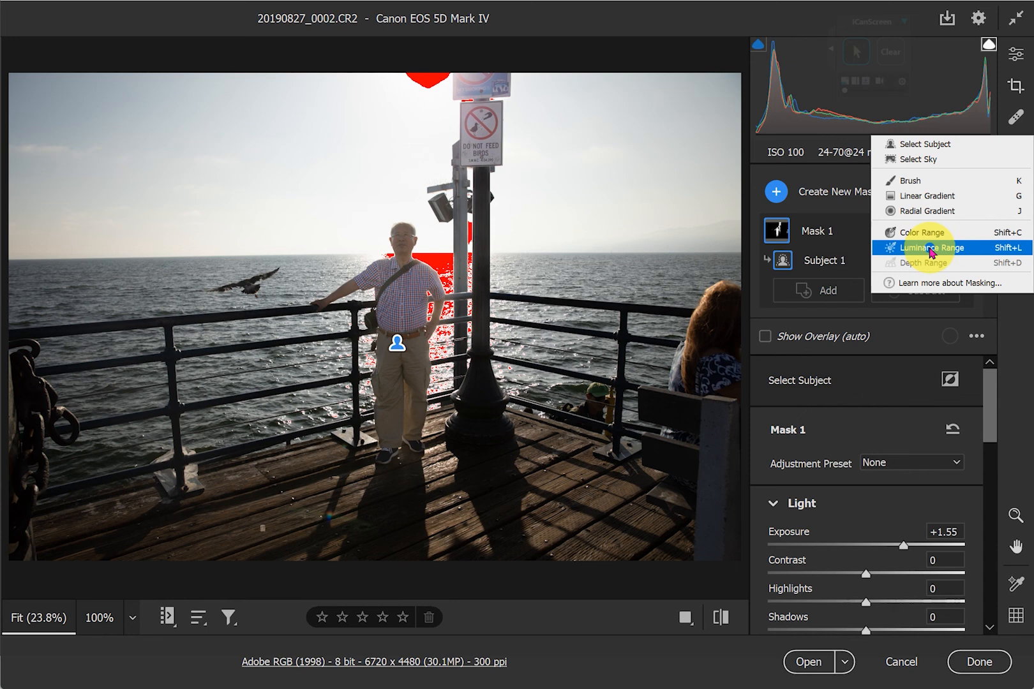
left_click(932, 249)
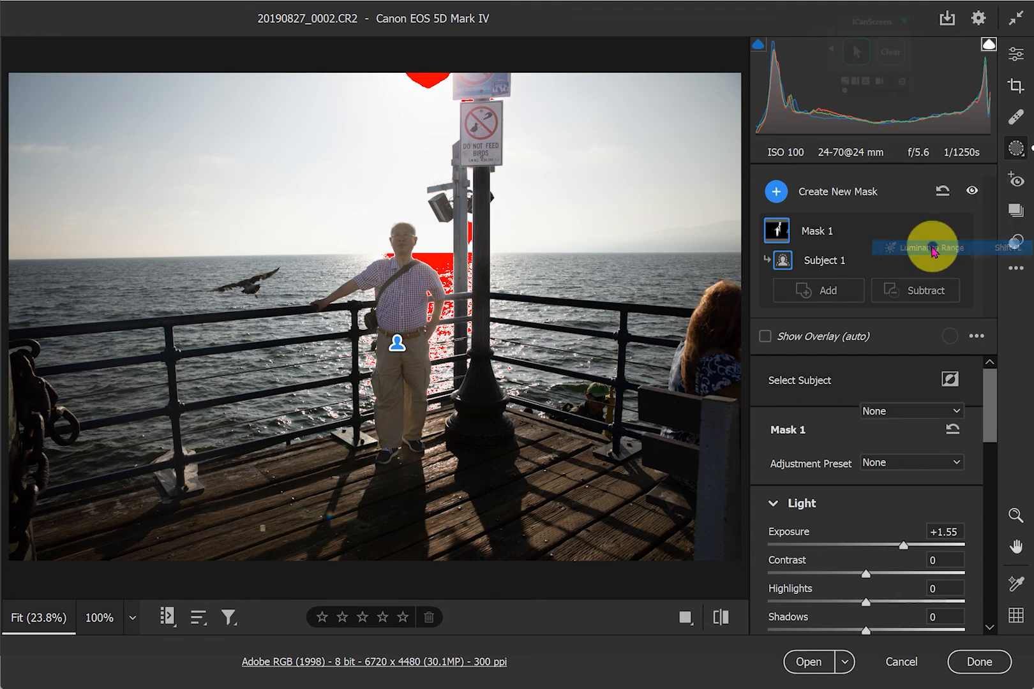